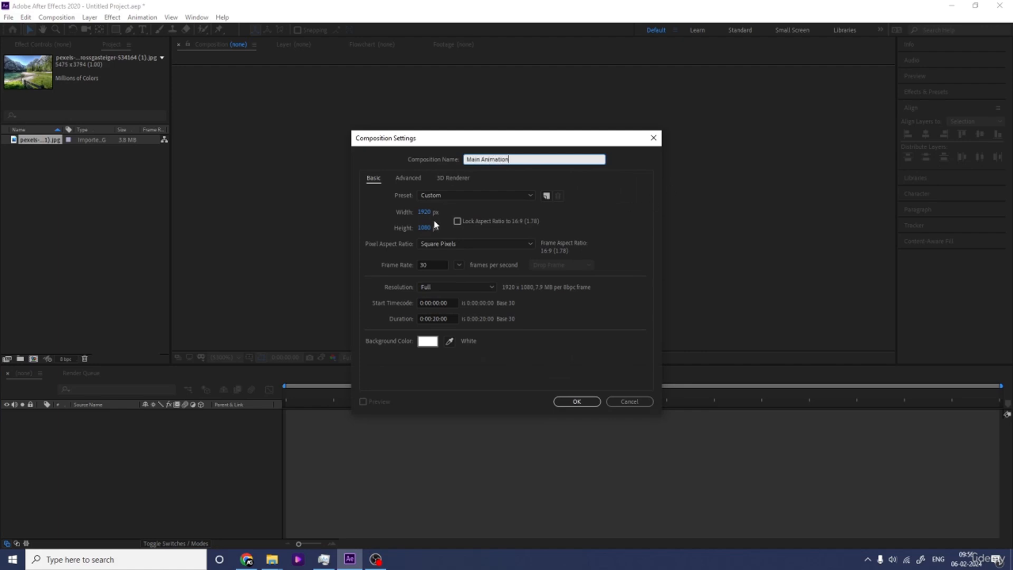
# Step: Create the Main Animation composition with a 0:00:20:00 duration and white background, and display the title/action safe guides
pyautogui.click(437, 319)
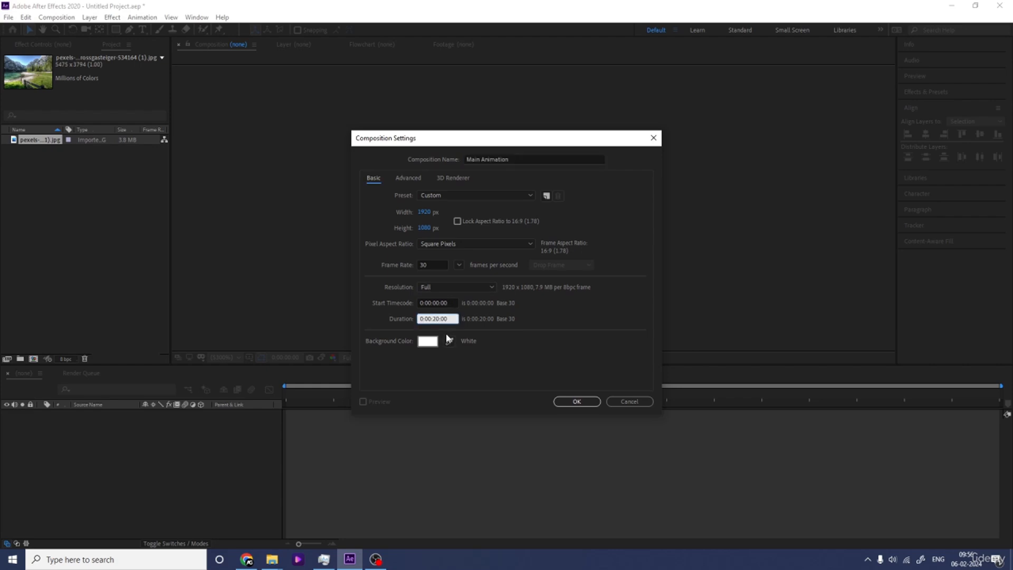
pyautogui.click(428, 341)
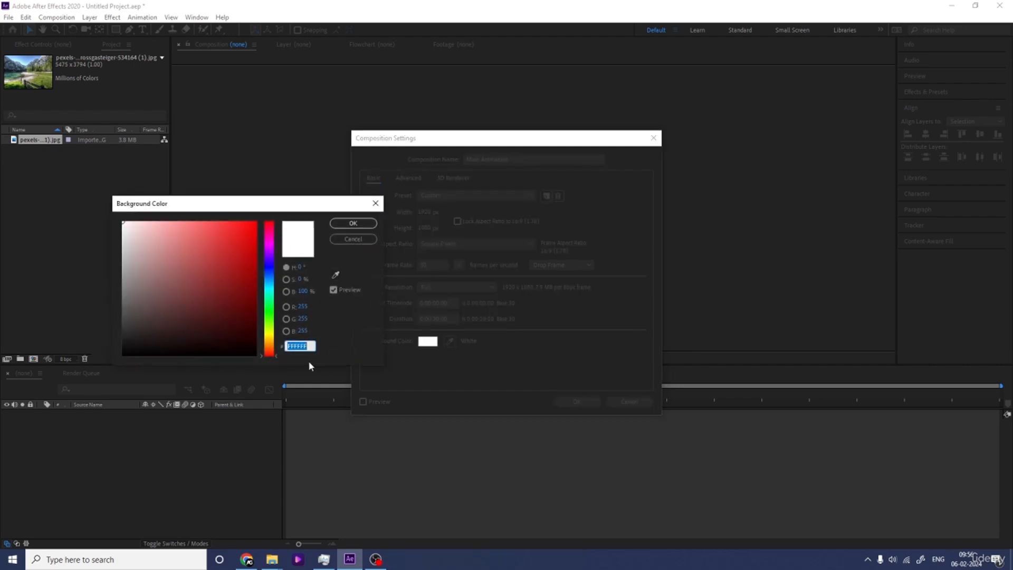
pyautogui.click(131, 350)
pyautogui.moveTo(131, 350); pyautogui.dragTo(80, 398)
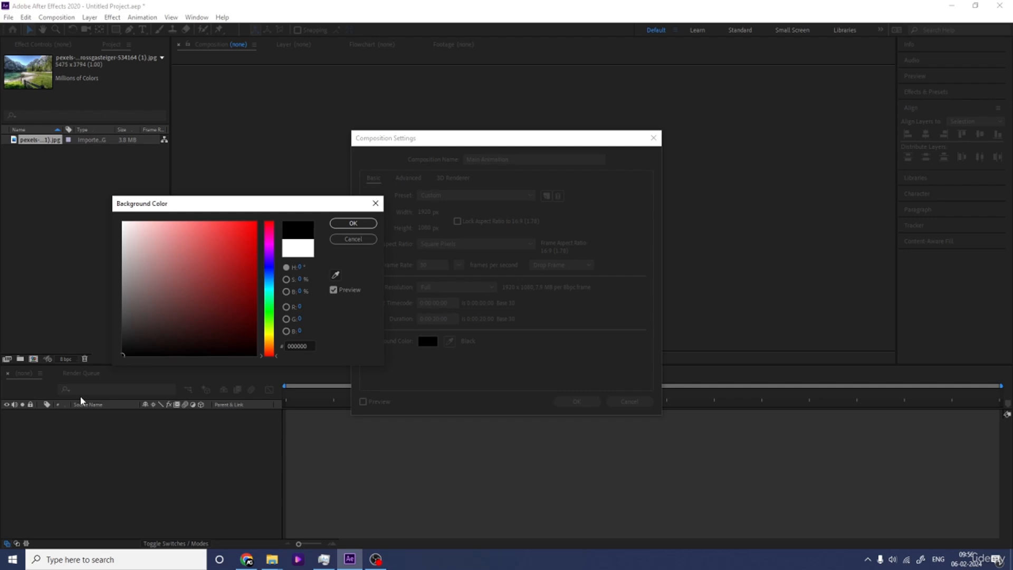
pyautogui.moveTo(135, 308); pyautogui.dragTo(96, 166)
pyautogui.press('Return')
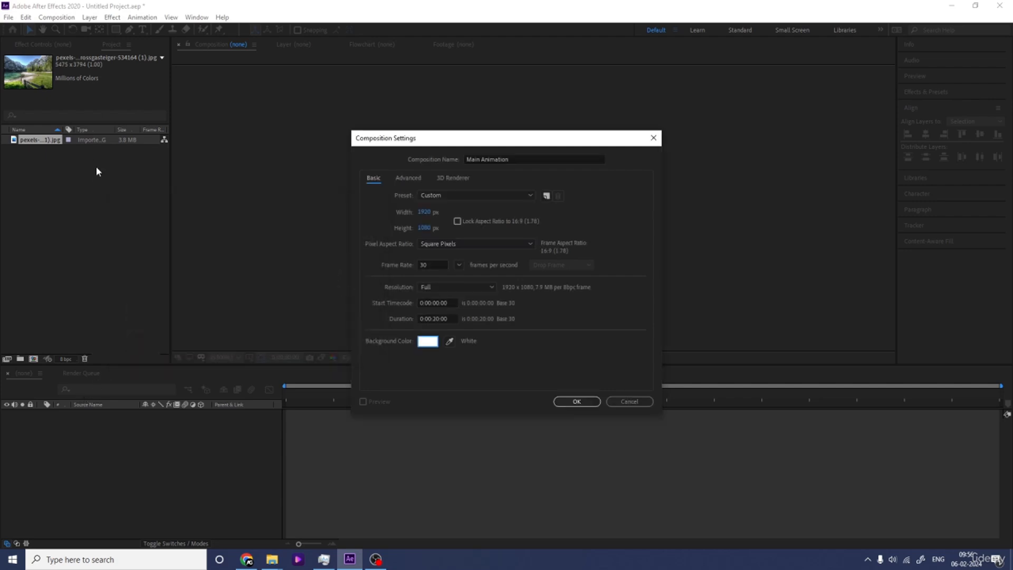
pyautogui.press('Return')
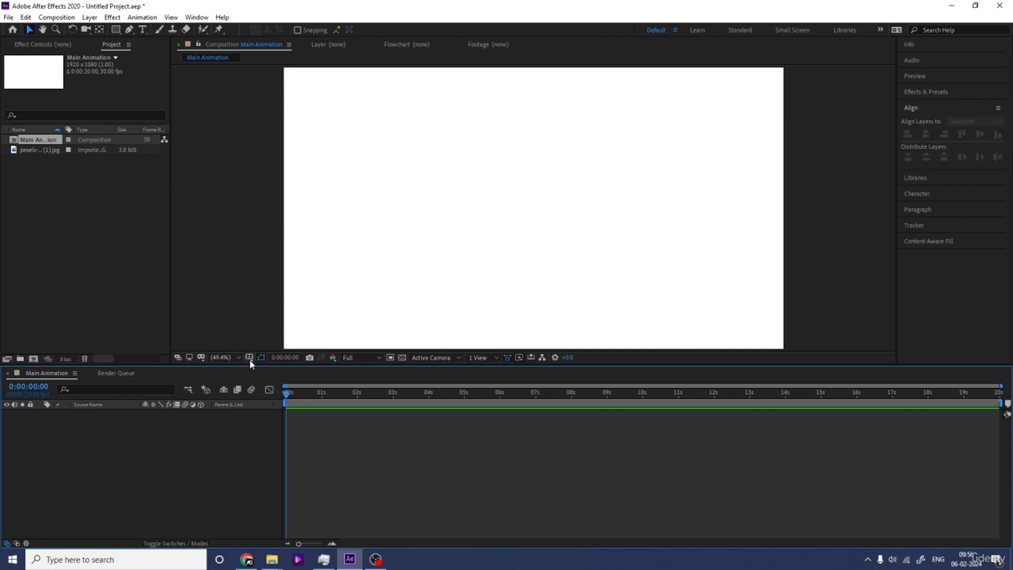
pyautogui.click(250, 358)
pyautogui.click(266, 371)
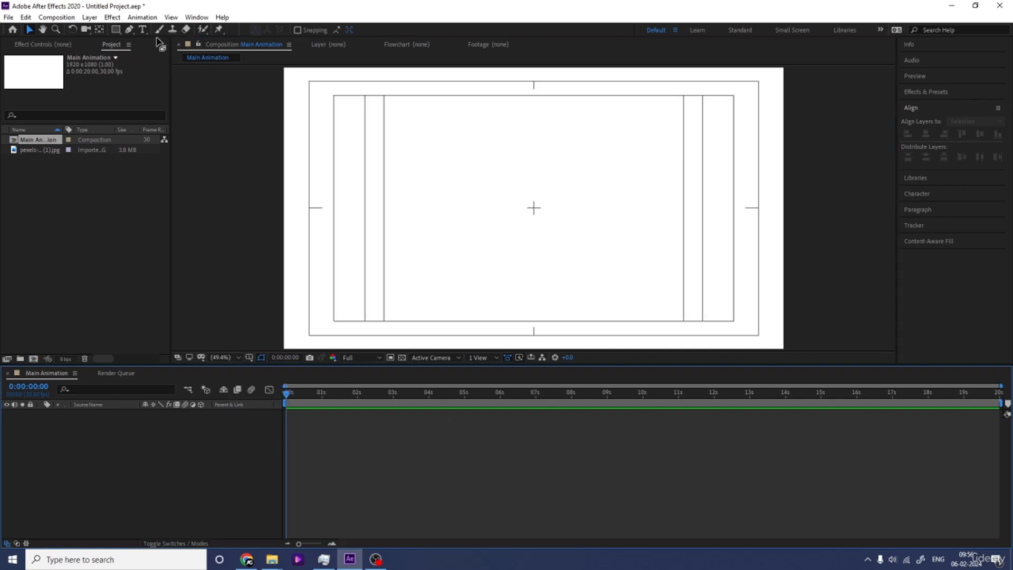
# Step: Set up the Type tool with no stroke and a dark grey 232323 fill colour
pyautogui.click(142, 29)
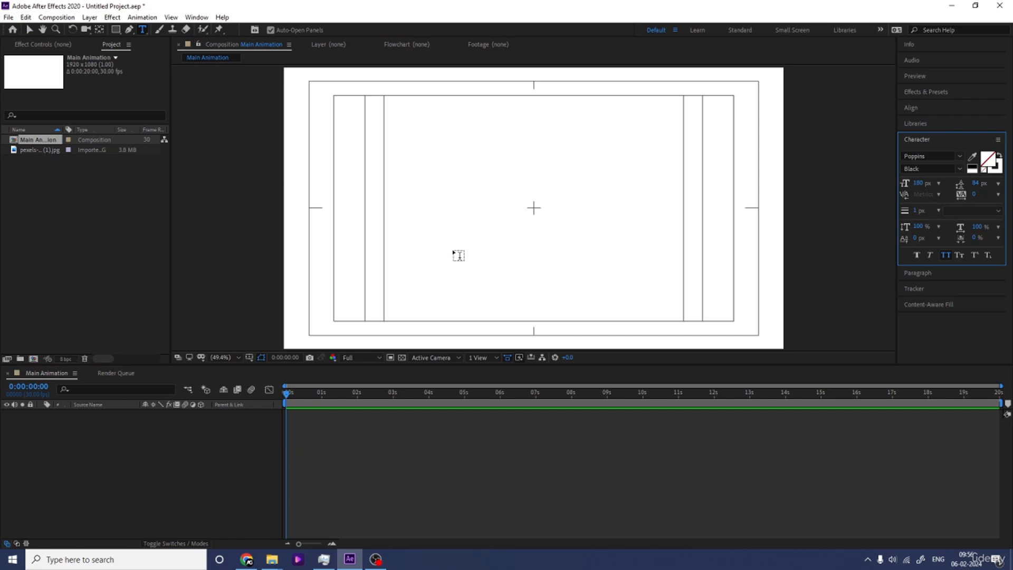
pyautogui.click(993, 171)
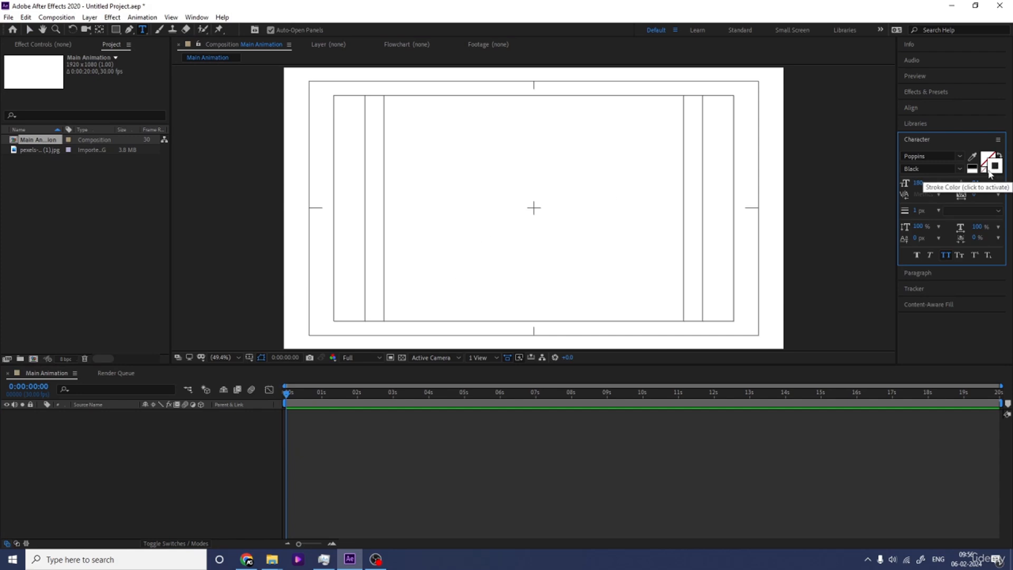
pyautogui.click(984, 170)
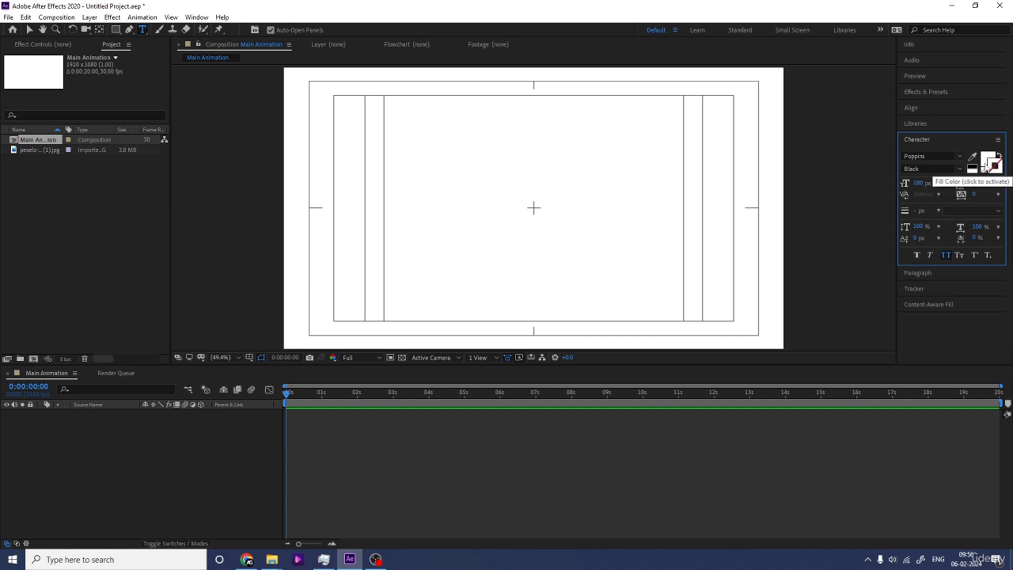
pyautogui.click(988, 160)
pyautogui.click(125, 344)
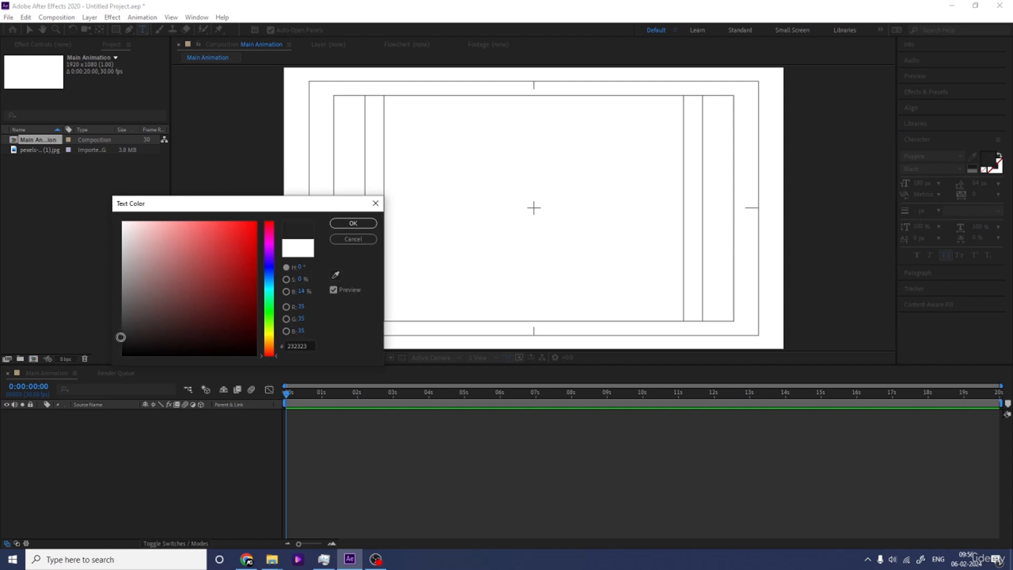
pyautogui.press('Return')
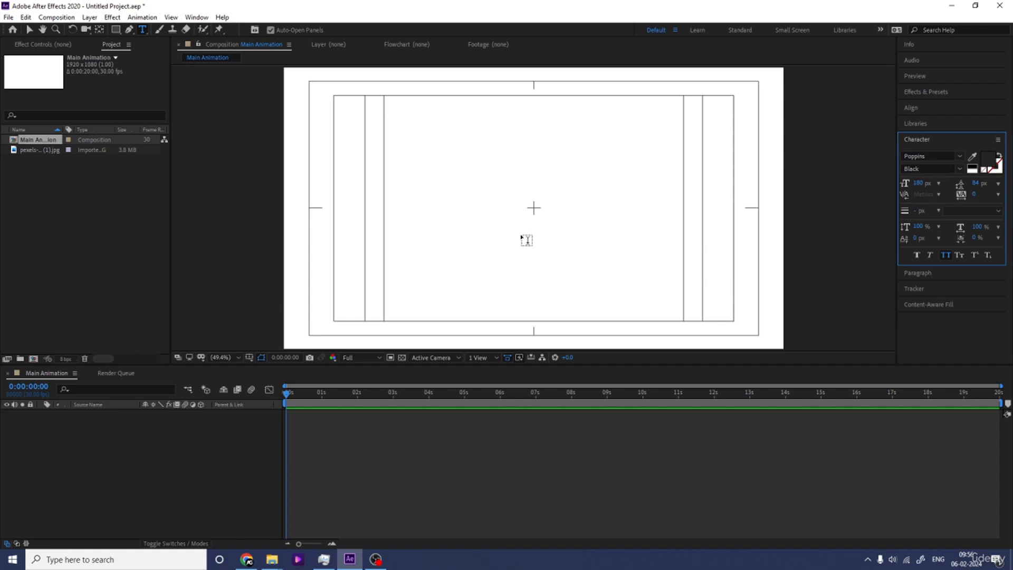
# Step: Add a text layer reading EPIC near the middle of the composition
pyautogui.click(413, 224)
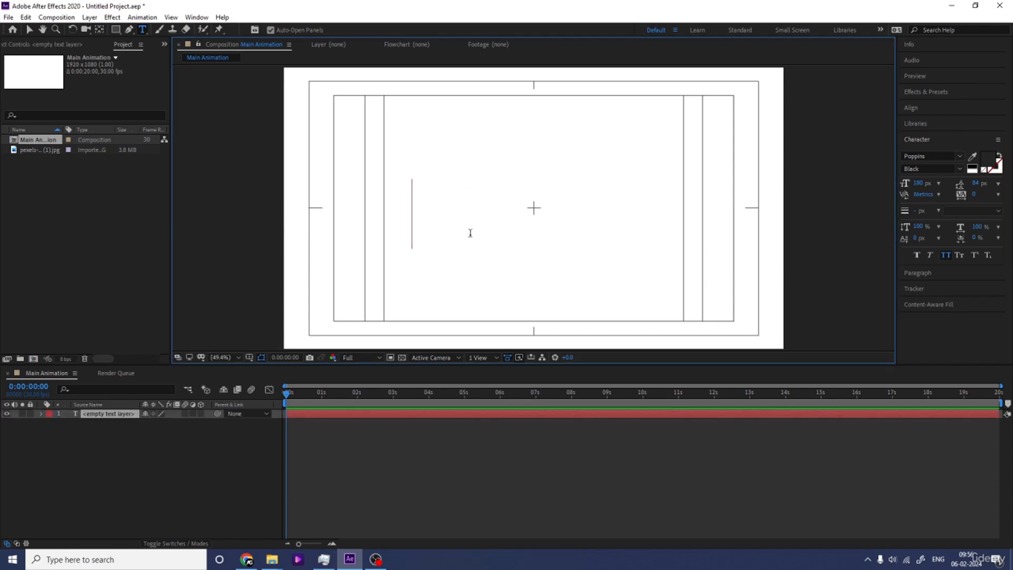
pyautogui.write('EPIC')
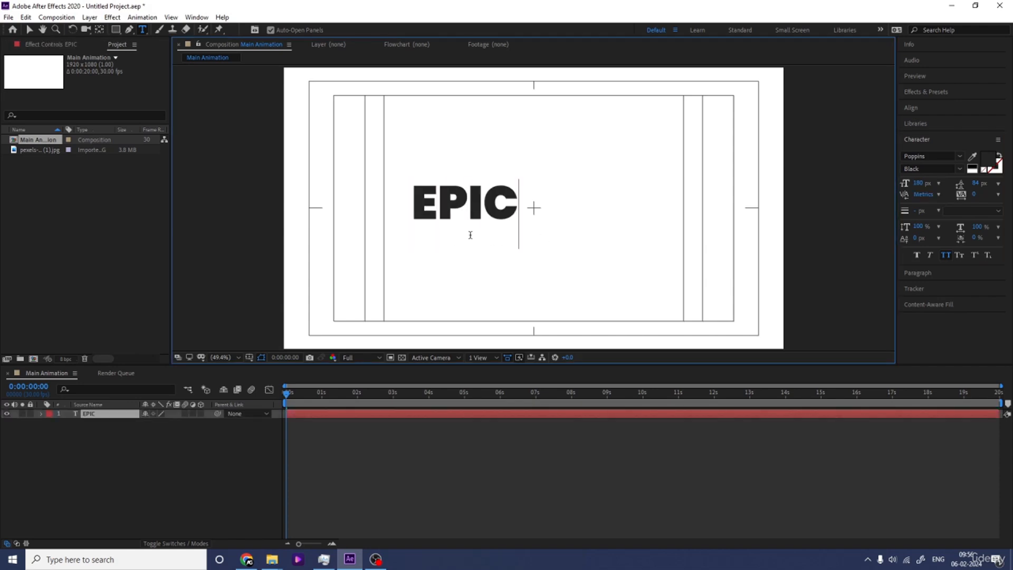
pyautogui.click(132, 454)
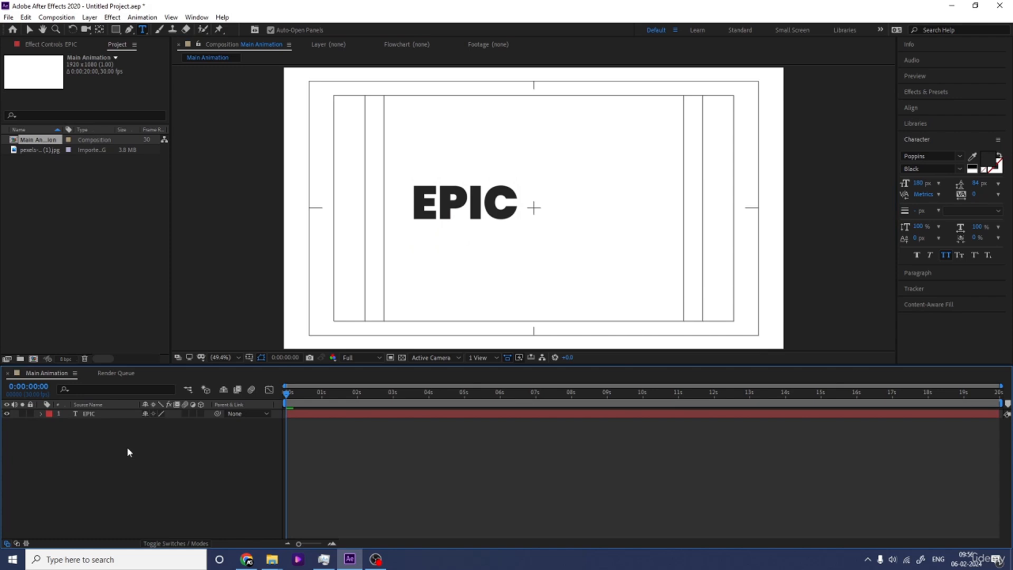
# Step: Center the EPIC layer's anchor point and align the layer horizontally and vertically to the composition's center
pyautogui.click(102, 415)
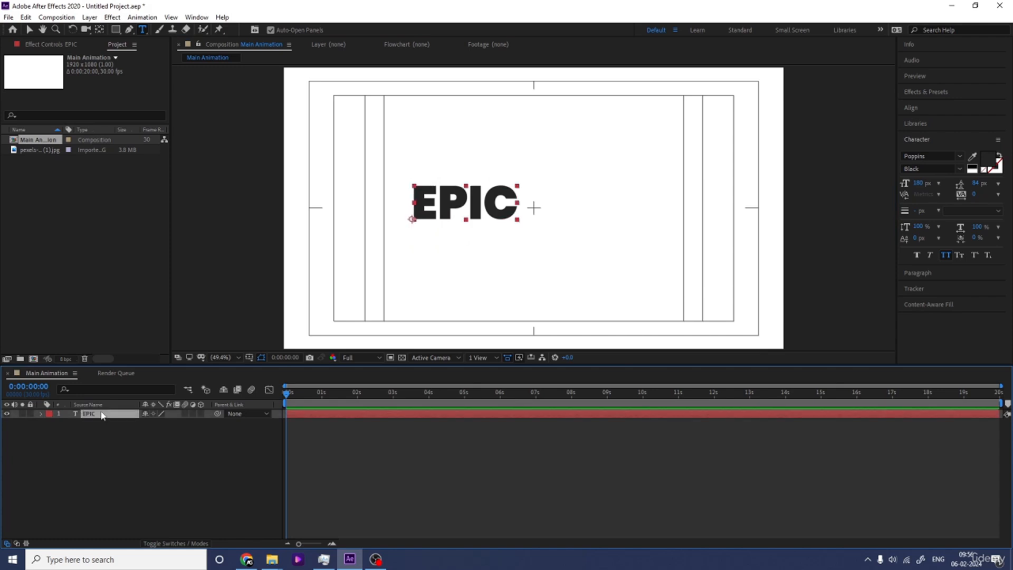
pyautogui.hotkey('ctrl', 'alt', 'Home')
pyautogui.click(916, 109)
pyautogui.click(926, 135)
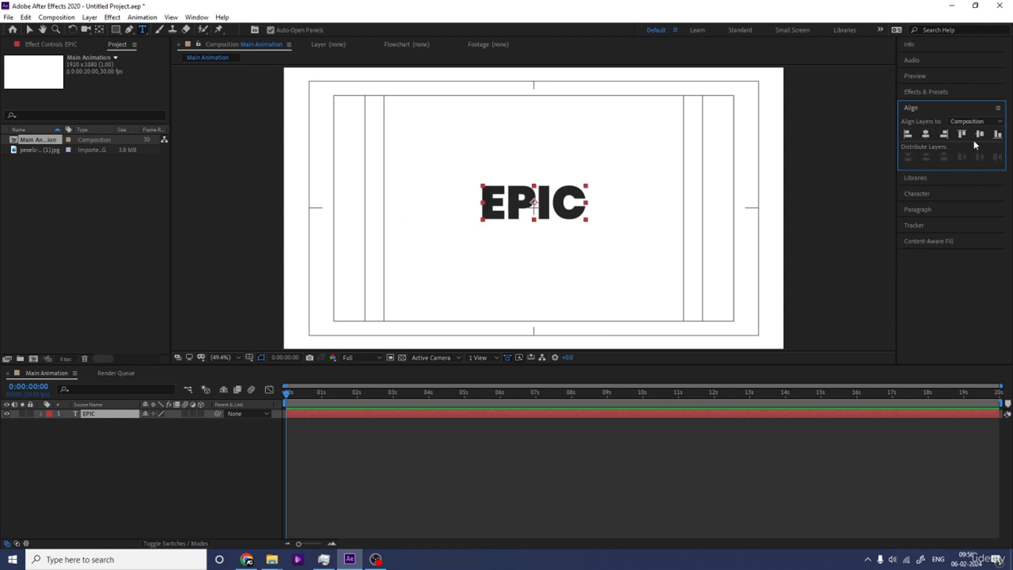
pyautogui.click(980, 134)
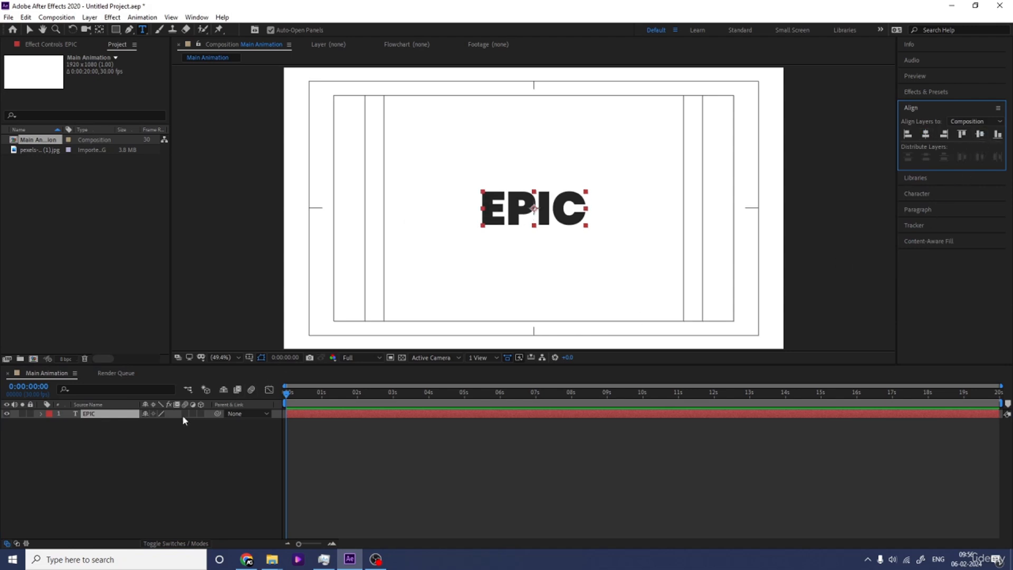
# Step: Scale the EPIC layer to 223% and set its character tracking to -25
pyautogui.press('s')
pyautogui.moveTo(158, 423); pyautogui.dragTo(192, 423)
pyautogui.click(918, 194)
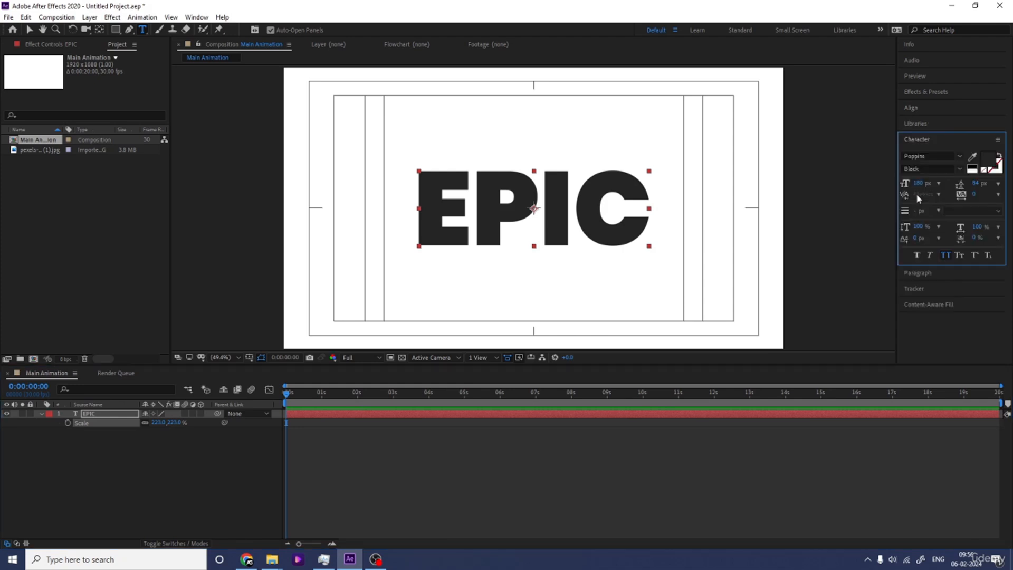
pyautogui.moveTo(975, 194); pyautogui.dragTo(962, 193)
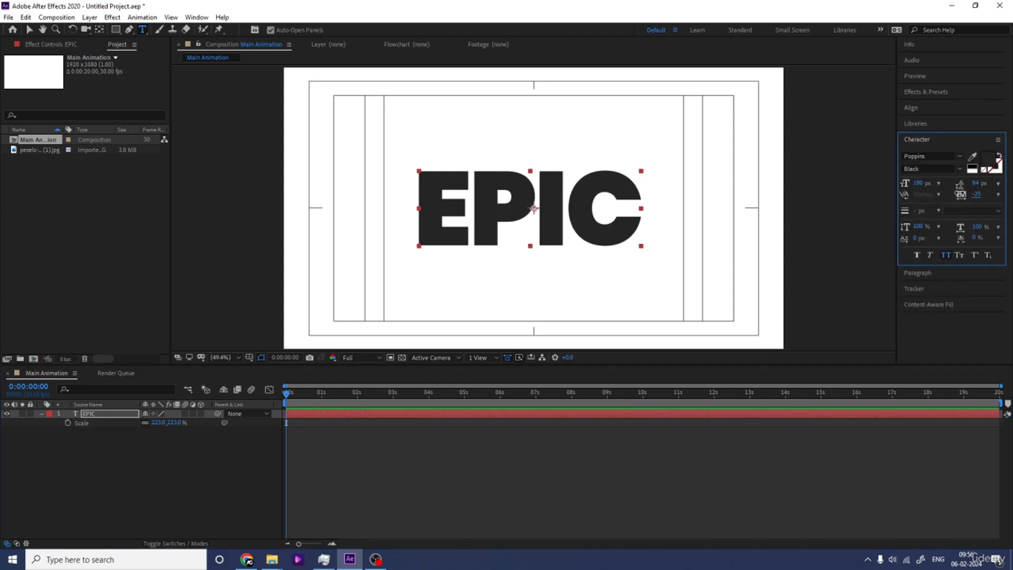
# Step: Apply Faux Bold to the EPIC text and change its Poppins font style to Black Italic
pyautogui.click(917, 256)
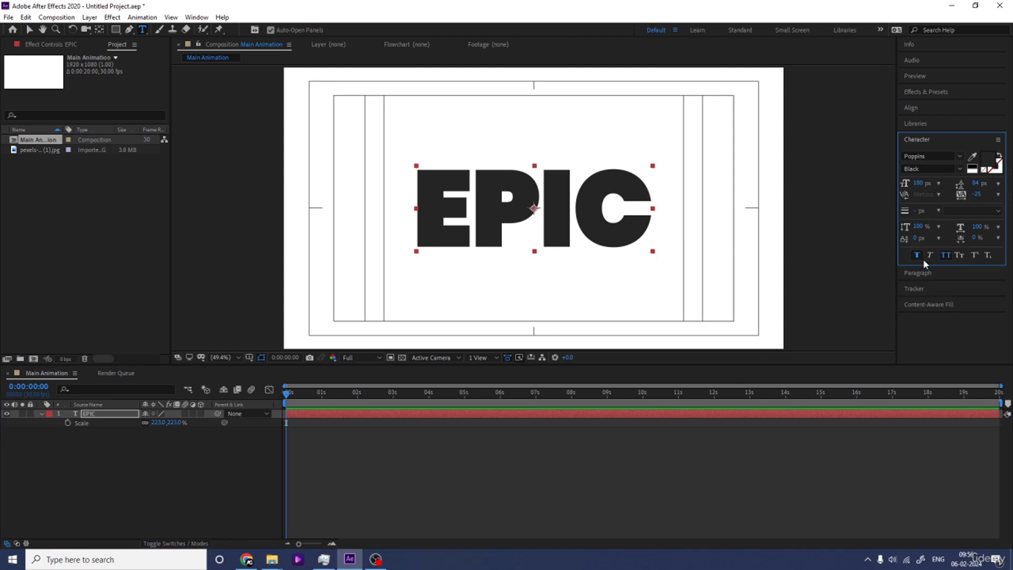
pyautogui.click(958, 169)
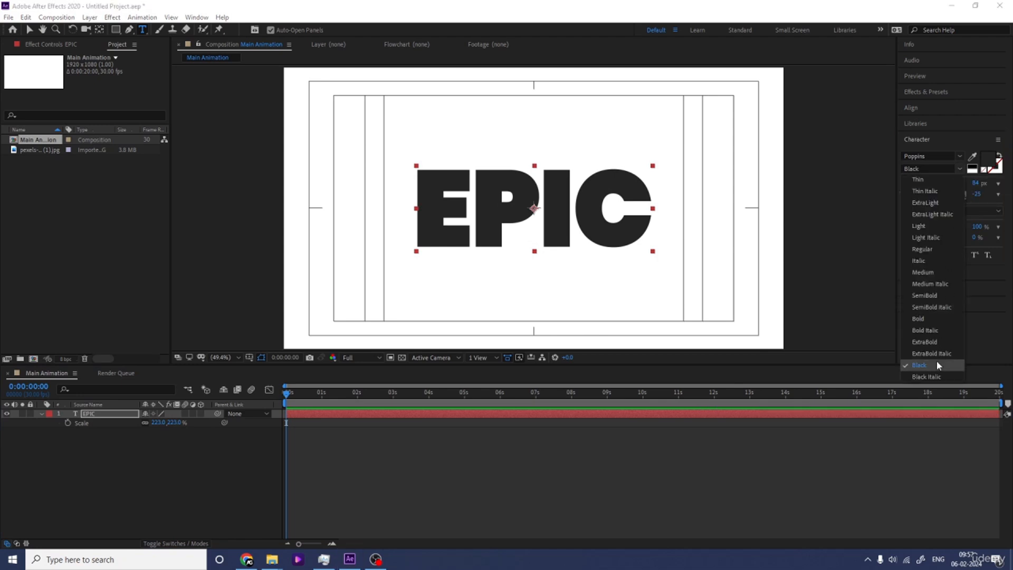
pyautogui.click(928, 377)
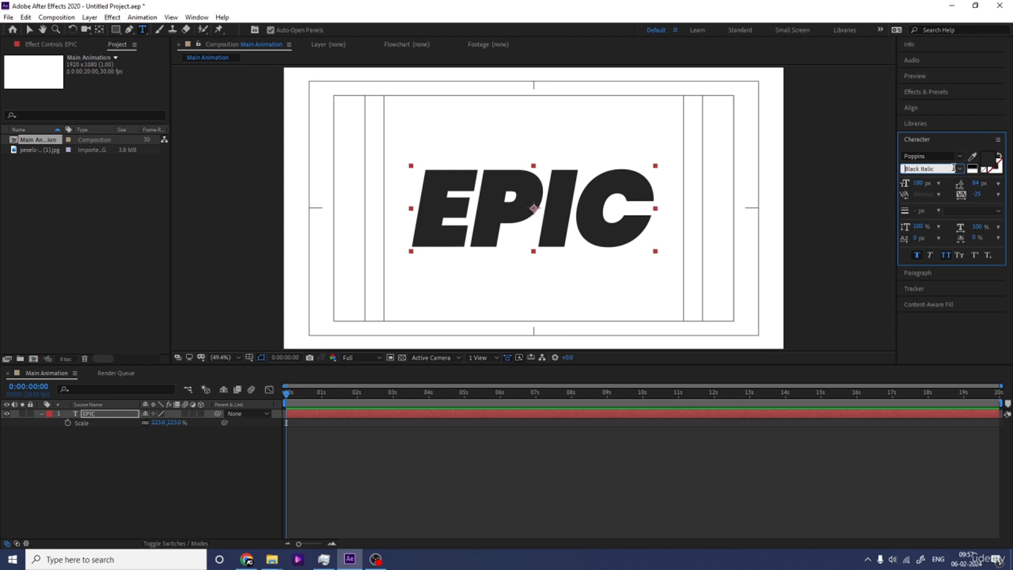
# Step: Realign the italic EPIC layer to the composition's horizontal and vertical center
pyautogui.click(91, 468)
pyautogui.click(100, 414)
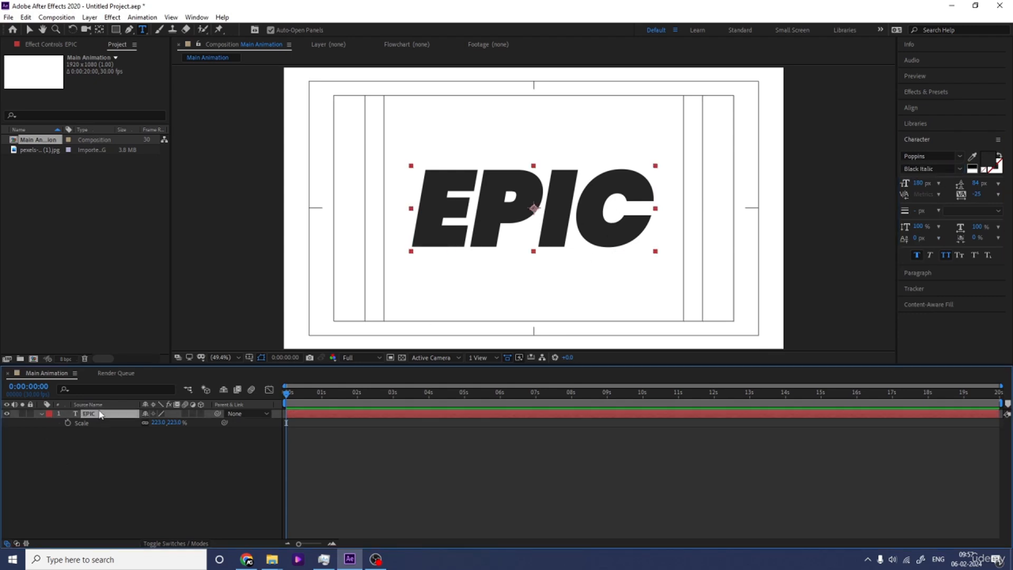
pyautogui.click(911, 108)
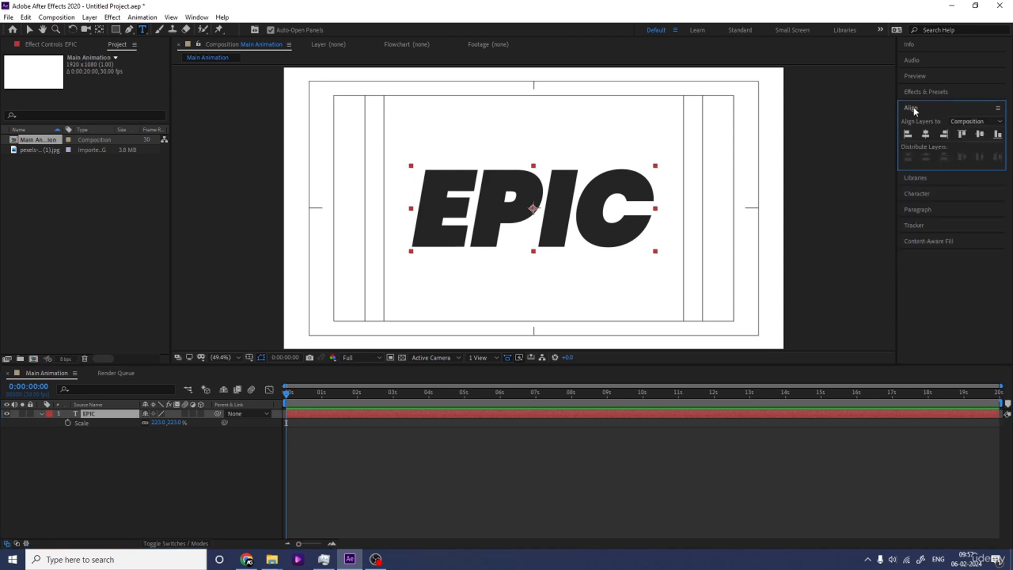
pyautogui.click(930, 134)
pyautogui.click(981, 134)
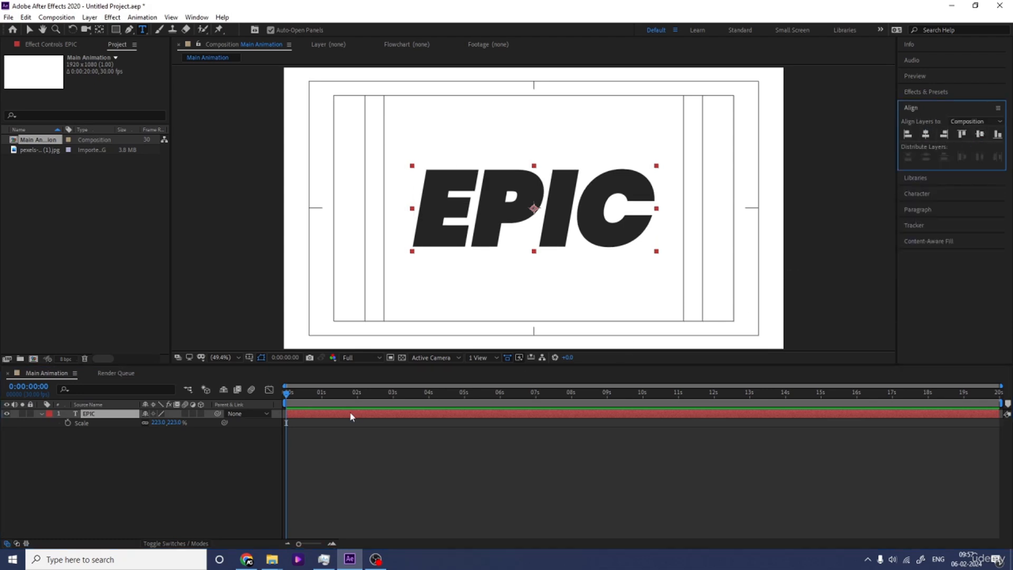
# Step: Increase the EPIC layer's scale to 248% and collapse its properties
pyautogui.click(157, 422)
pyautogui.write('228')
pyautogui.press('Return')
pyautogui.moveTo(157, 422); pyautogui.dragTo(167, 424)
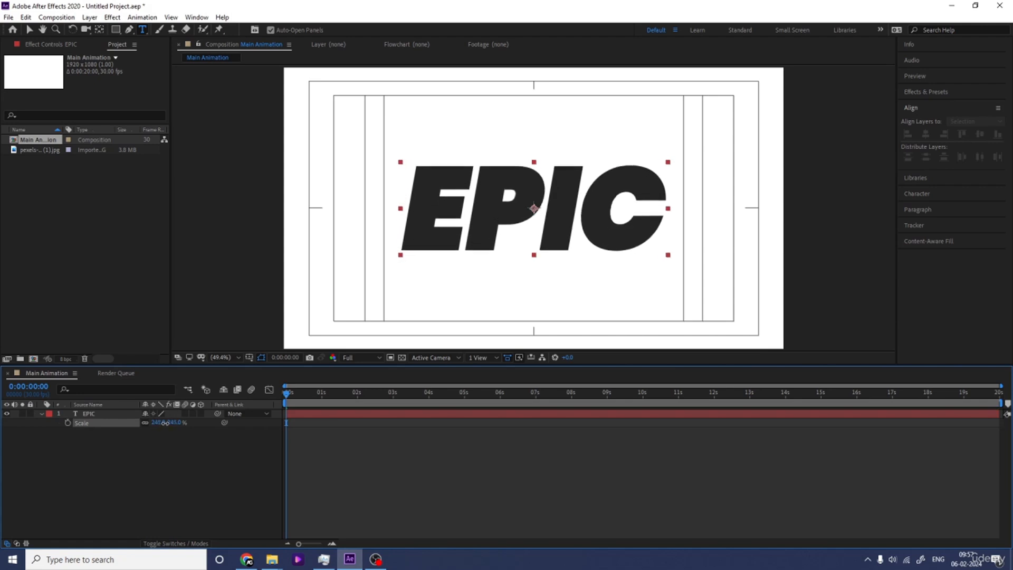
pyautogui.click(167, 446)
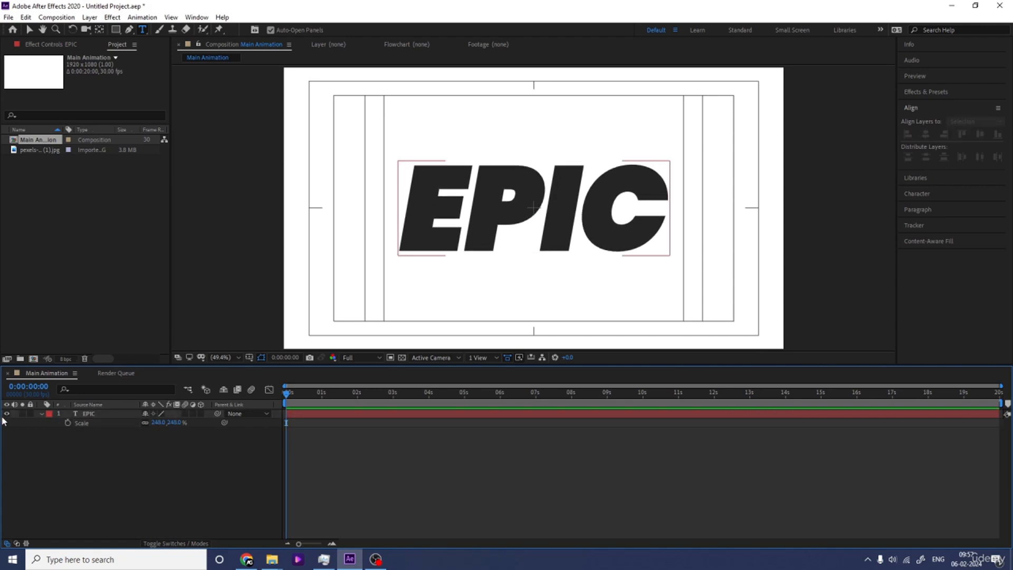
pyautogui.click(42, 414)
# Step: Set the EPIC text's paragraph alignment to centered
pyautogui.click(111, 414)
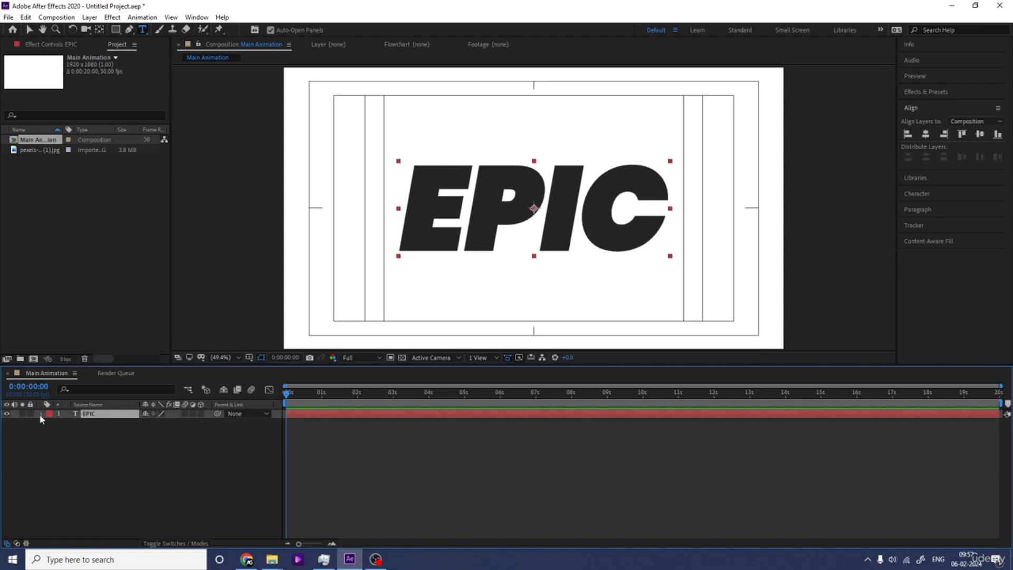
pyautogui.click(907, 194)
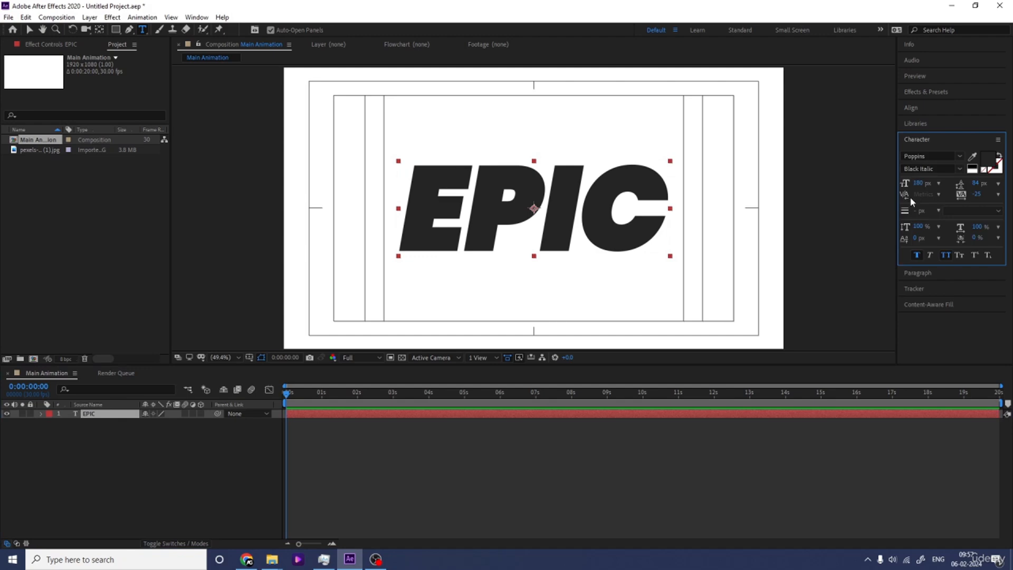
pyautogui.click(915, 271)
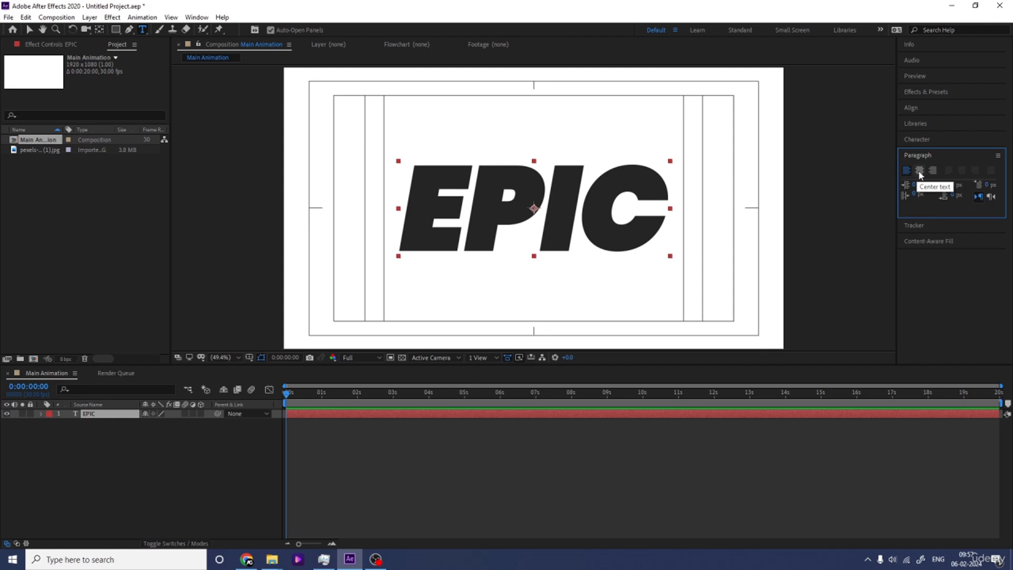
pyautogui.click(920, 172)
# Step: Align the EPIC layer to the composition's horizontal center again and move its anchor point to the layer's center
pyautogui.click(912, 110)
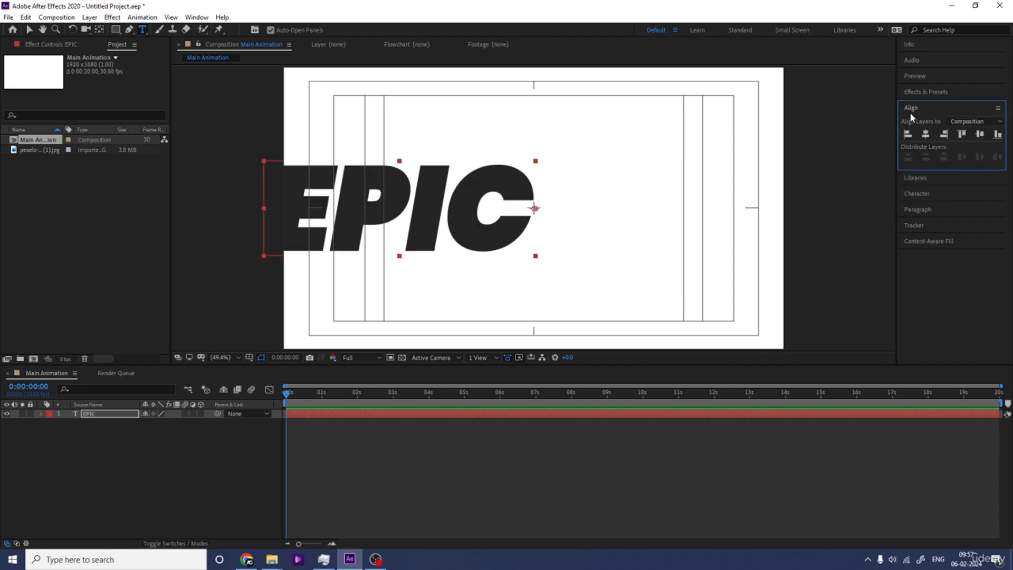
pyautogui.click(925, 134)
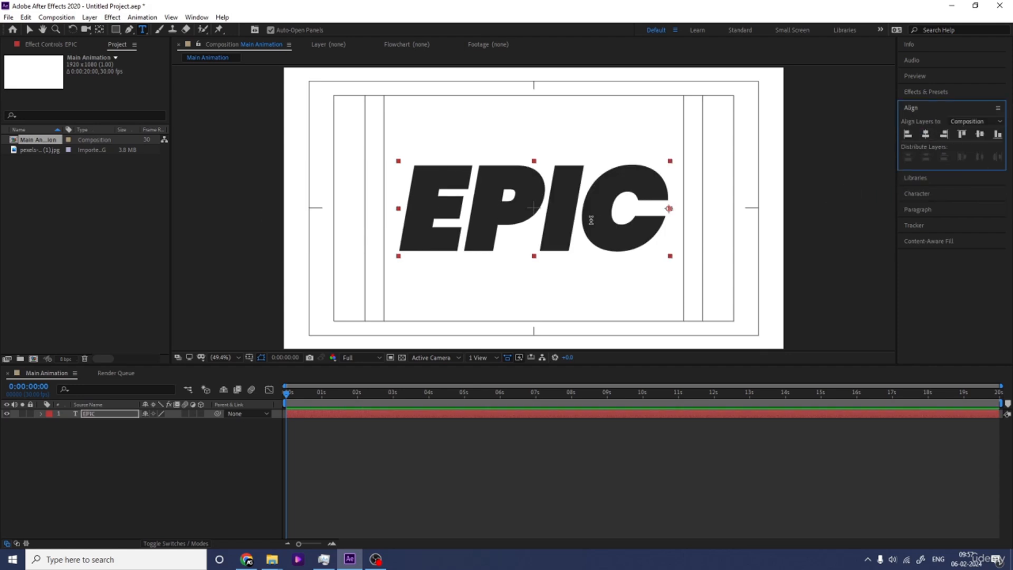
pyautogui.hotkey('ctrl', 'alt', 'Home')
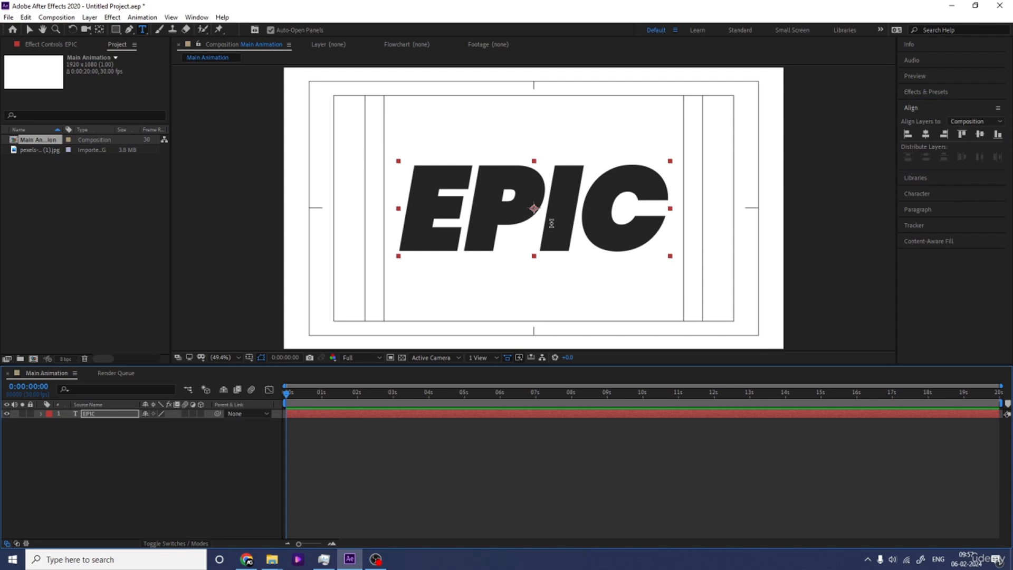
pyautogui.click(58, 455)
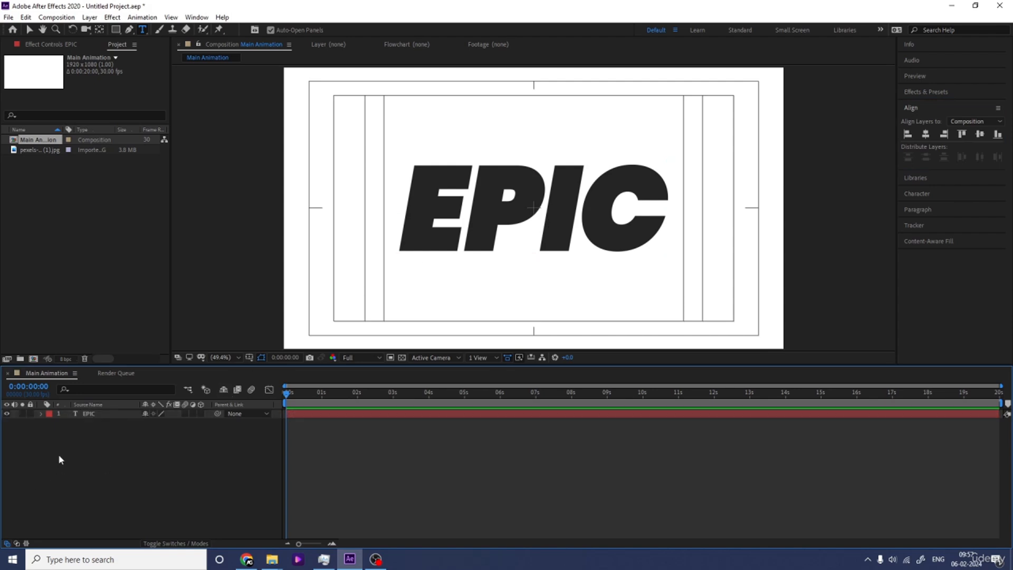
# Step: Add a Position animator to the EPIC text and set its position to 0.0, 95.0
pyautogui.click(41, 415)
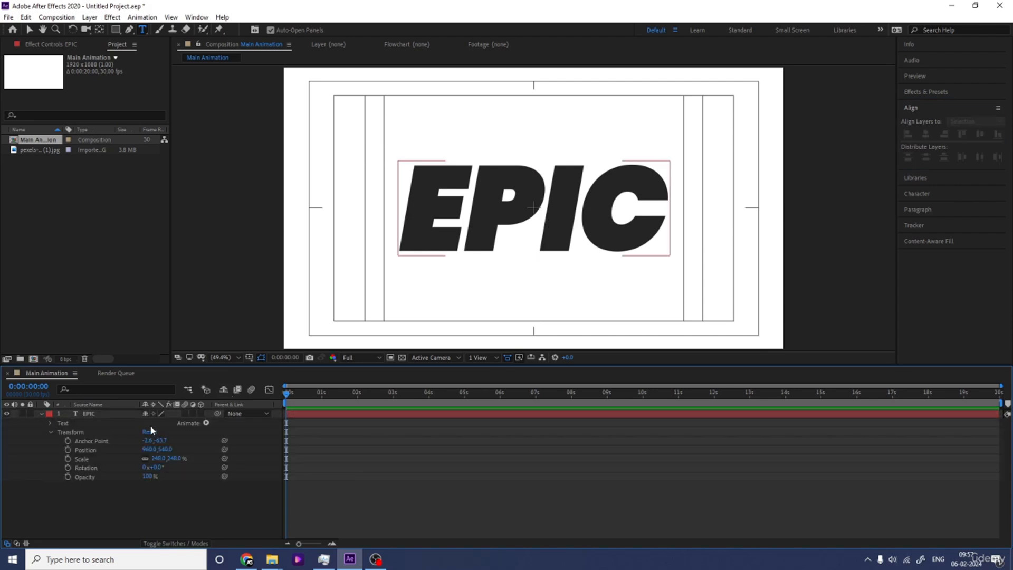
pyautogui.click(209, 423)
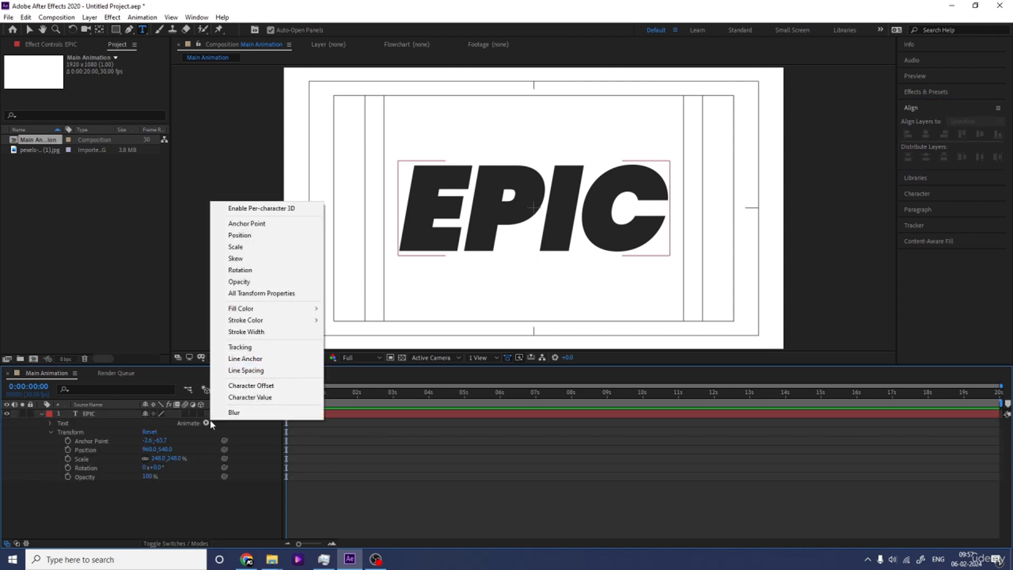
pyautogui.click(239, 235)
pyautogui.moveTo(157, 476); pyautogui.dragTo(207, 476)
# Step: Keyframe the range selector's Start from 0% at 0:00:00:00 to 100% at 0:00:01:16 and preview the animation
pyautogui.click(69, 467)
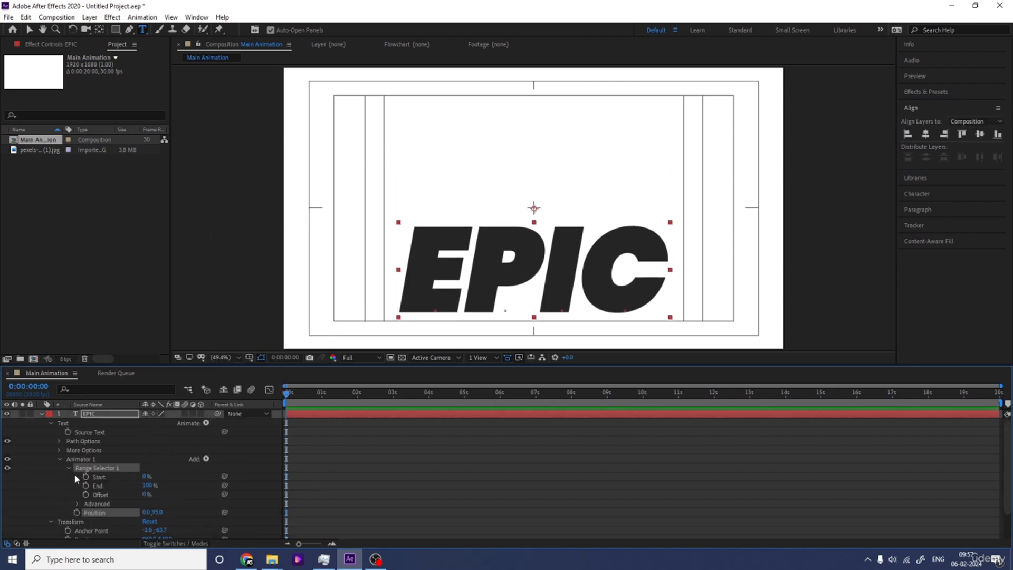
pyautogui.click(85, 476)
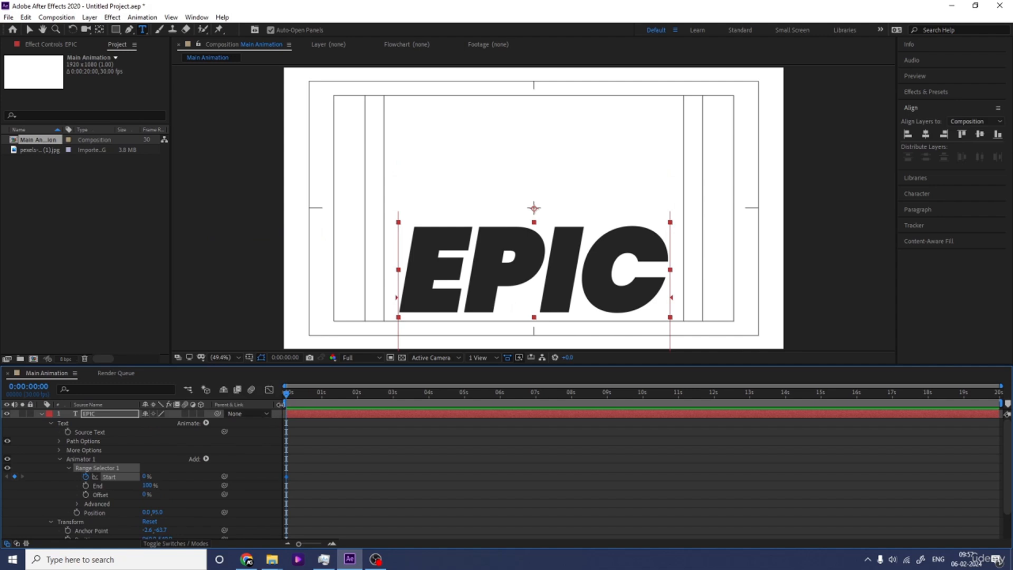
pyautogui.press('=')
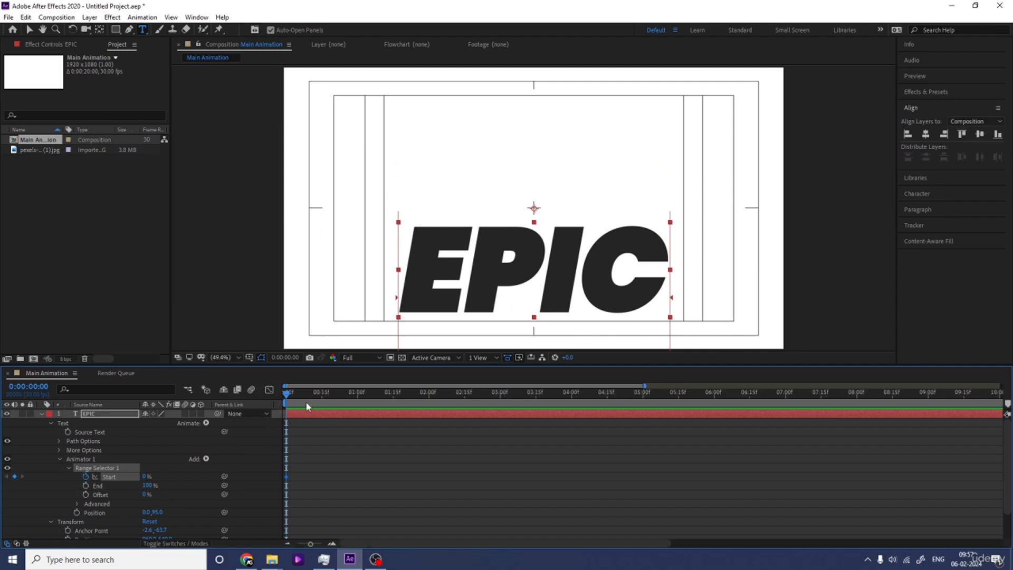
pyautogui.click(394, 398)
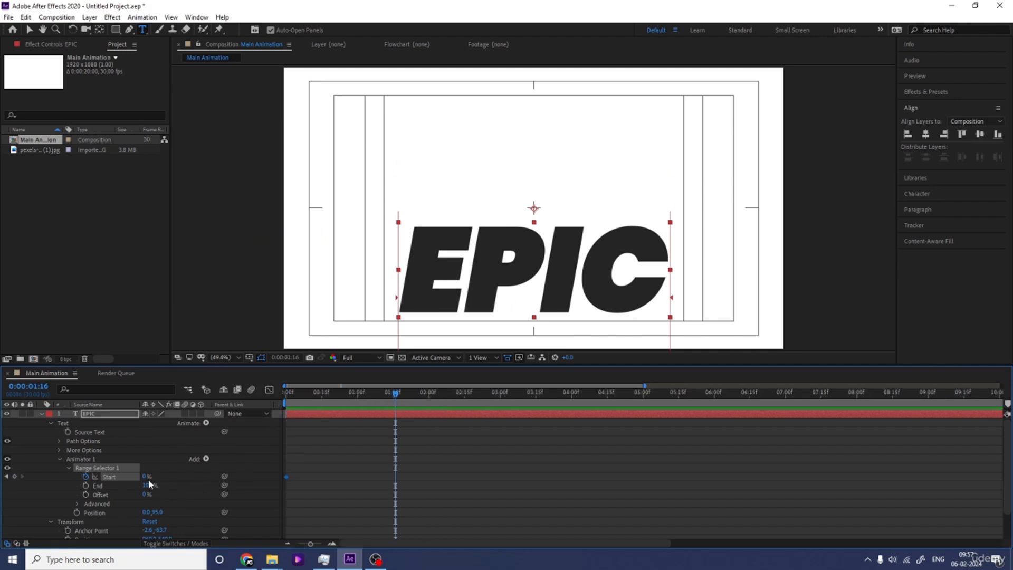
pyautogui.moveTo(146, 476); pyautogui.dragTo(206, 474)
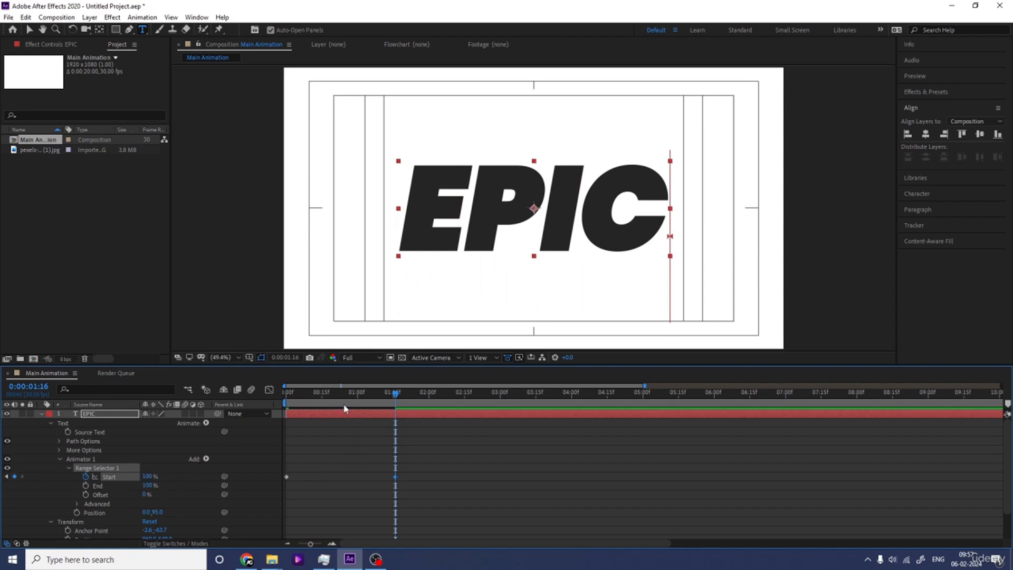
pyautogui.press('Home')
pyautogui.press('space')
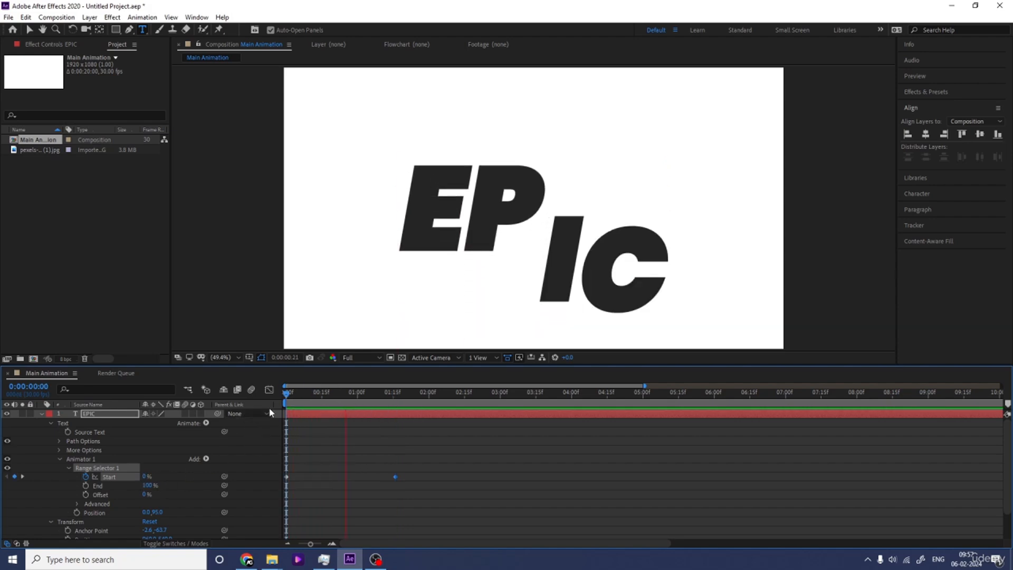
pyautogui.press('space')
# Step: Apply Easy Ease to the Start keyframes, shape their speed graph into a steep central peak, and preview the result
pyautogui.moveTo(459, 517); pyautogui.dragTo(254, 430)
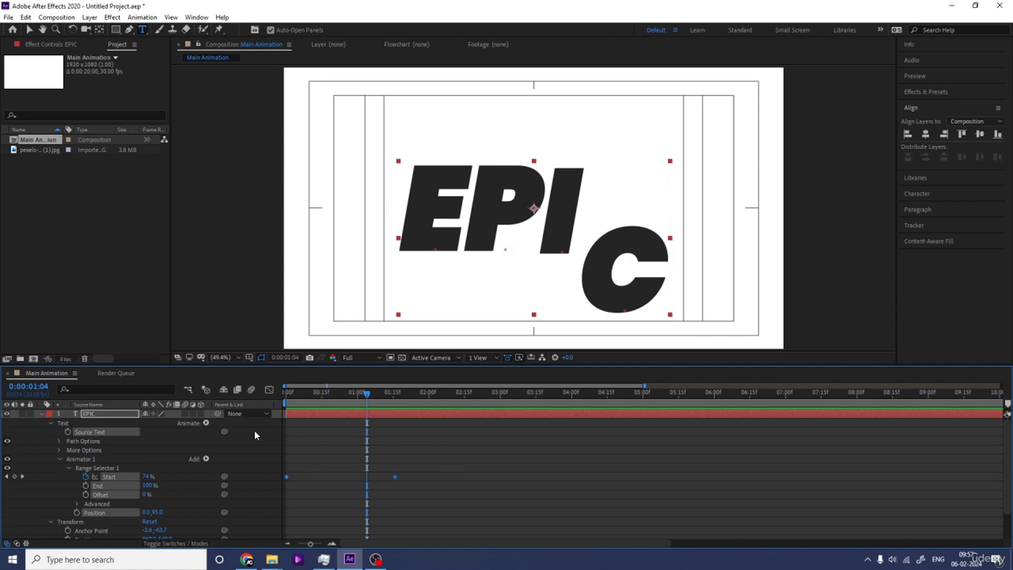
pyautogui.press('F9')
pyautogui.click(270, 390)
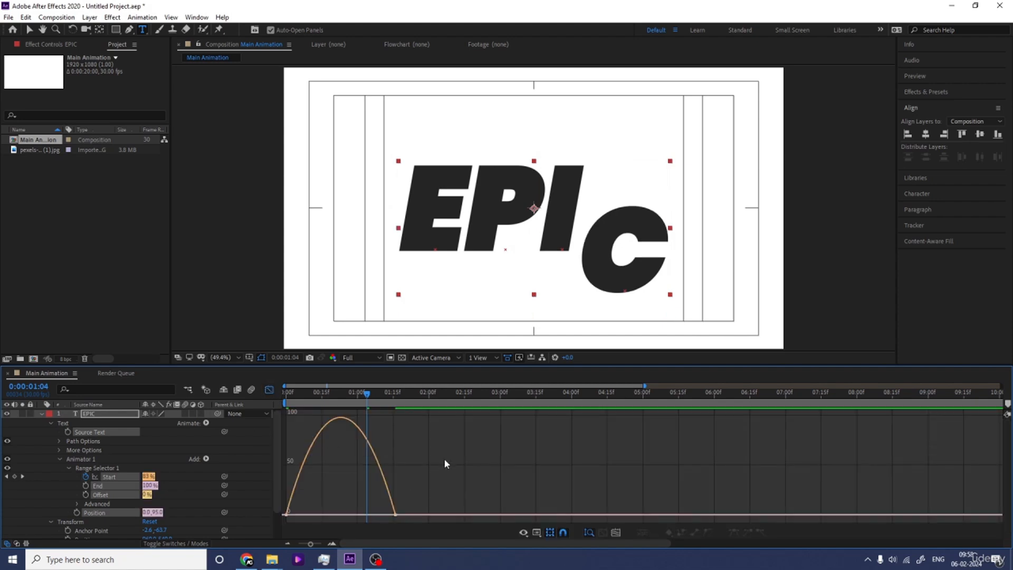
pyautogui.moveTo(445, 459); pyautogui.dragTo(236, 540)
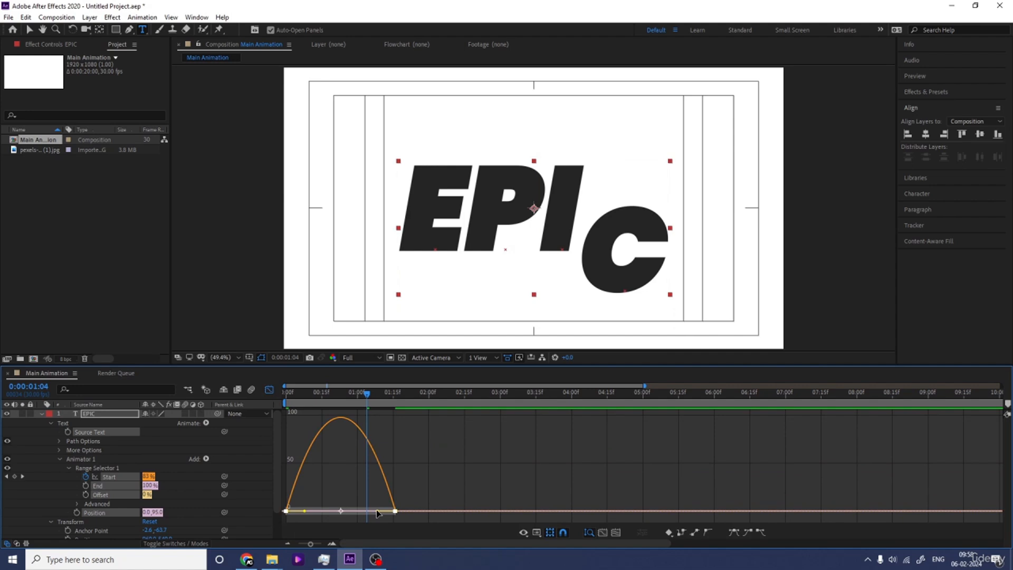
pyautogui.moveTo(376, 511); pyautogui.dragTo(329, 513)
pyautogui.moveTo(289, 395); pyautogui.dragTo(265, 398)
pyautogui.press('space')
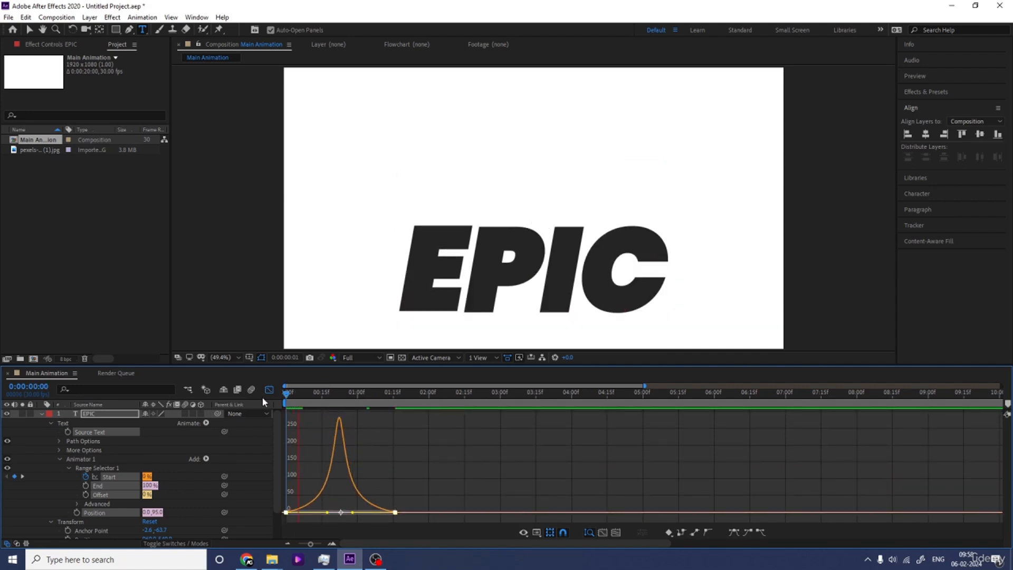
pyautogui.click(304, 400)
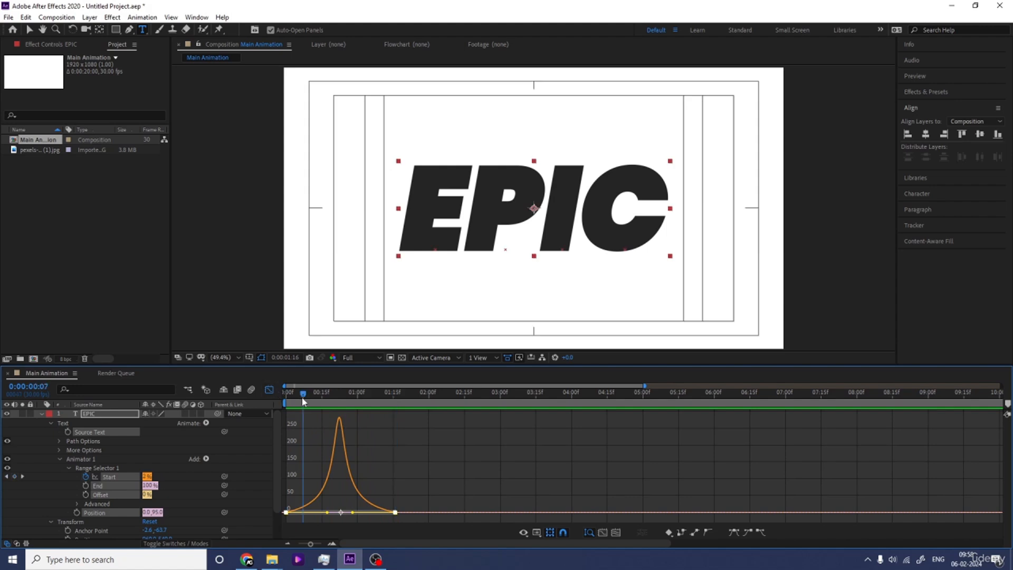
pyautogui.moveTo(303, 401); pyautogui.dragTo(243, 426)
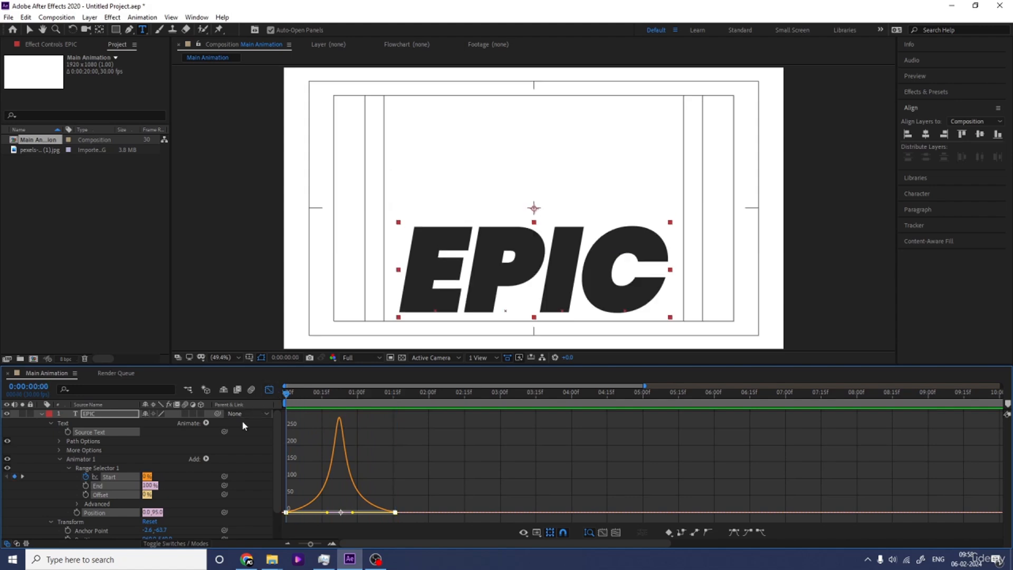
# Step: Add a Tracking property to the EPIC text's animator and set the tracking amount to -80
pyautogui.click(206, 460)
pyautogui.moveTo(238, 462)
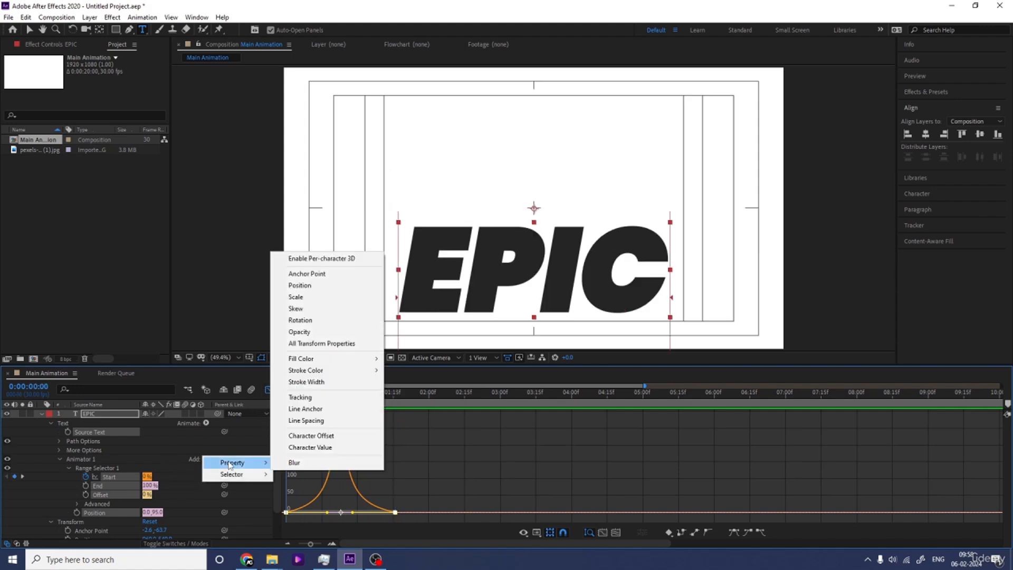
pyautogui.click(299, 397)
pyautogui.moveTo(144, 532); pyautogui.dragTo(103, 531)
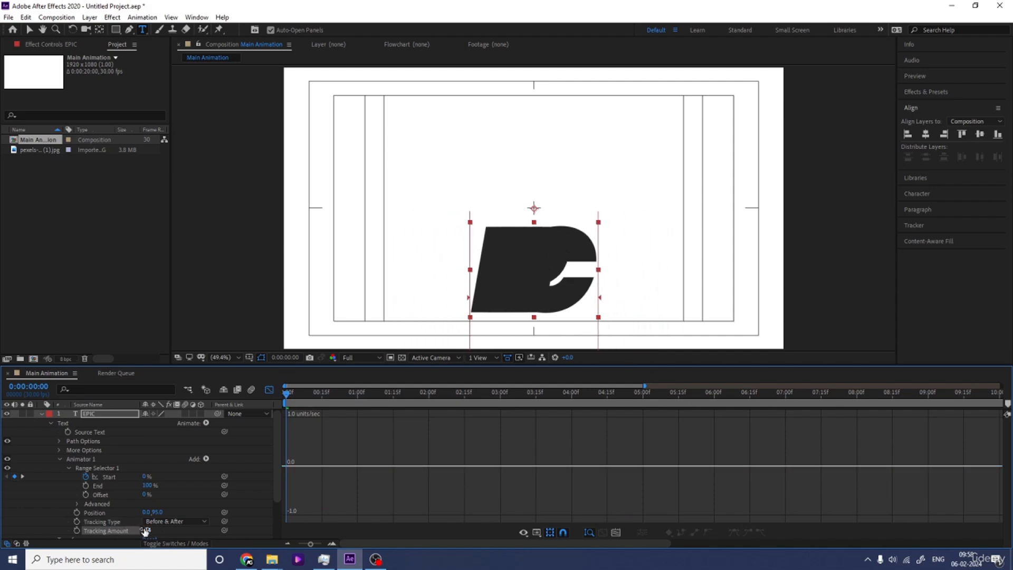
pyautogui.click(147, 530)
pyautogui.write('-80')
pyautogui.press('Return')
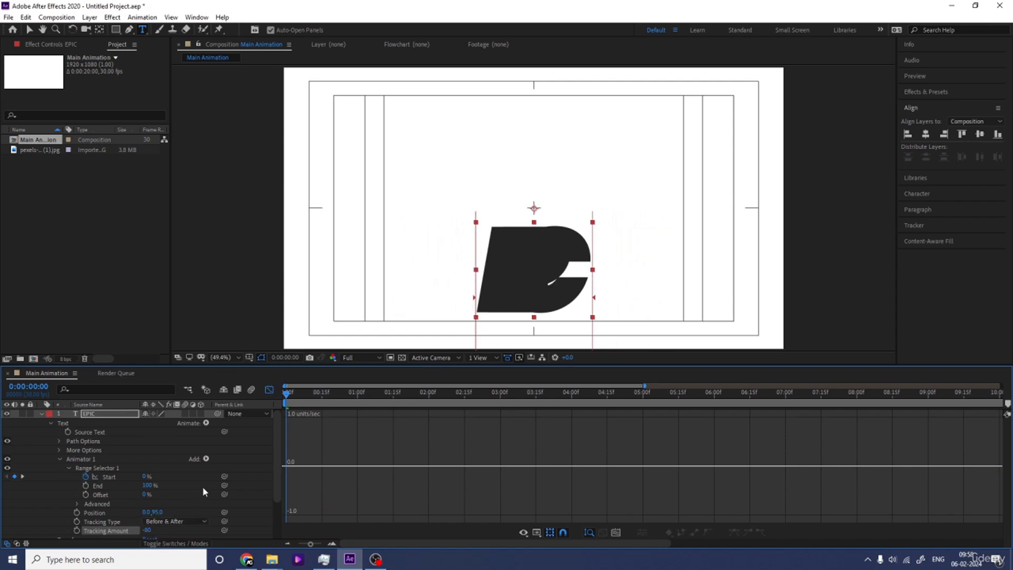
# Step: Add an Opacity property at 0% to the text animator, preview the animation, and collapse the EPIC layer's properties
pyautogui.click(205, 459)
pyautogui.moveTo(267, 461)
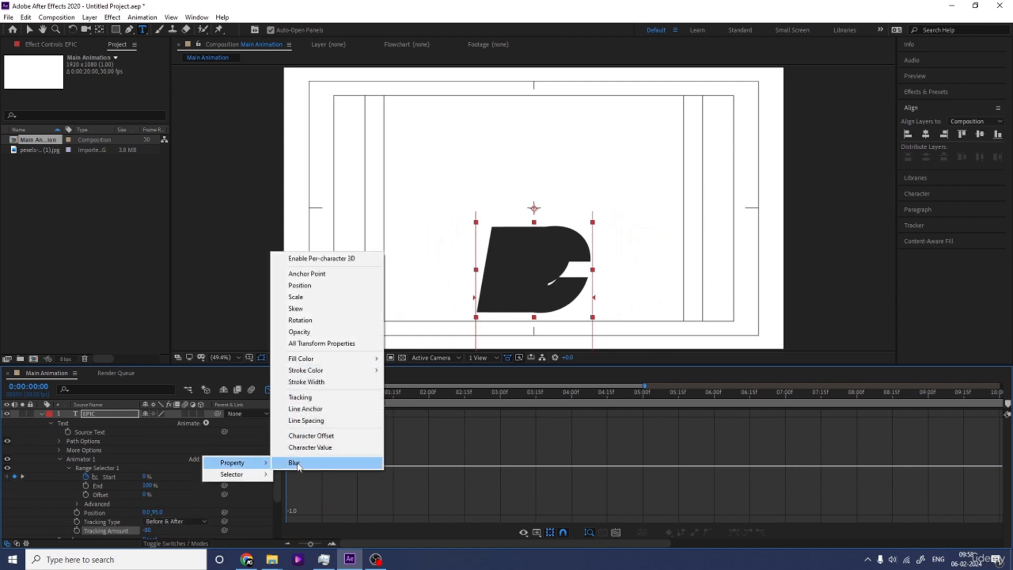
pyautogui.click(299, 332)
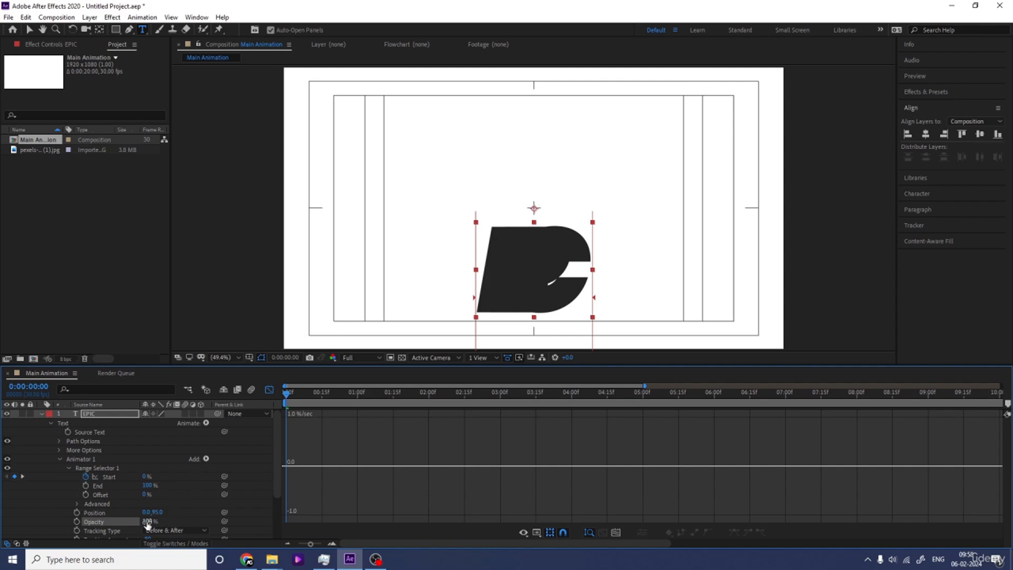
pyautogui.moveTo(147, 522); pyautogui.dragTo(1, 530)
pyautogui.click(269, 390)
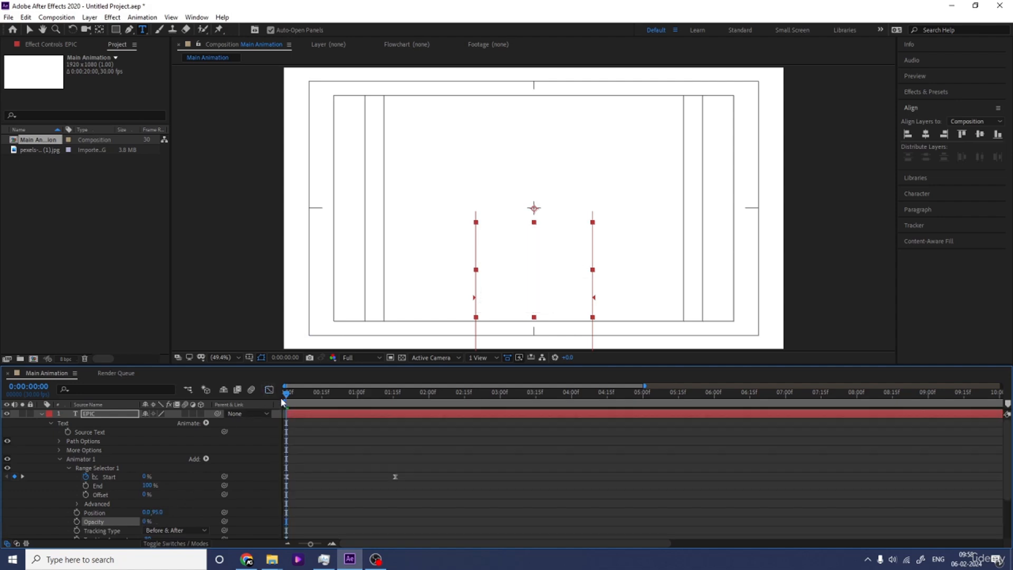
pyautogui.press('space')
pyautogui.press('space')
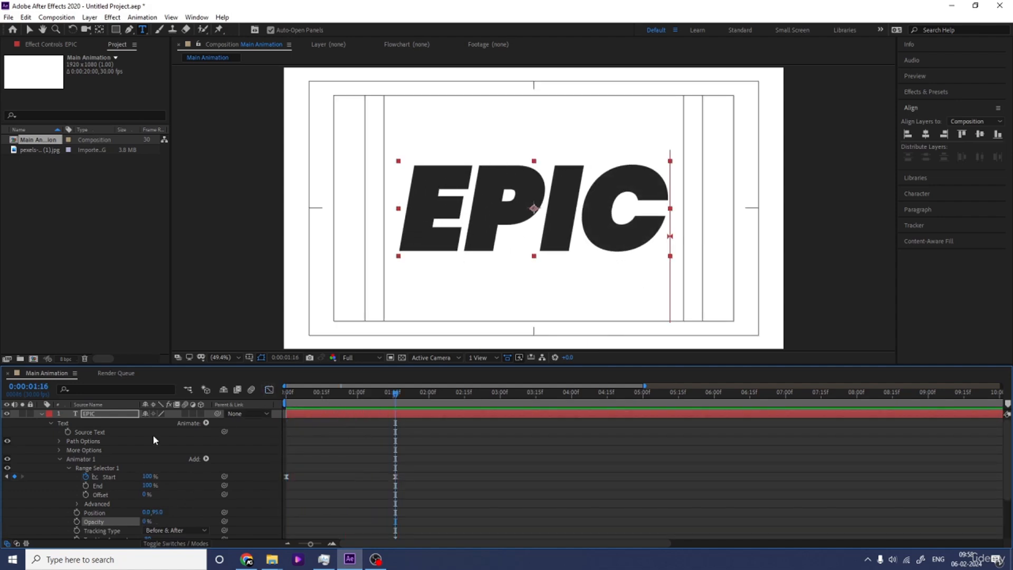
pyautogui.click(41, 414)
pyautogui.click(88, 432)
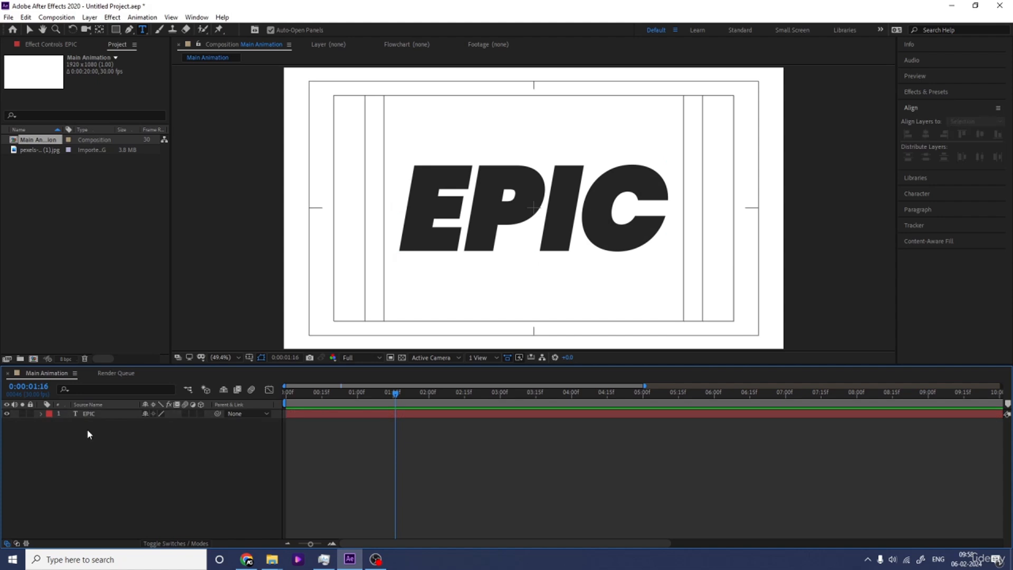
# Step: Give the EPIC text a 1 px black stroke and remove its fill
pyautogui.click(89, 415)
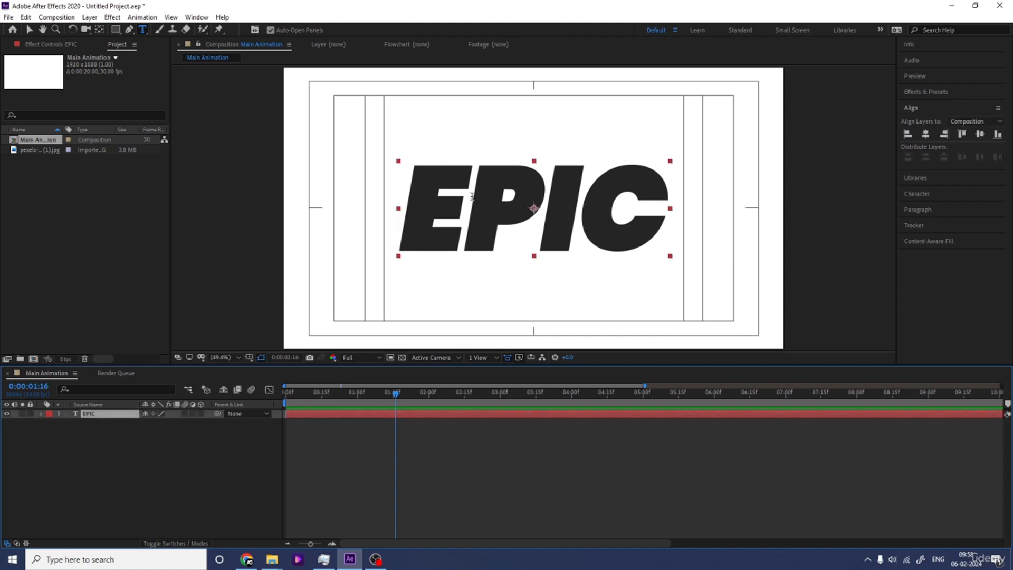
pyautogui.press('v')
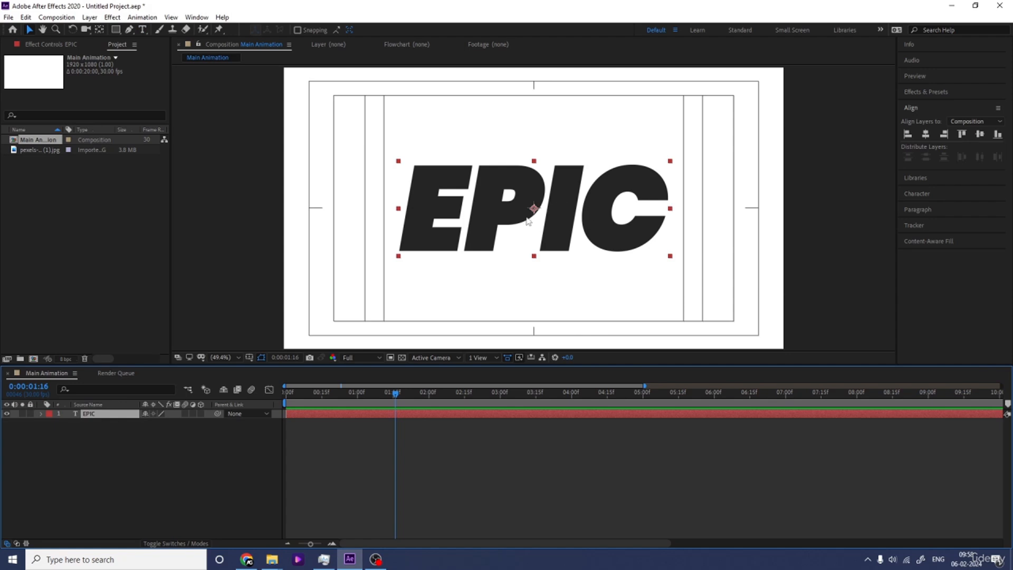
pyautogui.click(925, 195)
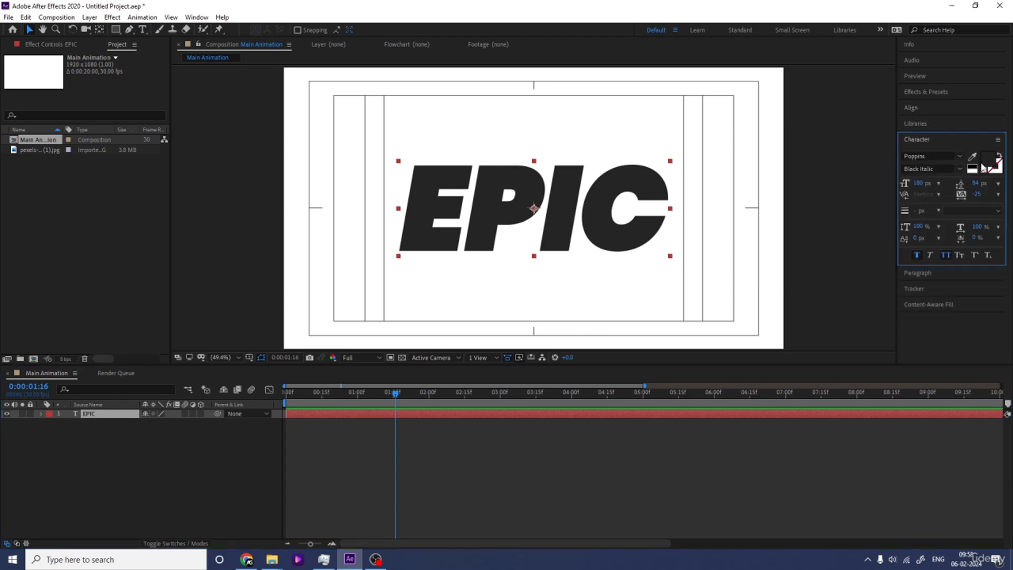
pyautogui.click(996, 174)
pyautogui.click(983, 169)
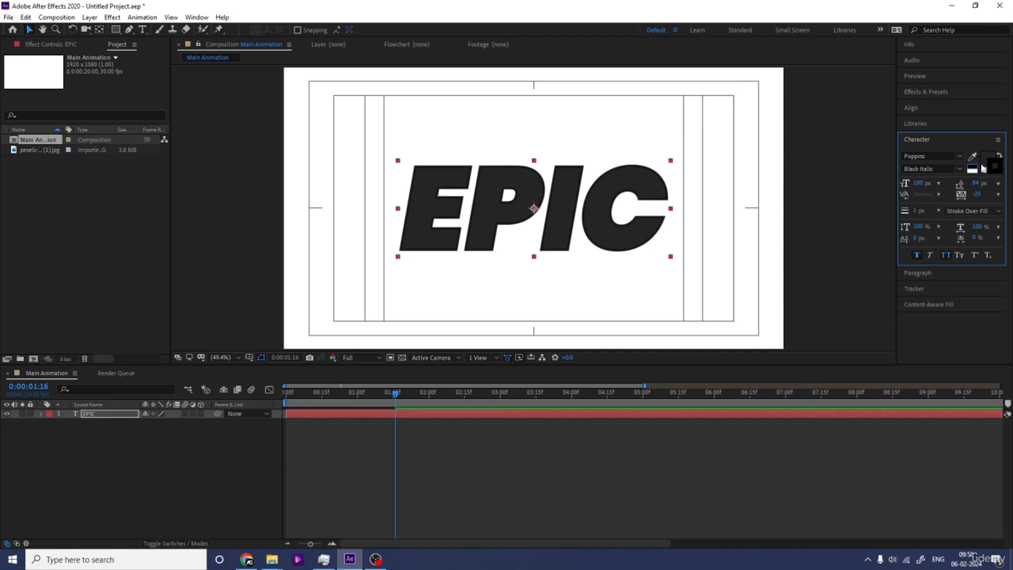
pyautogui.click(983, 170)
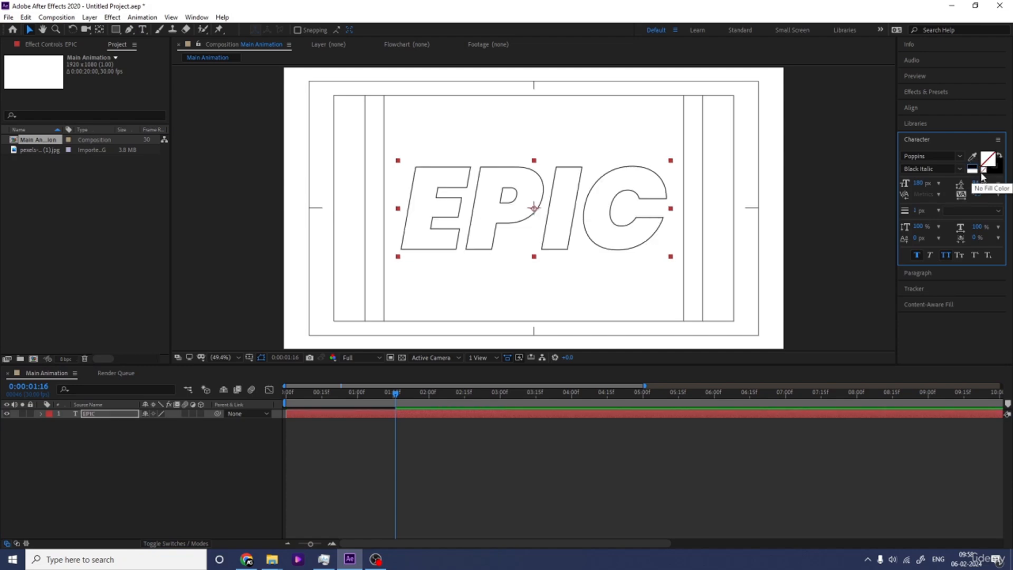
# Step: Set the EPIC text's fill color to white and preview the outlined animation
pyautogui.click(104, 427)
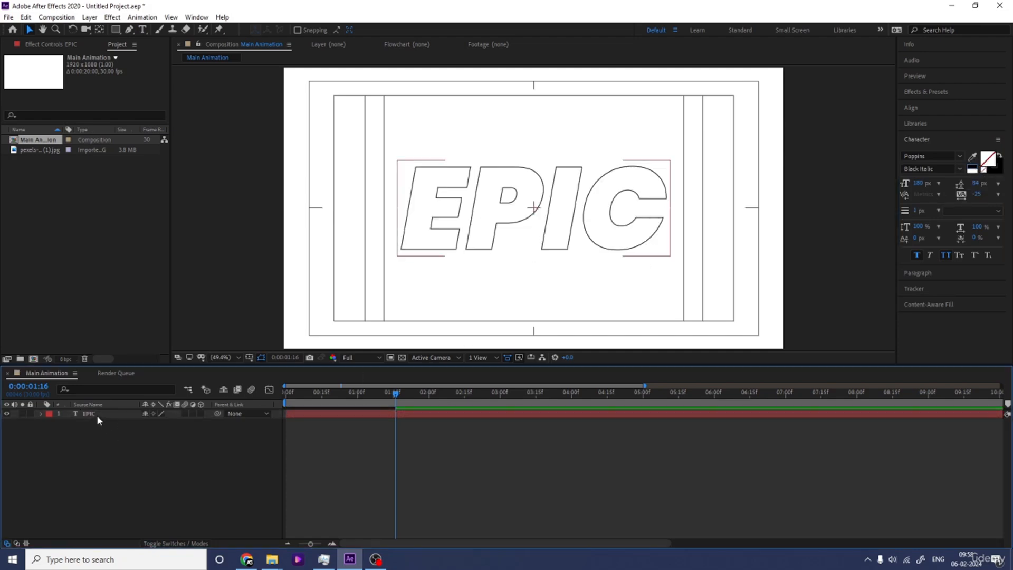
pyautogui.click(97, 415)
pyautogui.click(992, 162)
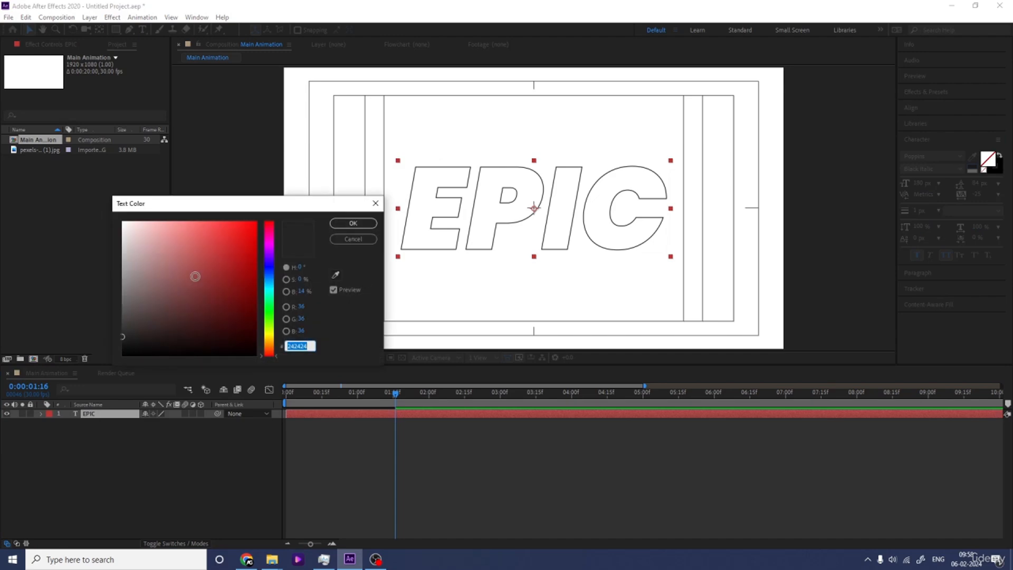
pyautogui.moveTo(196, 276); pyautogui.dragTo(81, 170)
pyautogui.click(341, 223)
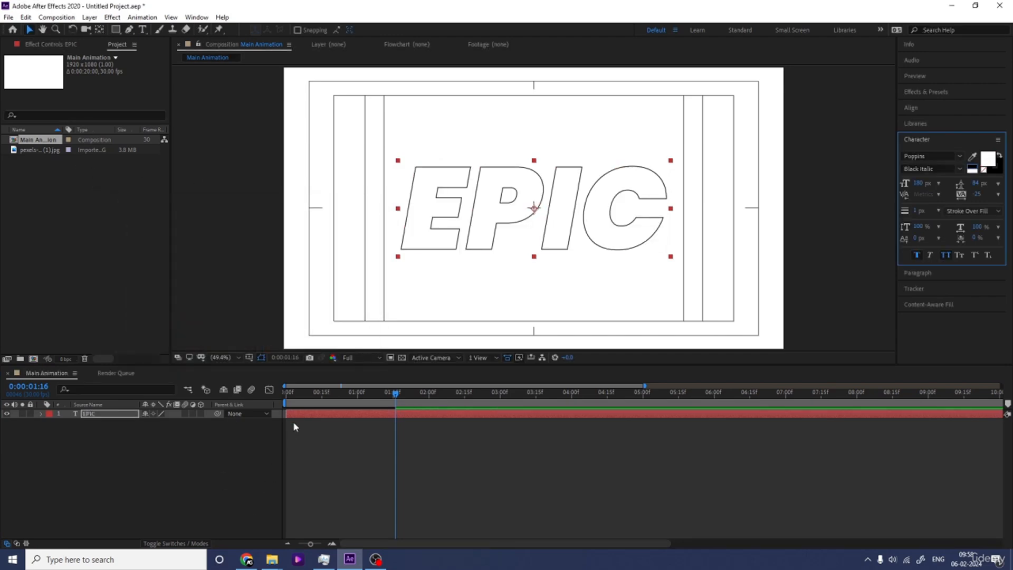
pyautogui.press('space')
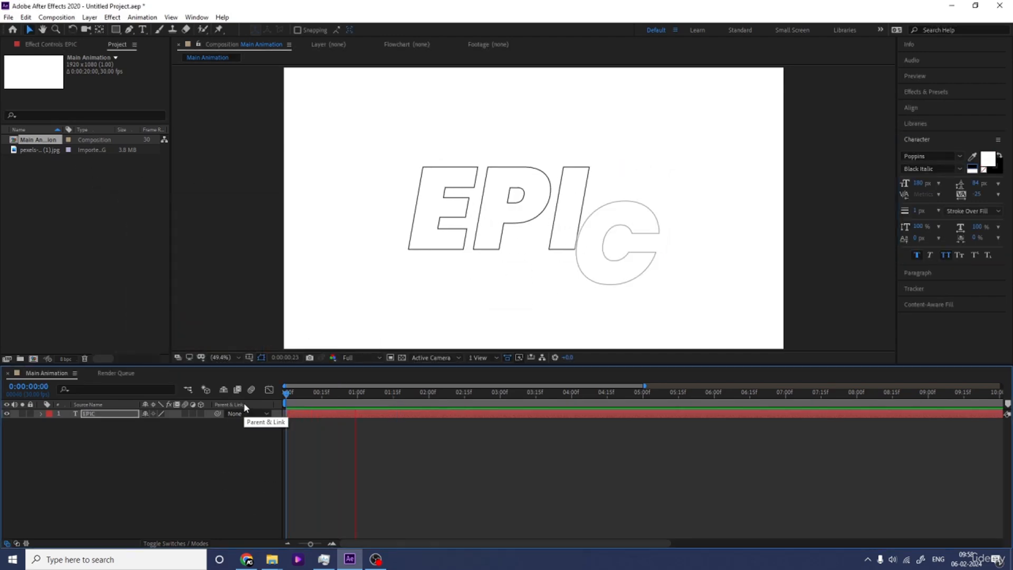
pyautogui.press('space')
pyautogui.click(191, 443)
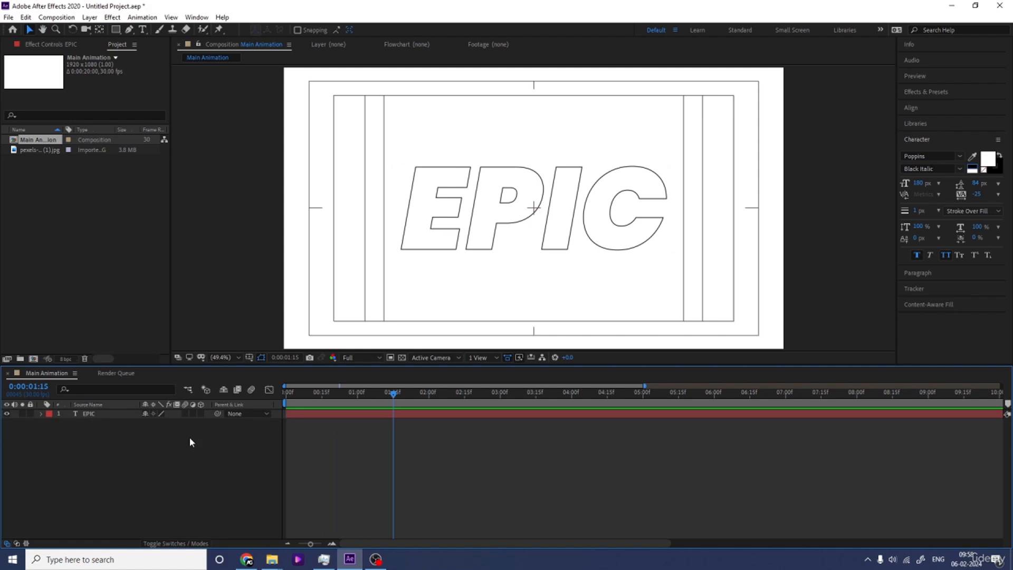
# Step: Apply the Drop Shadow effect to the EPIC text layer
pyautogui.click(103, 415)
pyautogui.click(946, 93)
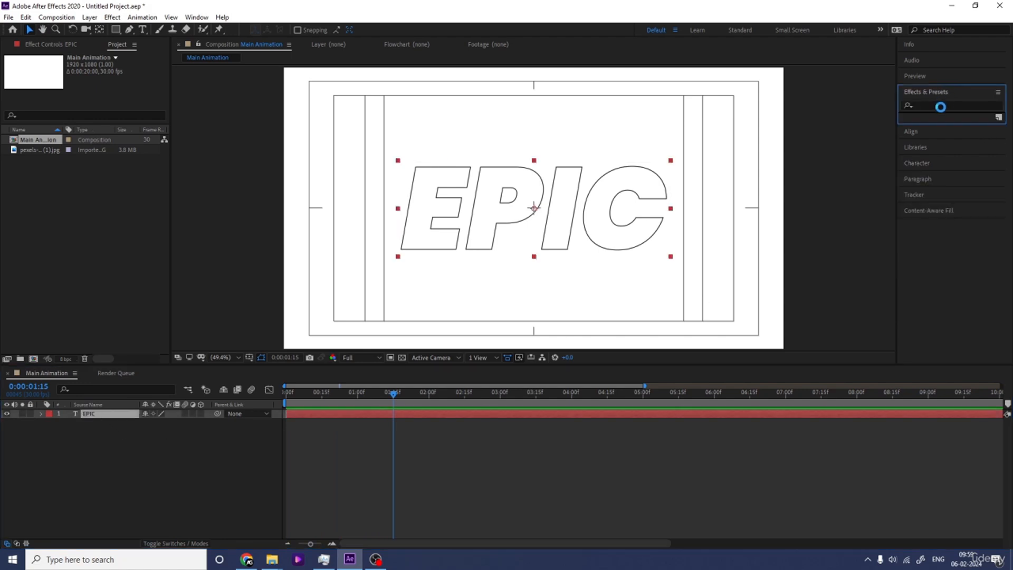
pyautogui.click(936, 107)
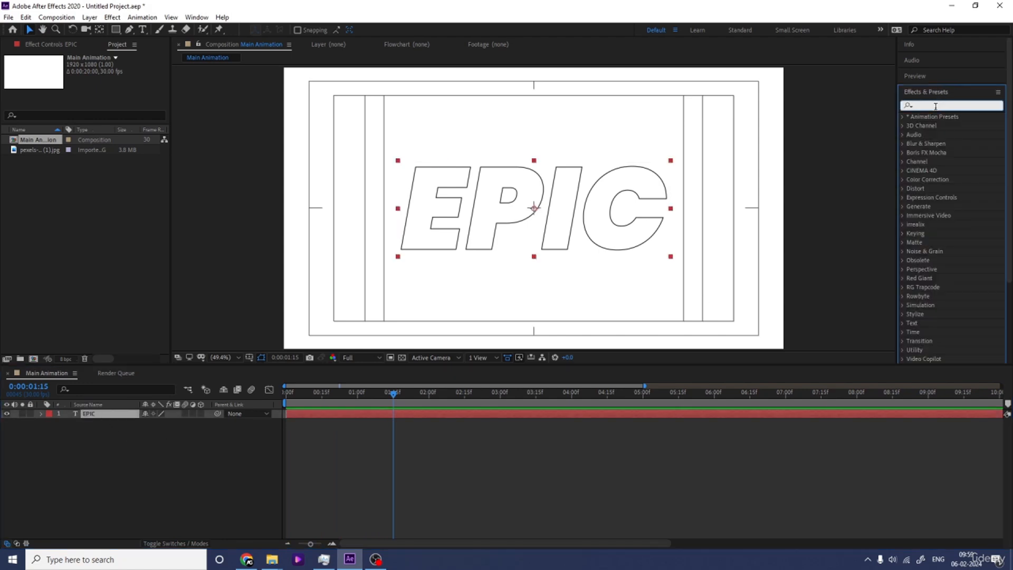
pyautogui.write('drop')
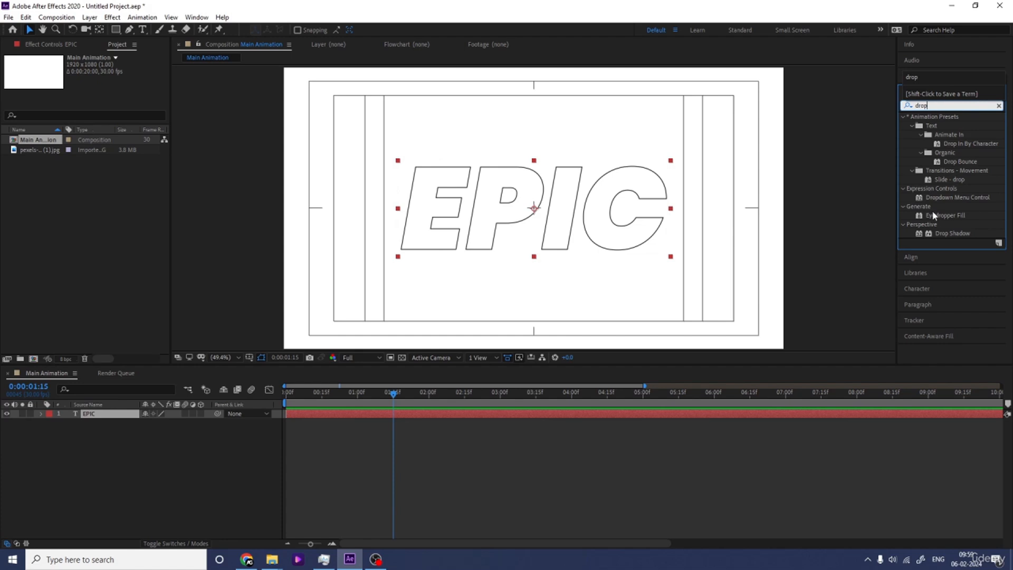
pyautogui.doubleClick(948, 234)
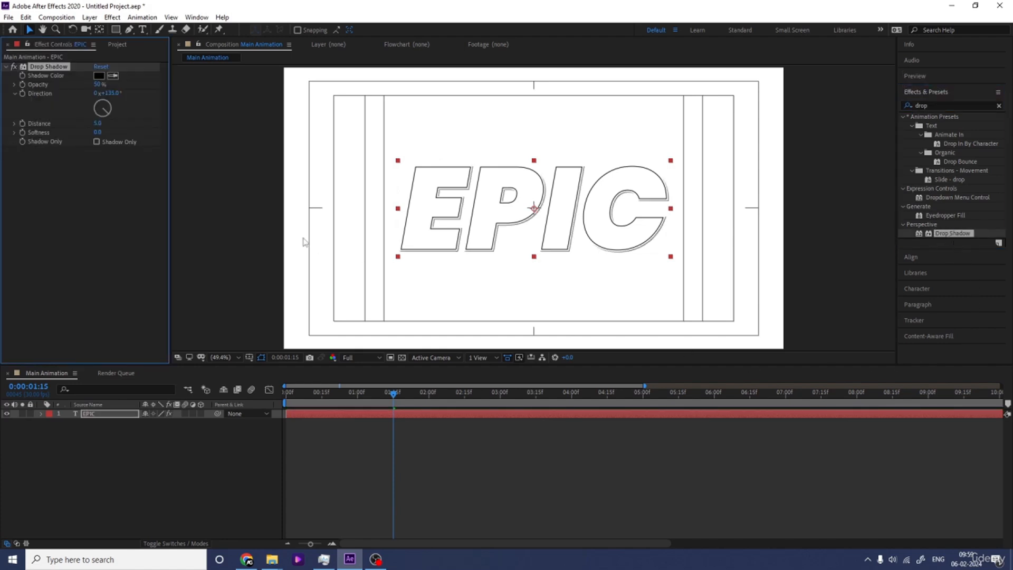
# Step: Set the drop shadow's softness on the EPIC text to 200
pyautogui.moveTo(97, 132); pyautogui.dragTo(107, 132)
pyautogui.click(100, 133)
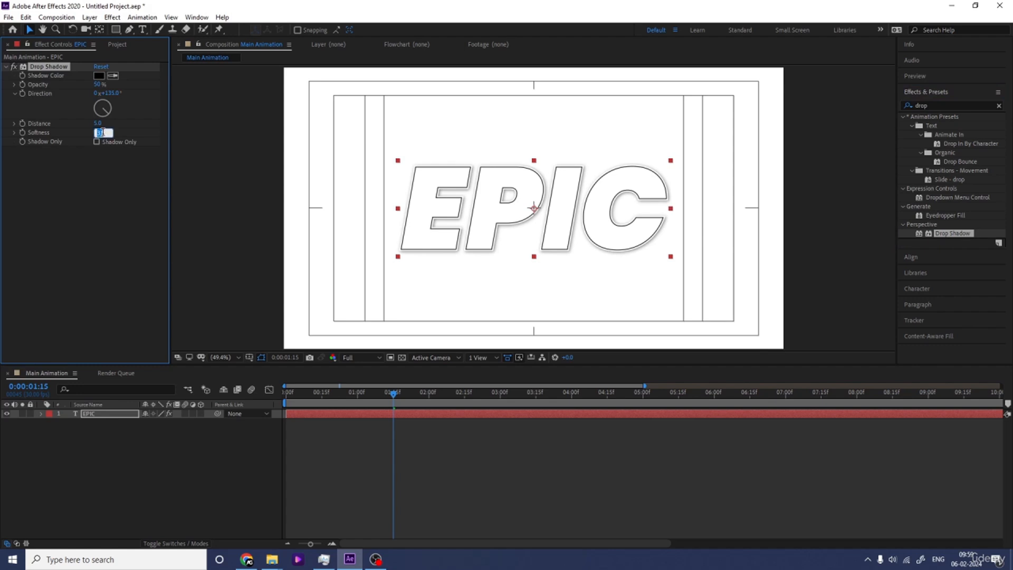
pyautogui.write('200')
pyautogui.press('Return')
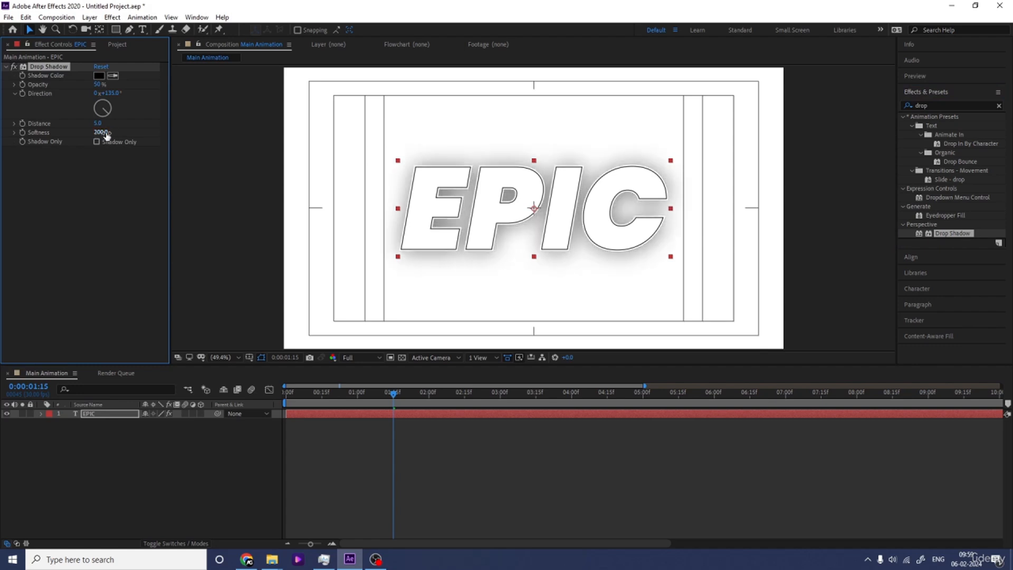
# Step: Set the drop shadow's distance to 40 and its opacity to 20%
pyautogui.click(99, 124)
pyautogui.write('20')
pyautogui.press('Return')
pyautogui.click(100, 124)
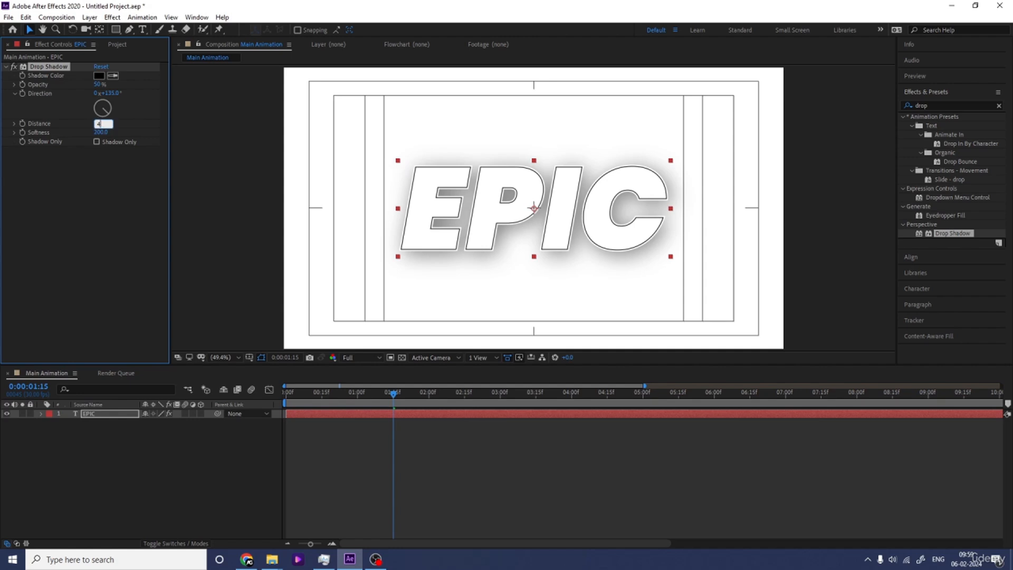
pyautogui.write('40')
pyautogui.press('Return')
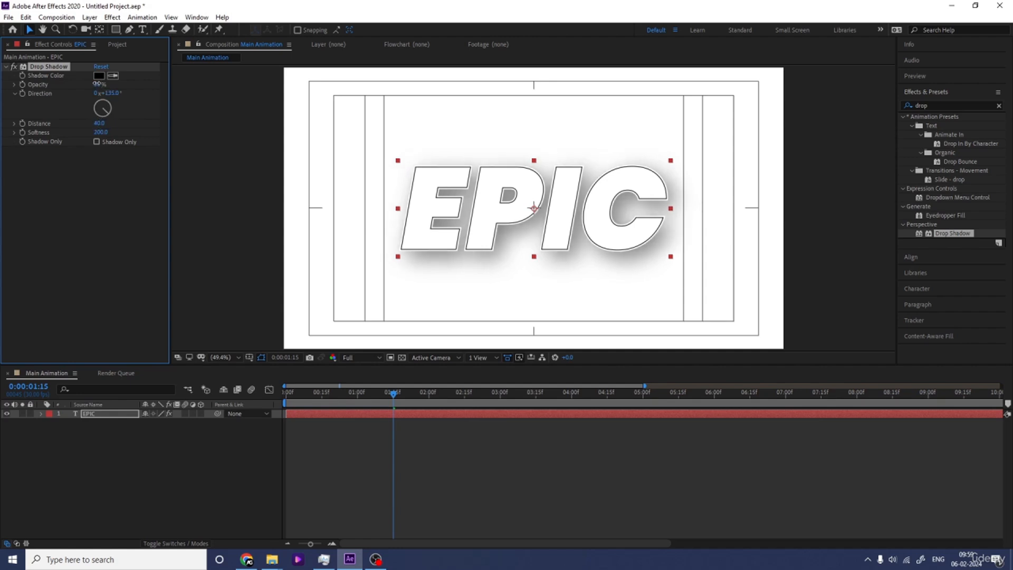
pyautogui.moveTo(97, 86); pyautogui.dragTo(95, 86)
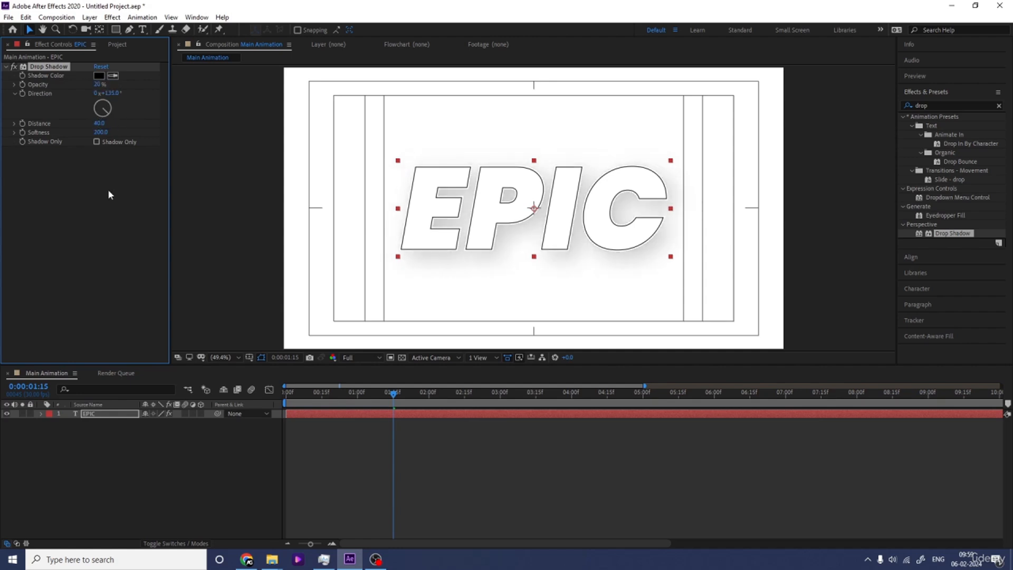
# Step: Preview the EPIC animation with its drop shadow from the first frame and select the imported landscape image in the project
pyautogui.click(96, 455)
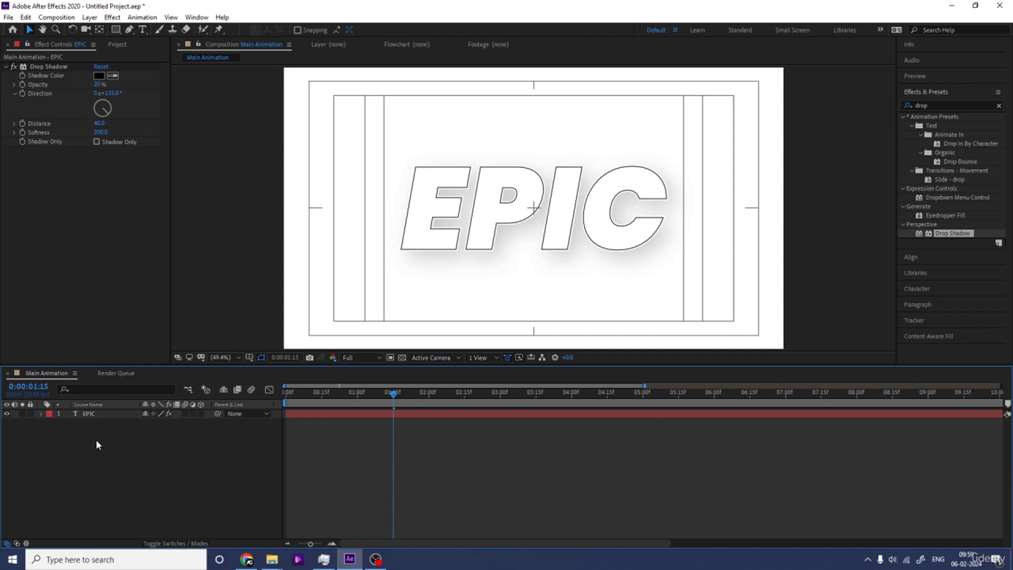
pyautogui.click(87, 414)
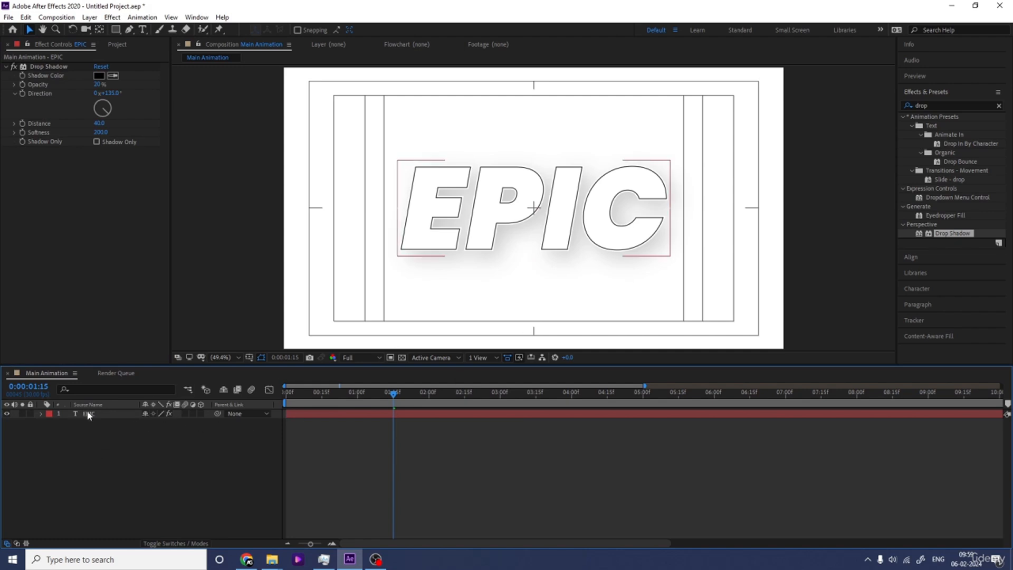
pyautogui.moveTo(296, 396); pyautogui.dragTo(232, 402)
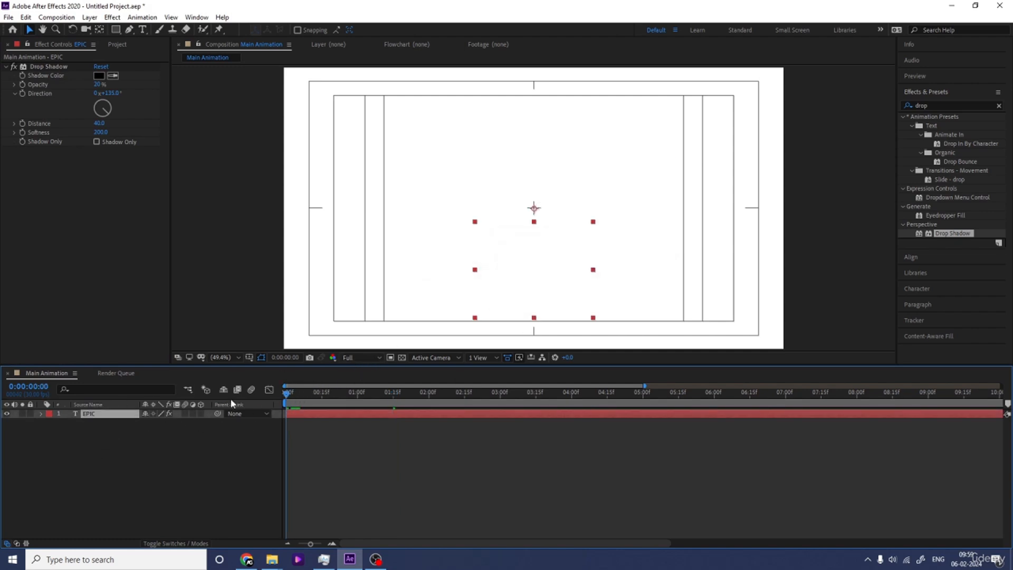
pyautogui.press('space')
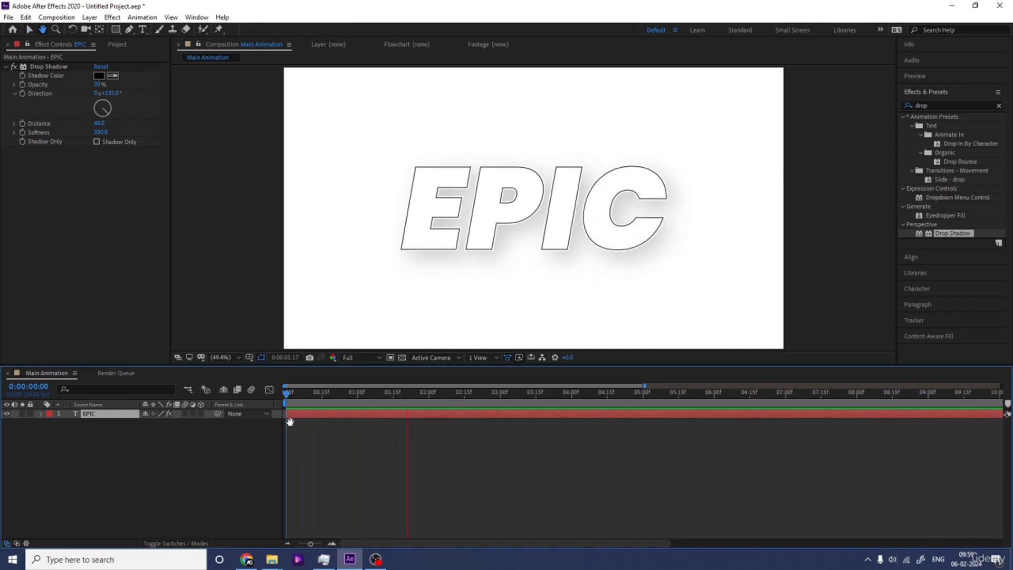
pyautogui.press('space')
pyautogui.click(189, 458)
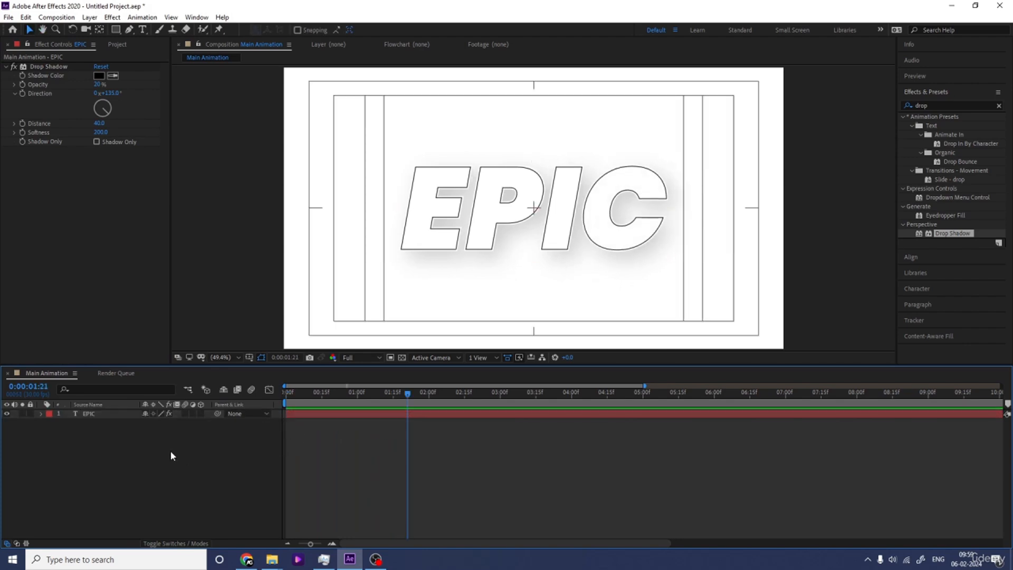
pyautogui.hotkey('ctrl', '0')
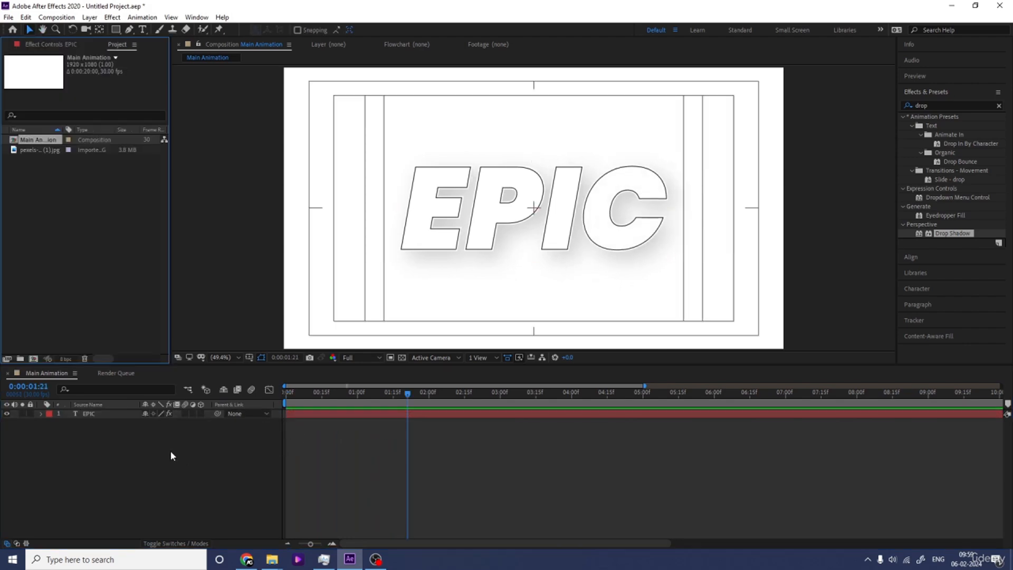
pyautogui.click(30, 150)
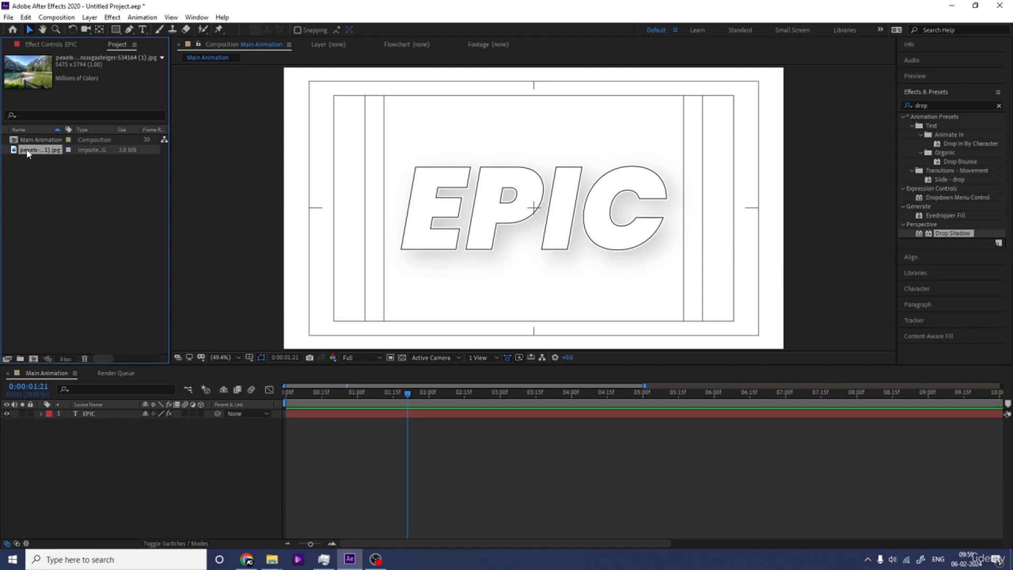
# Step: Change the EPIC text's stroke color to light blue-gray B1BDCE and preview the animation from the start
pyautogui.click(89, 415)
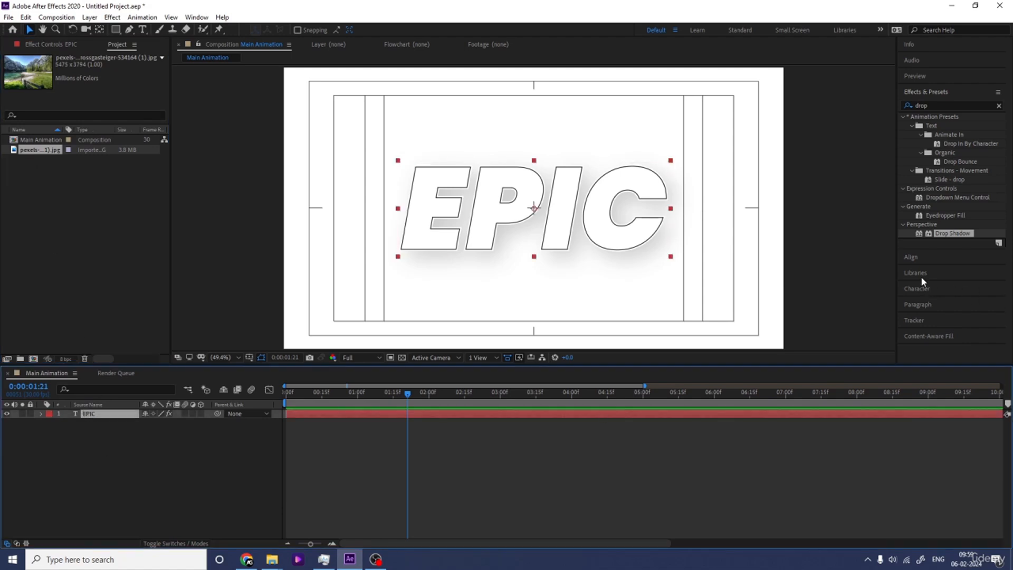
pyautogui.click(917, 290)
pyautogui.press('Num_Lock')
pyautogui.press('-')
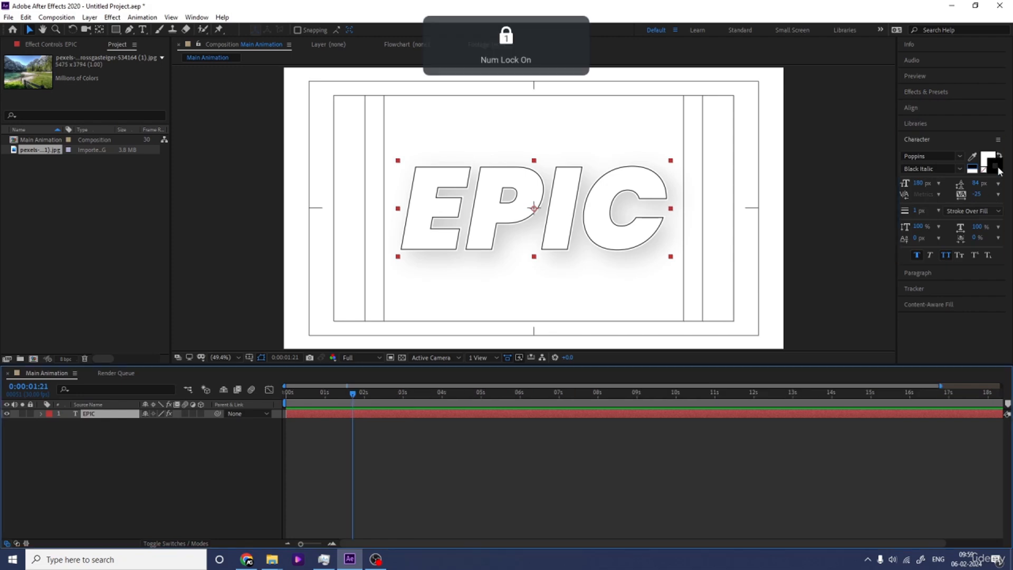
pyautogui.click(988, 159)
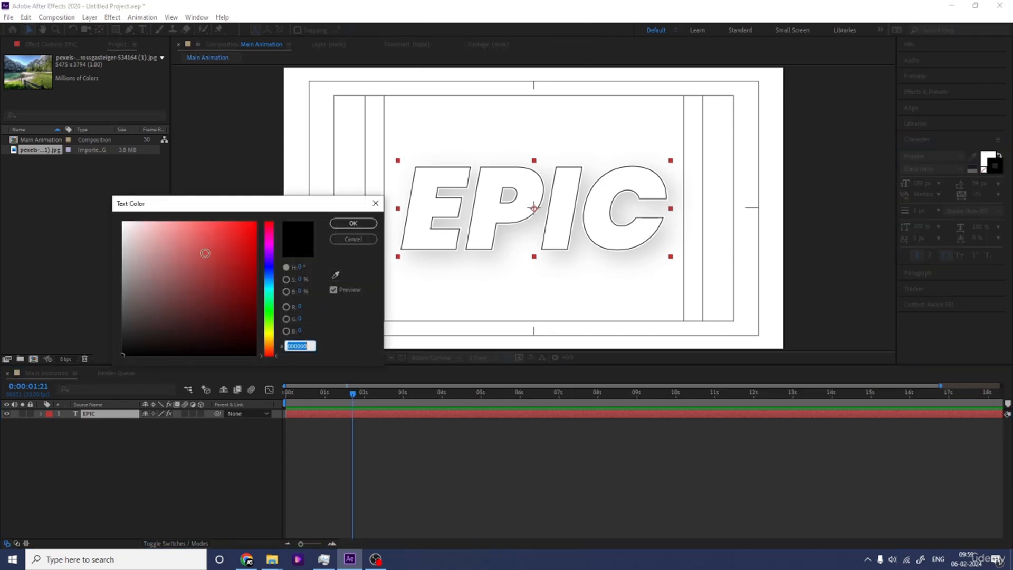
pyautogui.moveTo(139, 340); pyautogui.dragTo(124, 247)
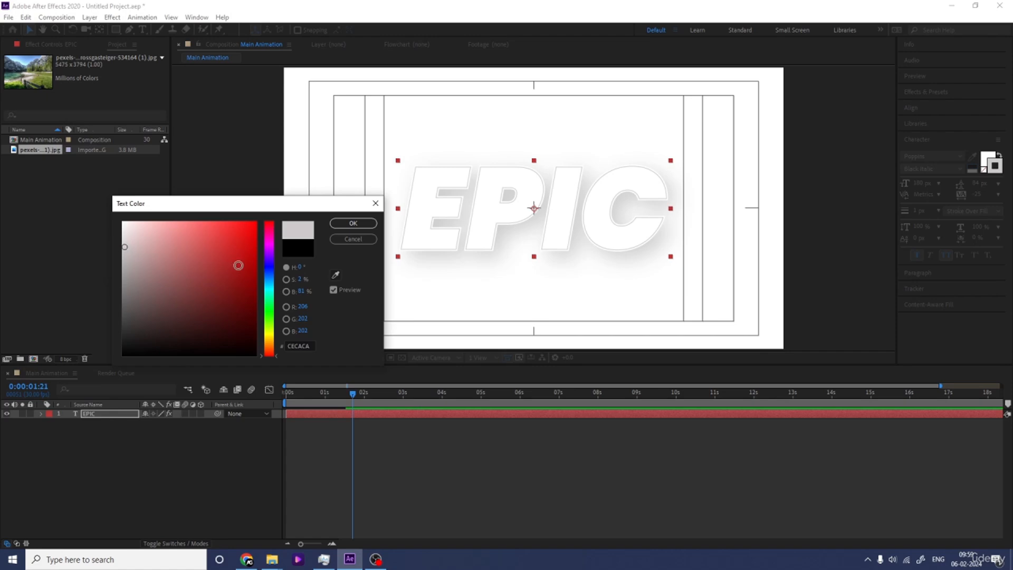
pyautogui.click(273, 276)
pyautogui.click(194, 279)
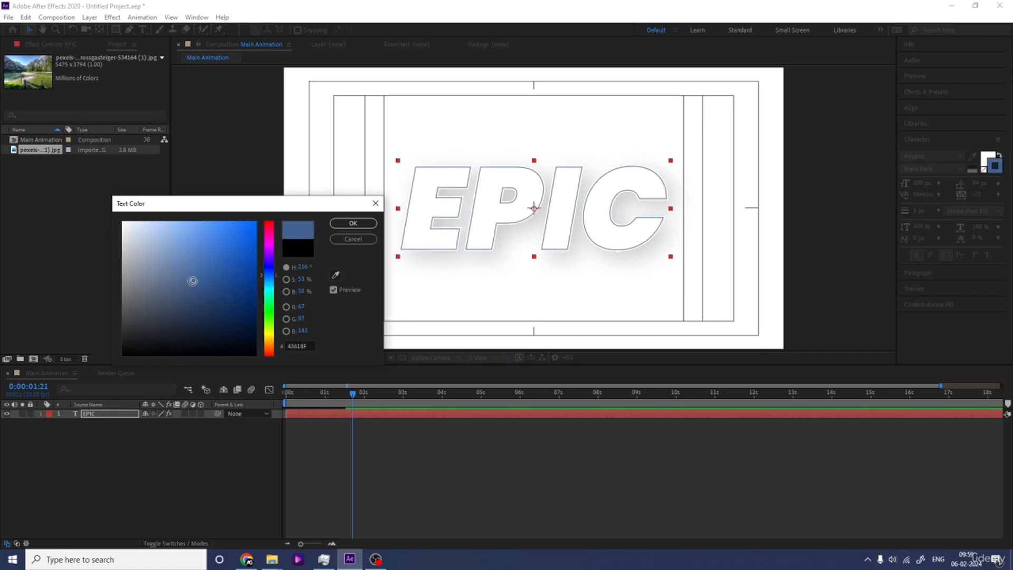
pyautogui.moveTo(193, 281); pyautogui.dragTo(140, 247)
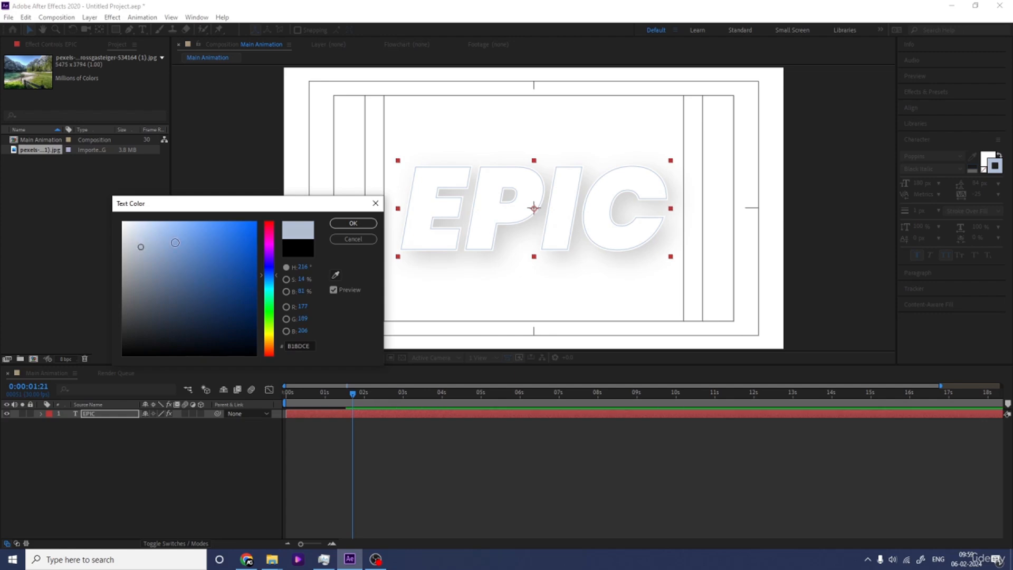
pyautogui.click(352, 223)
pyautogui.press('Home')
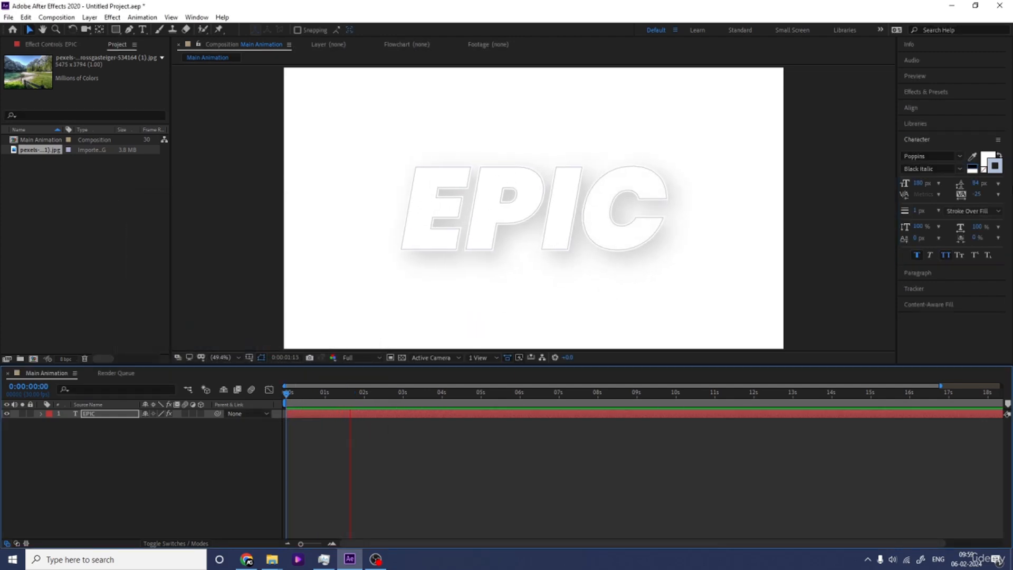
pyautogui.press('space')
# Step: Remove the stroke from the EPIC text and preview the animation from the start
pyautogui.click(984, 169)
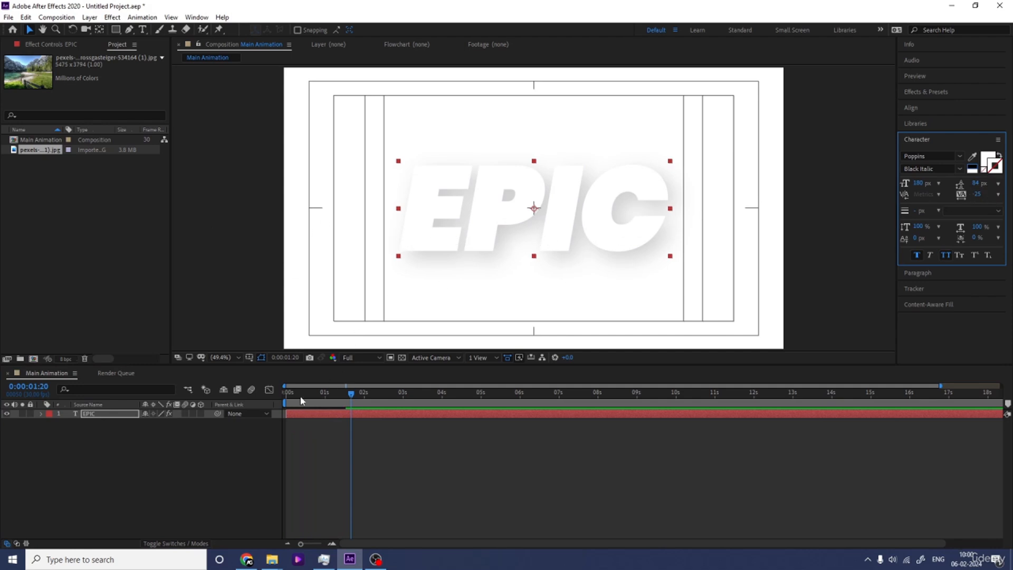
pyautogui.press('Home')
pyautogui.press('space')
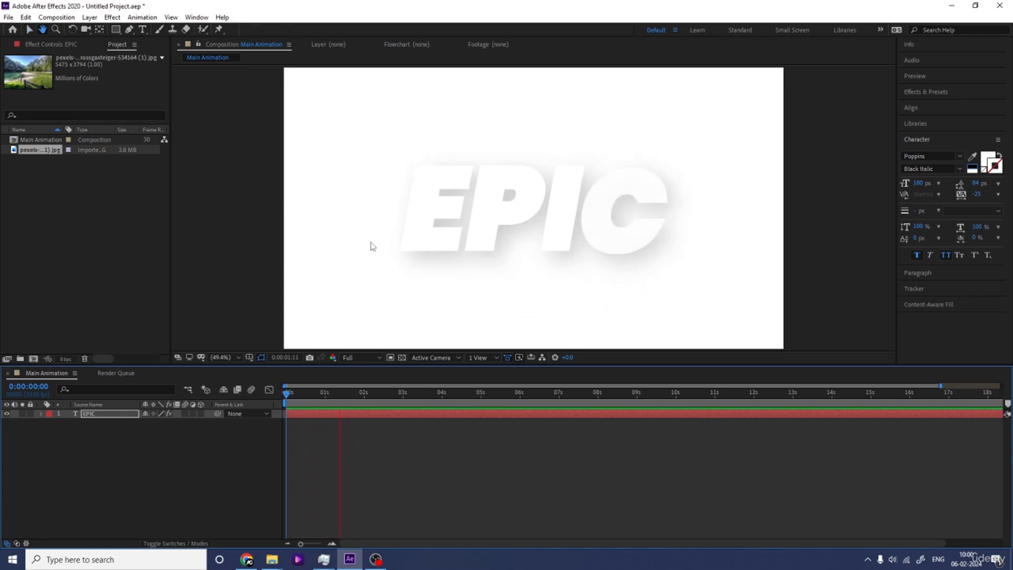
pyautogui.press('space')
# Step: Set the drop shadow's color on the EPIC text to dark blue 45587D
pyautogui.click(48, 45)
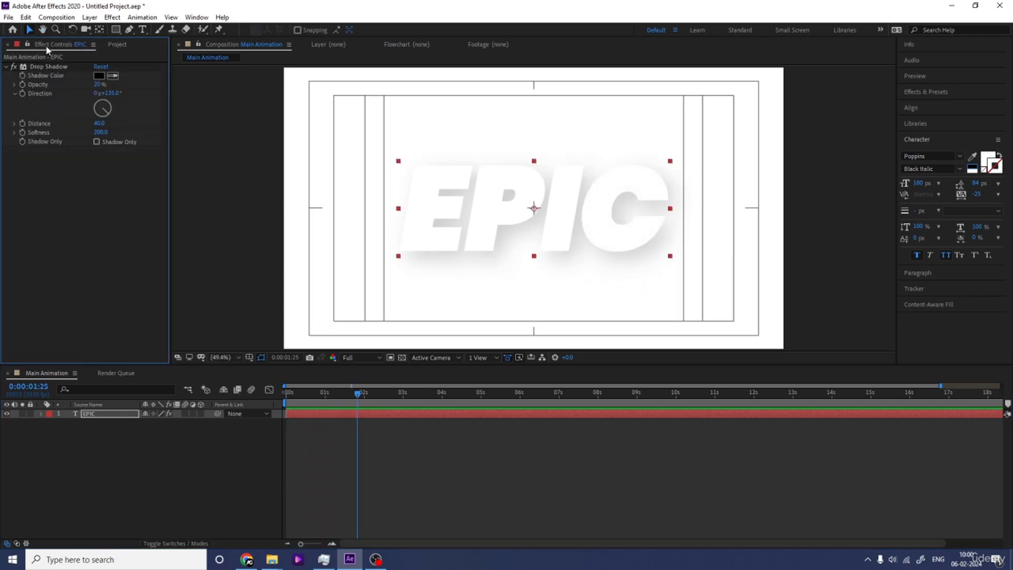
pyautogui.click(99, 77)
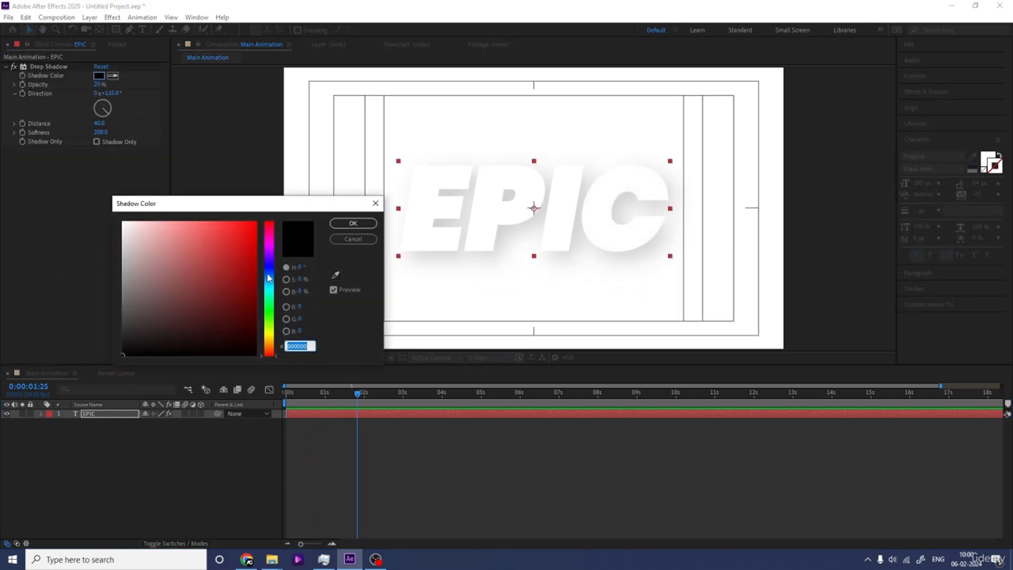
pyautogui.click(268, 275)
pyautogui.click(205, 290)
pyautogui.click(209, 275)
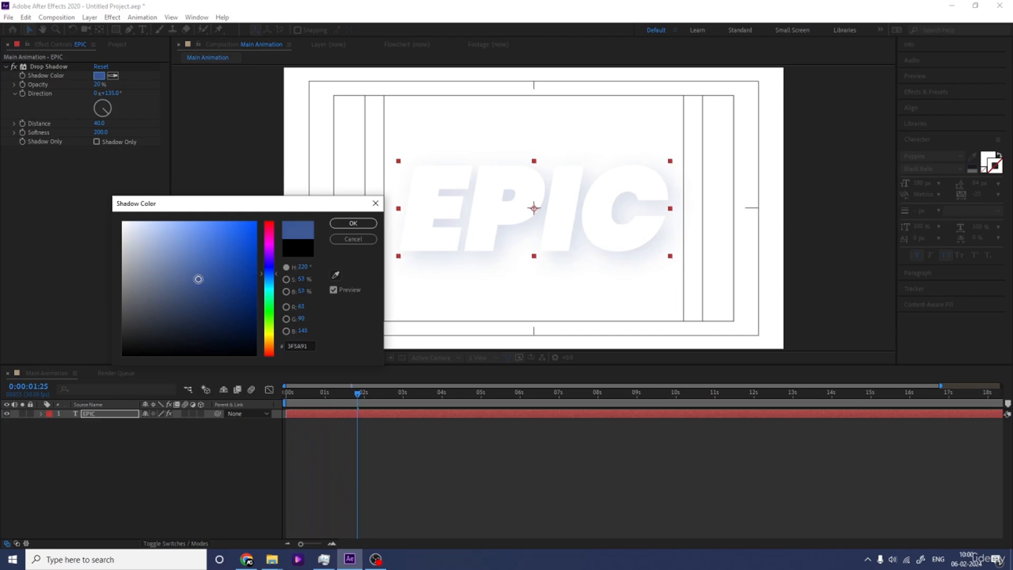
pyautogui.moveTo(199, 279); pyautogui.dragTo(182, 289)
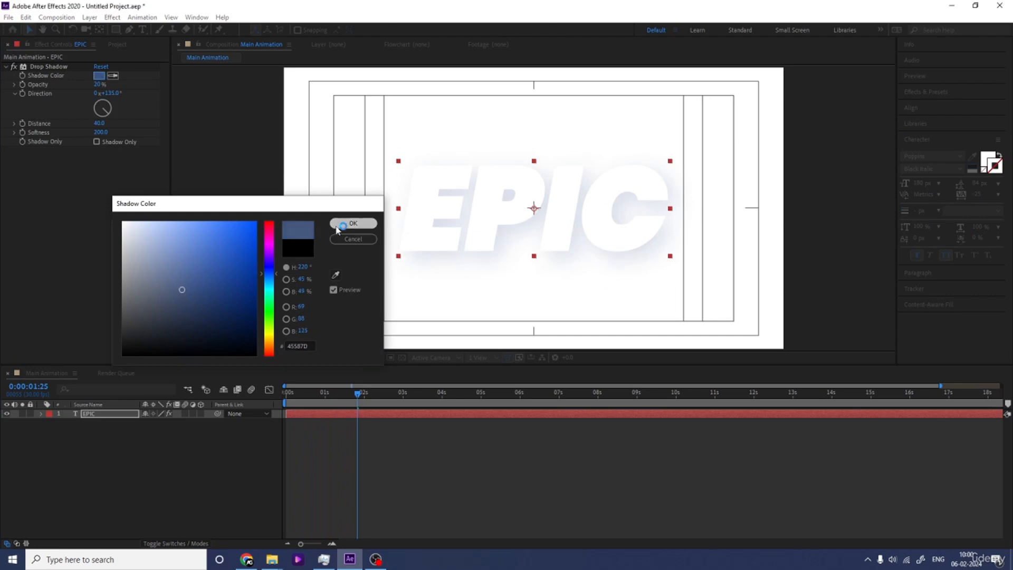
pyautogui.click(353, 224)
# Step: Preview the EPIC animation with the blue shadow from the first frame and deselect the layer
pyautogui.moveTo(305, 395); pyautogui.dragTo(285, 397)
pyautogui.press('space')
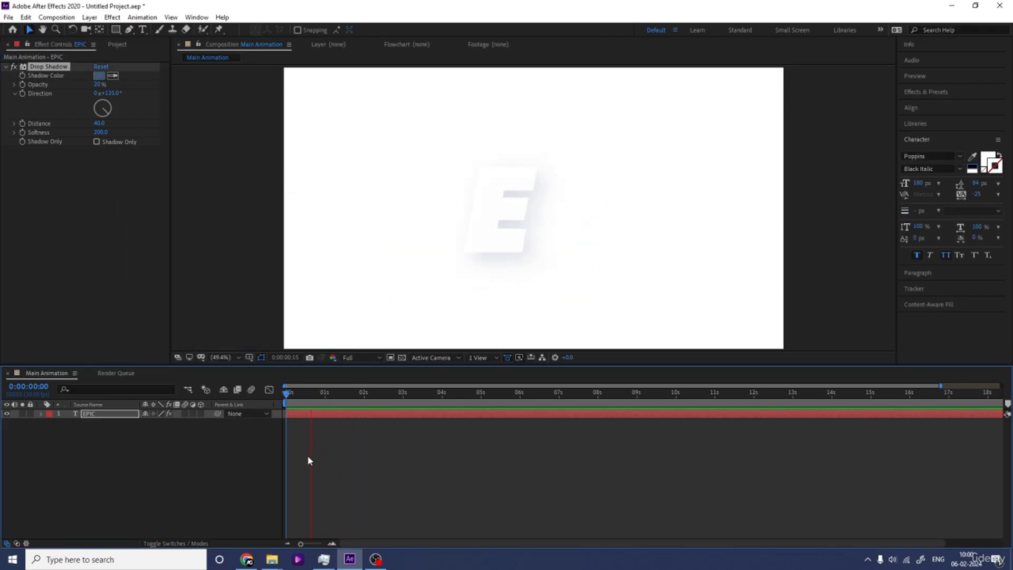
pyautogui.press('space')
pyautogui.click(130, 447)
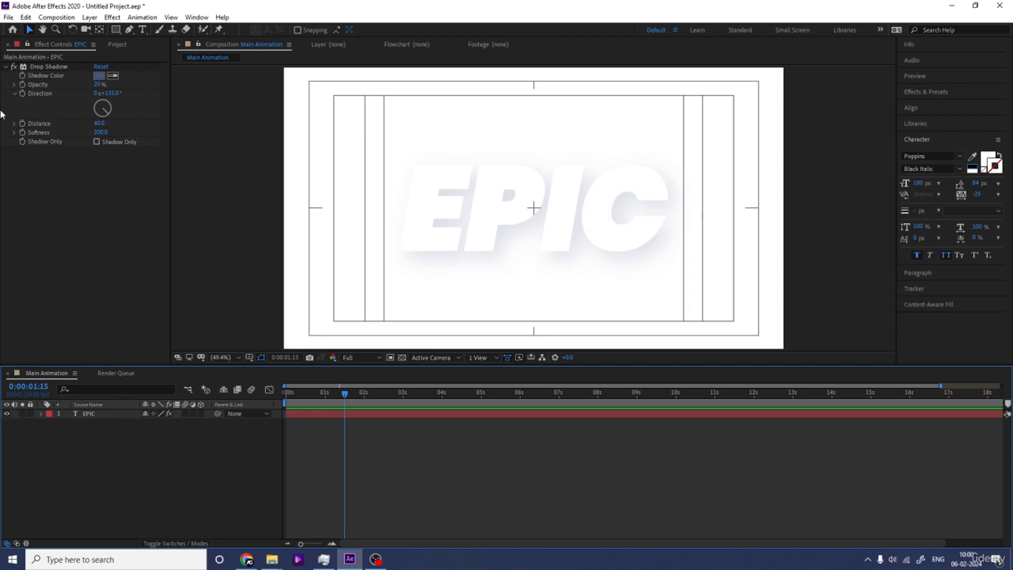
# Step: Place the imported landscape image above the EPIC layer, scaled to 37%, and move the current time to 1 second
pyautogui.hotkey('ctrl', '0')
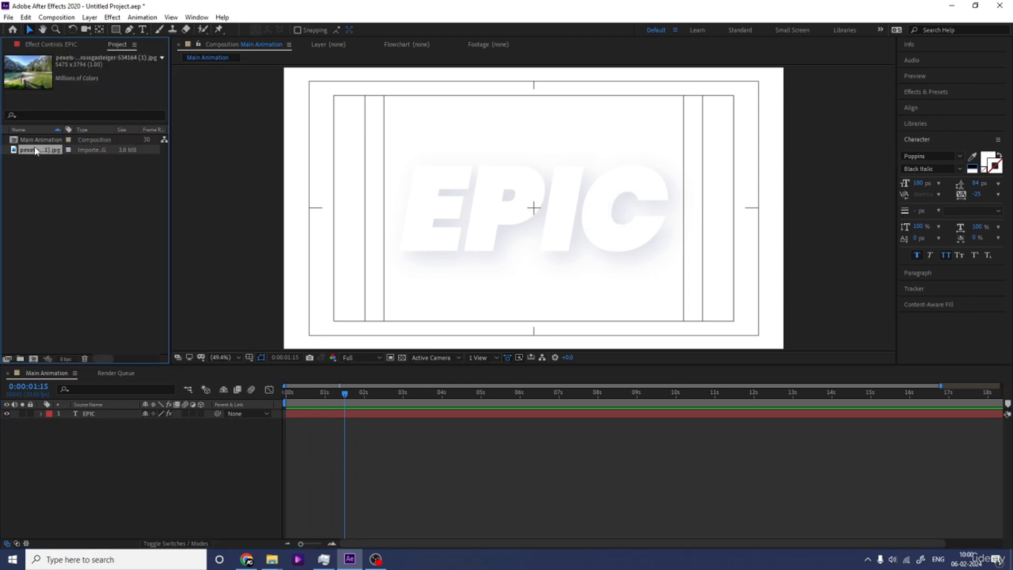
pyautogui.moveTo(43, 153); pyautogui.dragTo(103, 416)
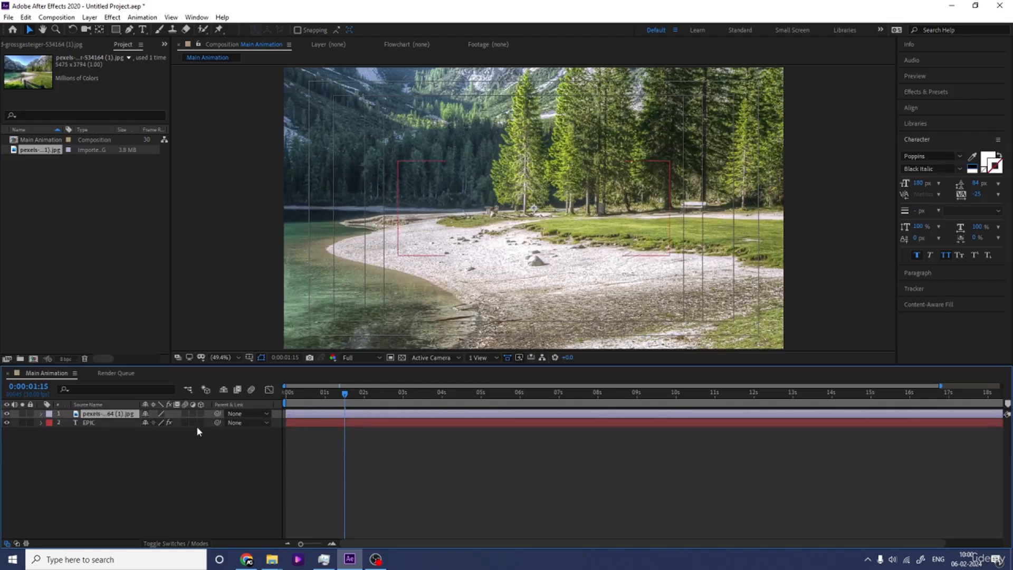
pyautogui.press('s')
pyautogui.moveTo(158, 428); pyautogui.dragTo(132, 429)
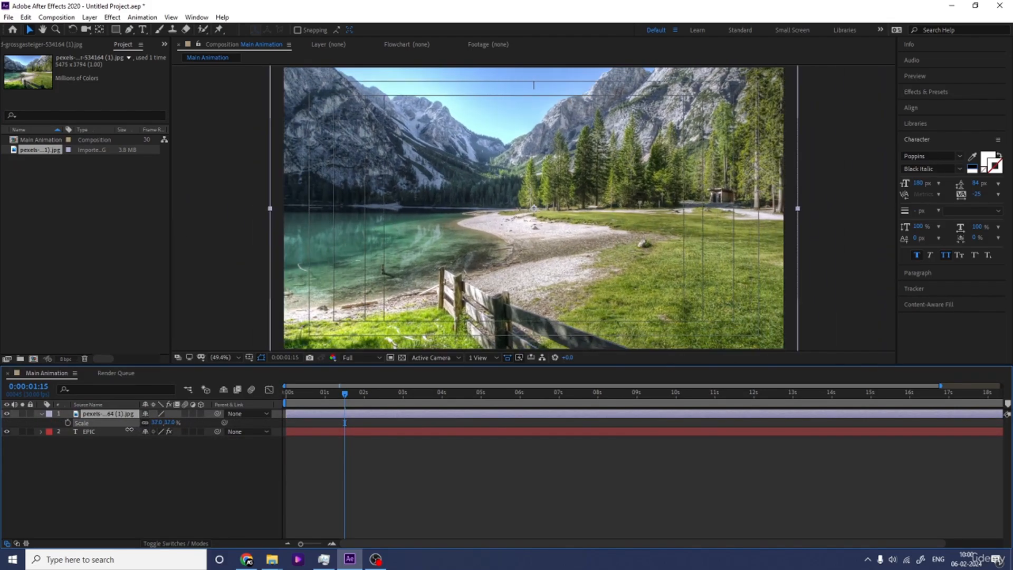
pyautogui.click(325, 395)
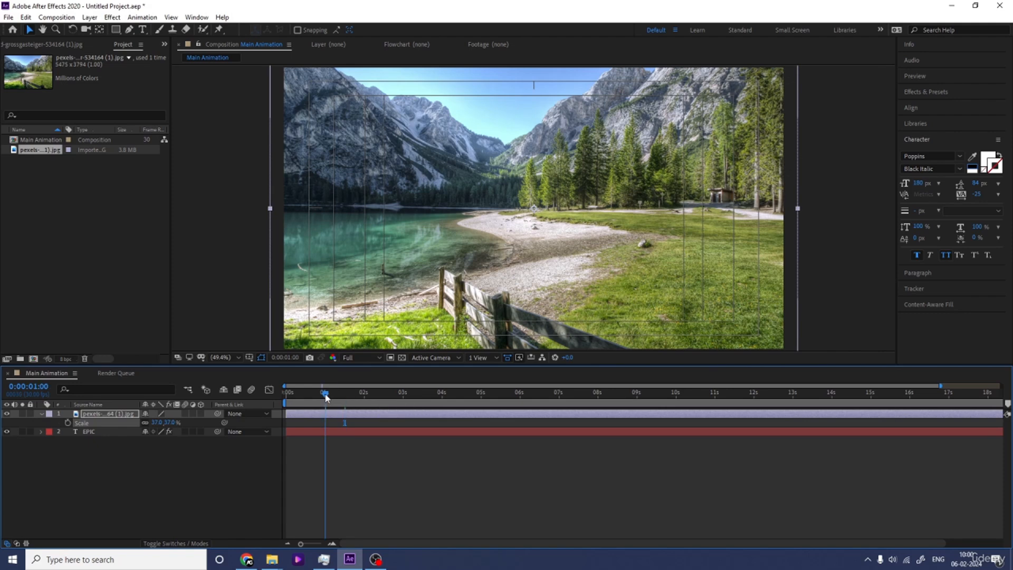
# Step: Trim the start of the landscape layer to 1 second and preview the animation from the first frame
pyautogui.hotkey('alt', '[')
pyautogui.moveTo(301, 395); pyautogui.dragTo(245, 397)
pyautogui.press('space')
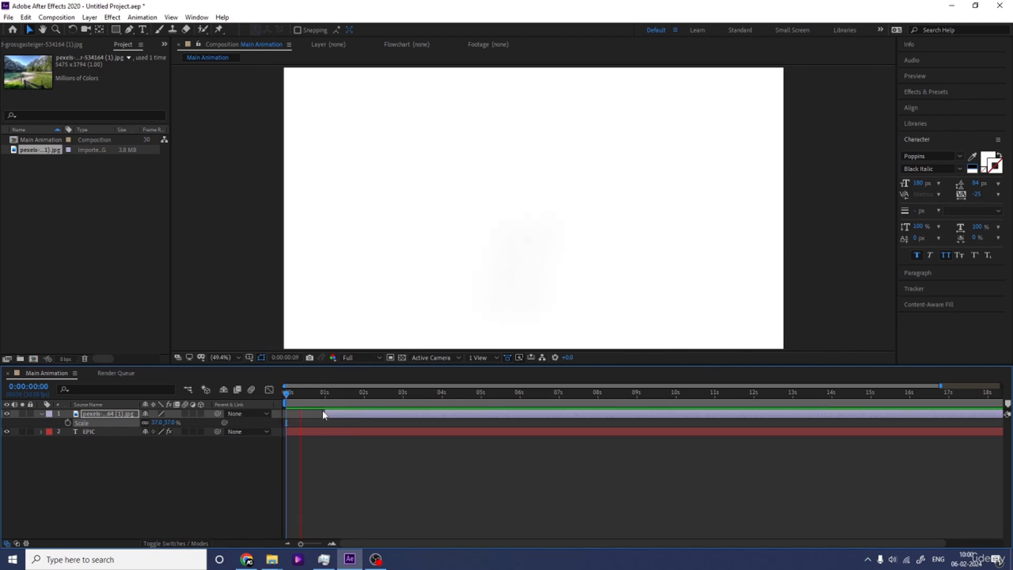
pyautogui.press('space')
# Step: Preview the EPIC text alone, shift the landscape layer to start at 0:00:01:08, and deselect it
pyautogui.moveTo(347, 416); pyautogui.dragTo(415, 415)
pyautogui.press('space')
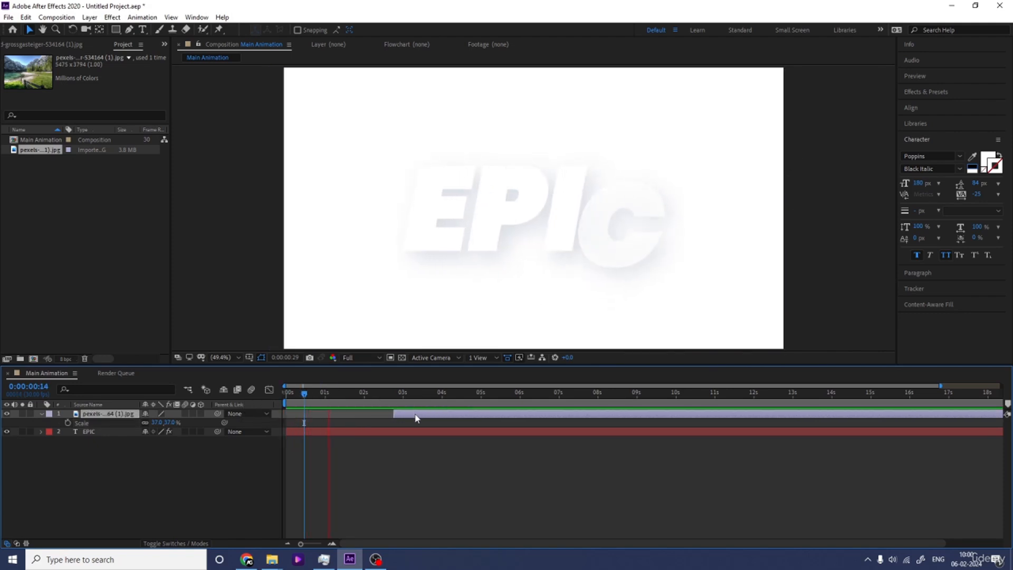
pyautogui.click(335, 396)
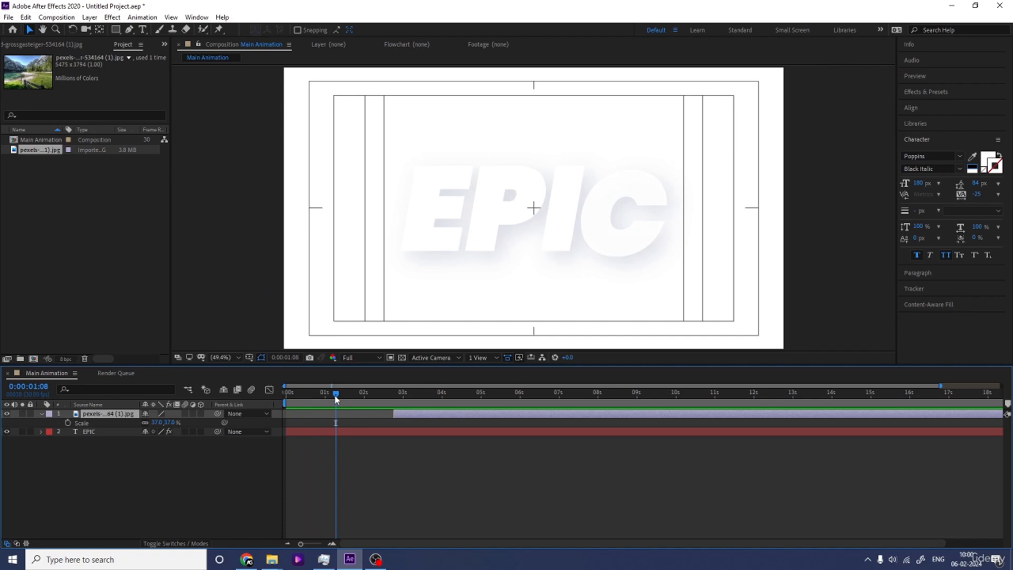
pyautogui.press('[')
pyautogui.click(198, 475)
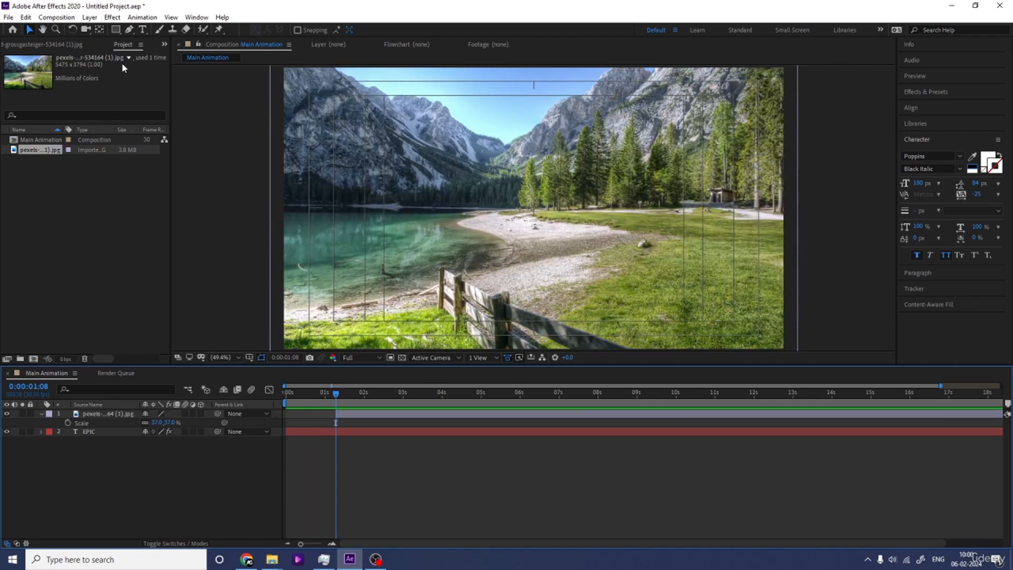
# Step: Add a white solid above the landscape layer, starting at 0:00:01:08, and set its Position to 2880, 540
pyautogui.hotkey('ctrl', 'y')
pyautogui.press('Return')
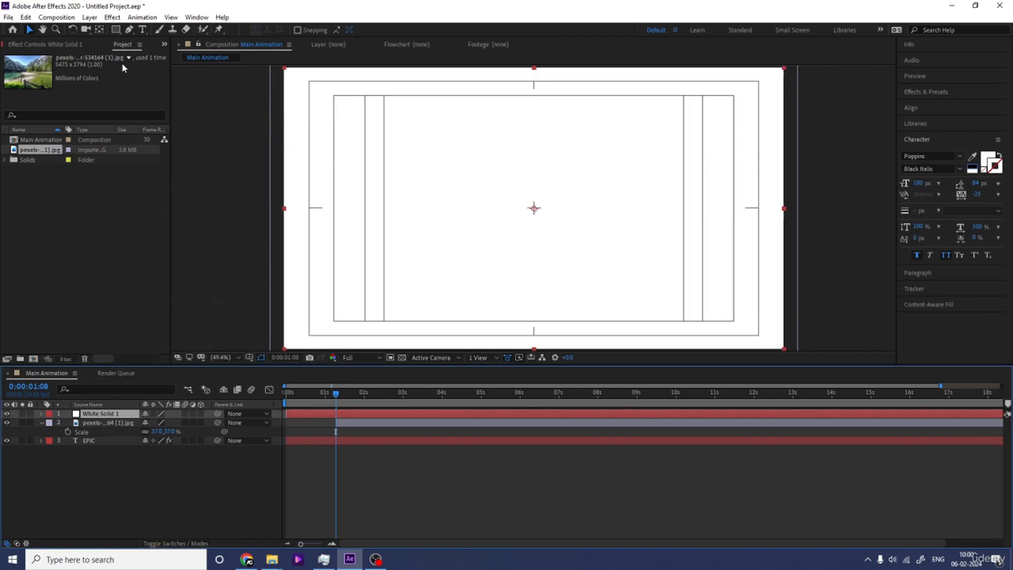
pyautogui.press('[')
pyautogui.press('p')
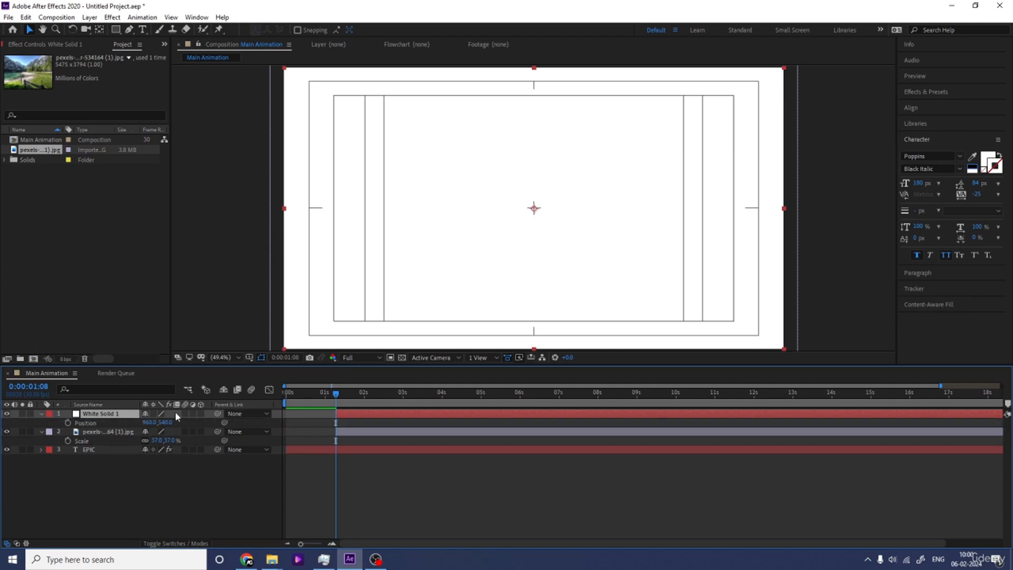
pyautogui.moveTo(151, 425); pyautogui.dragTo(842, 389)
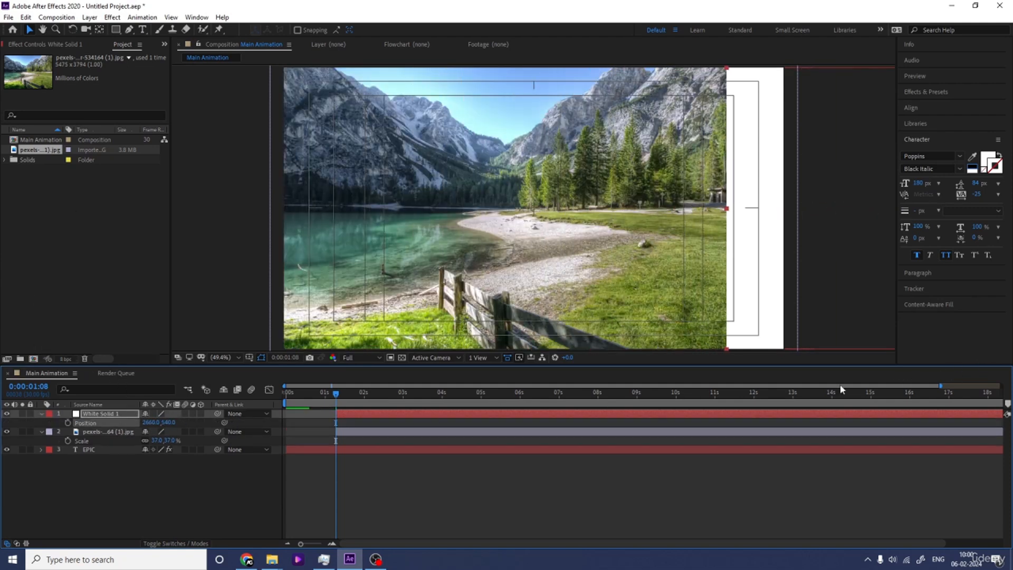
pyautogui.moveTo(167, 426); pyautogui.dragTo(260, 428)
# Step: Set the landscape layer's track matte to Alpha using the white solid, and deselect the layer
pyautogui.click(96, 432)
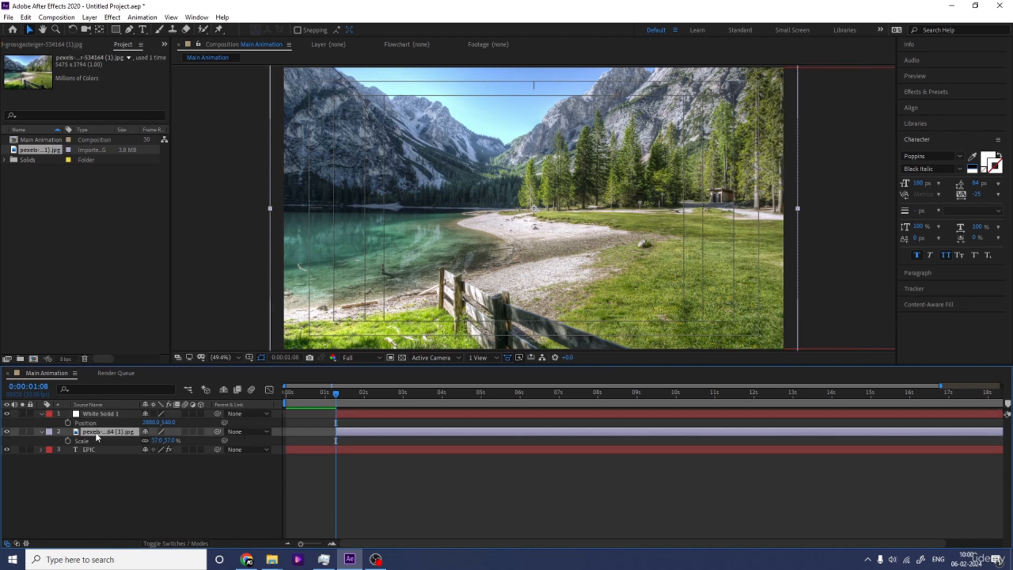
pyautogui.press('F4')
pyautogui.click(203, 432)
pyautogui.click(253, 457)
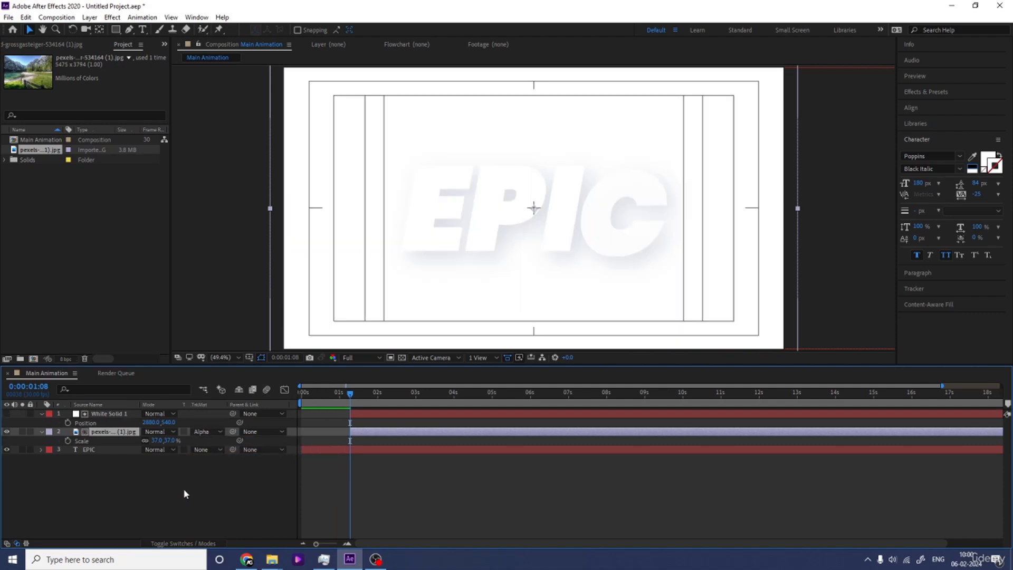
pyautogui.click(184, 489)
# Step: Keyframe the white solid's Position at 0:00:01:08 and centre the solid horizontally in the composition at 0:00:02:26
pyautogui.click(97, 415)
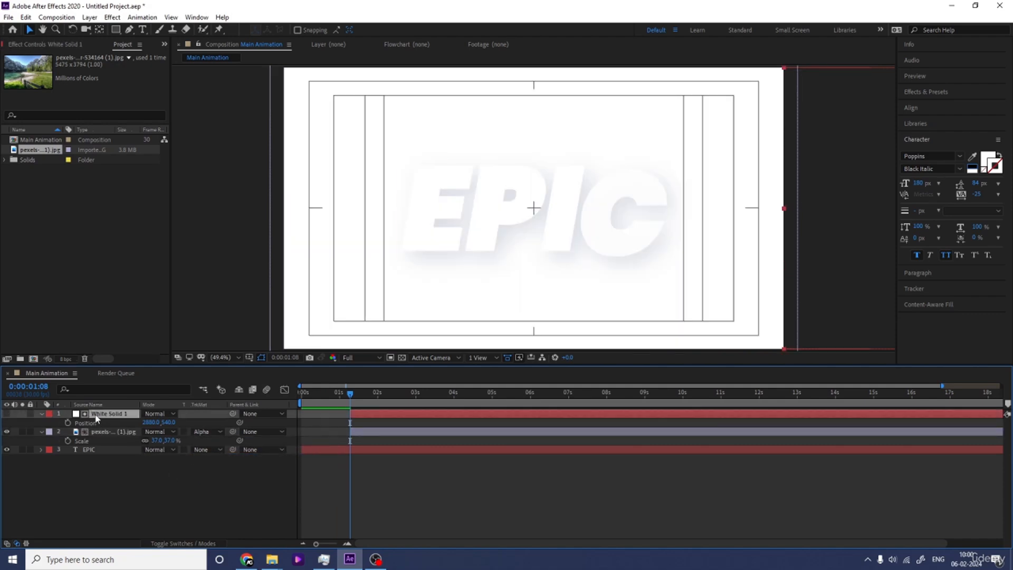
pyautogui.click(67, 423)
pyautogui.press('=')
pyautogui.moveTo(457, 396); pyautogui.dragTo(472, 395)
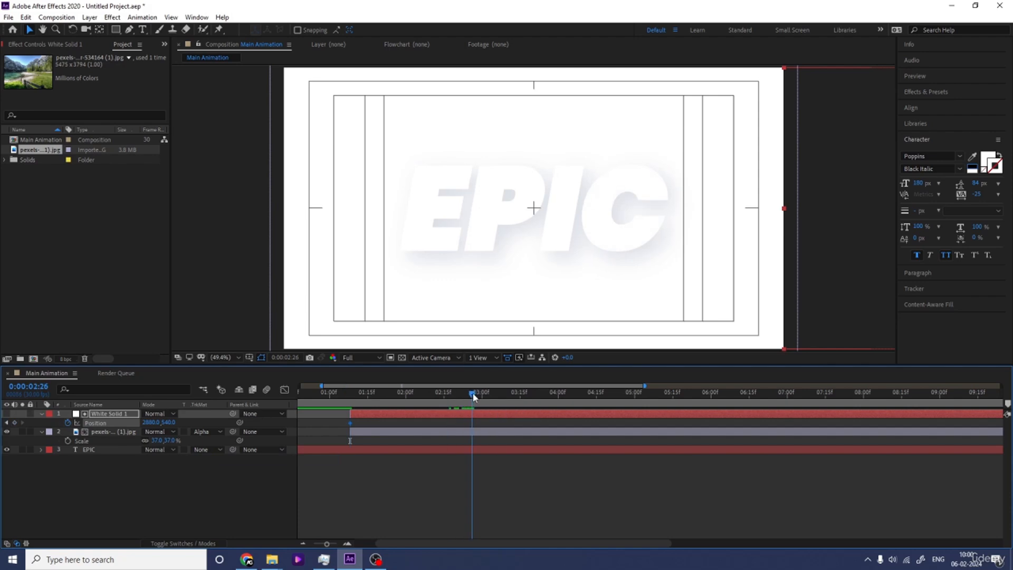
pyautogui.click(920, 109)
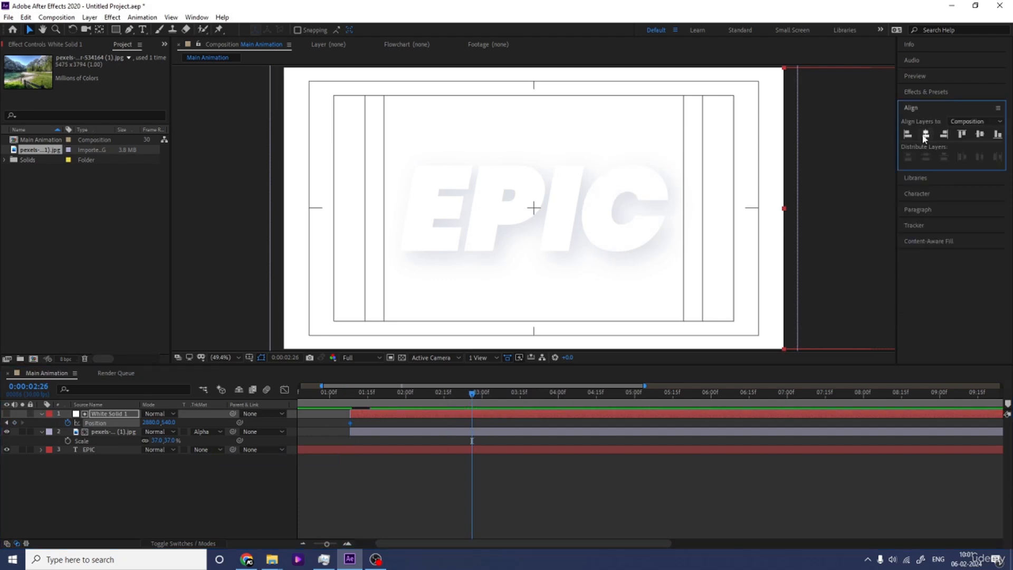
pyautogui.click(925, 135)
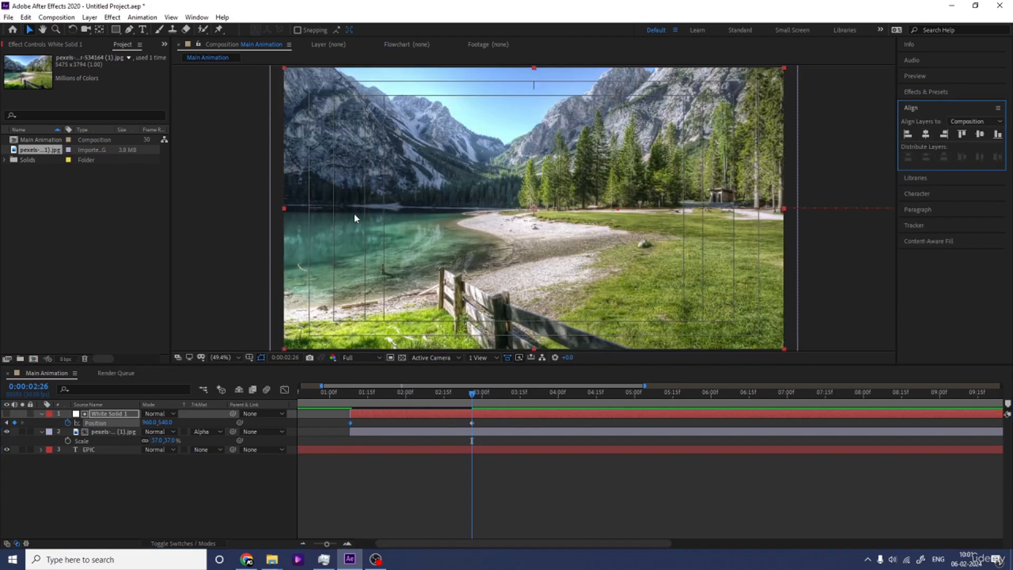
# Step: Preview the landscape wiping in over the EPIC text from just before the solid's first keyframe
pyautogui.click(340, 396)
pyautogui.press('space')
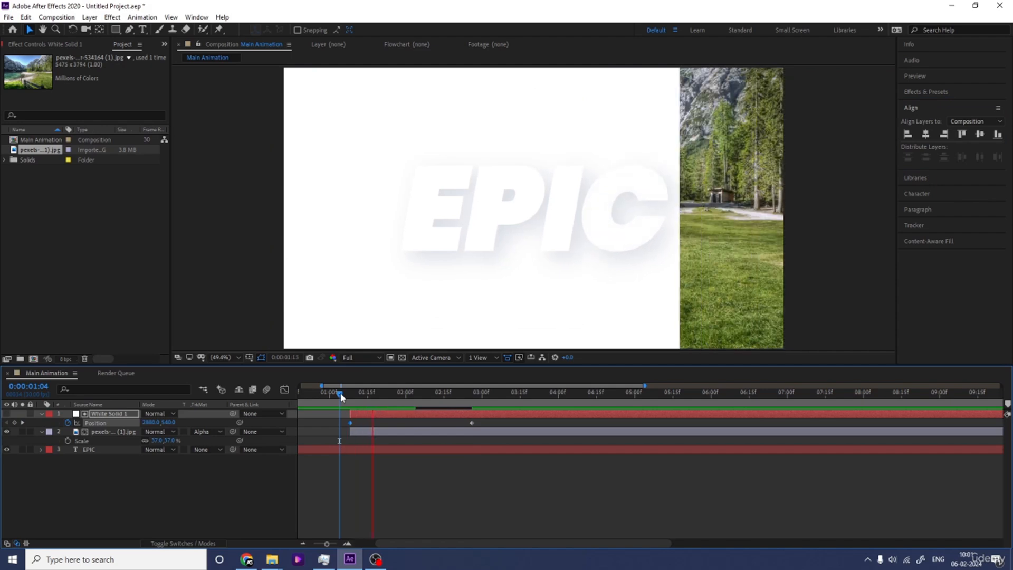
pyautogui.press('space')
pyautogui.press('space')
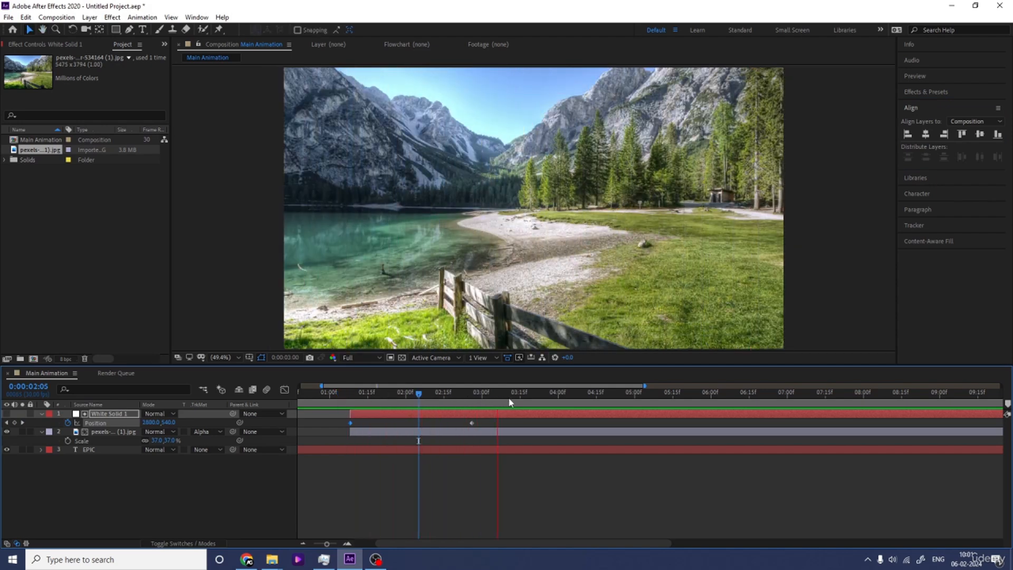
pyautogui.press('space')
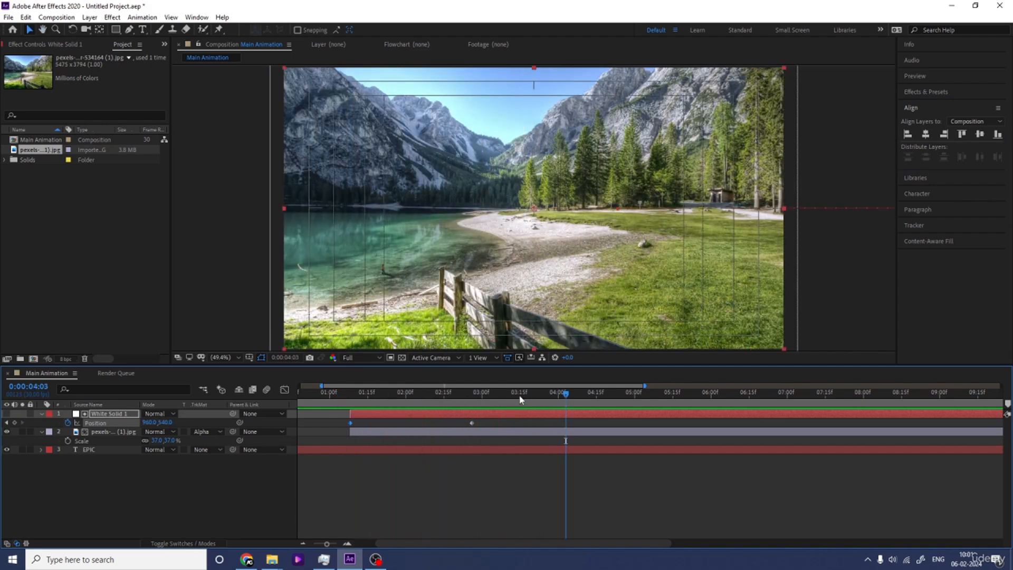
# Step: Add a hold Position keyframe for the centred solid shortly after 3 seconds and move it off the composition's left edge at 0:00:05:00
pyautogui.moveTo(520, 396); pyautogui.dragTo(507, 399)
pyautogui.moveTo(629, 397); pyautogui.dragTo(634, 398)
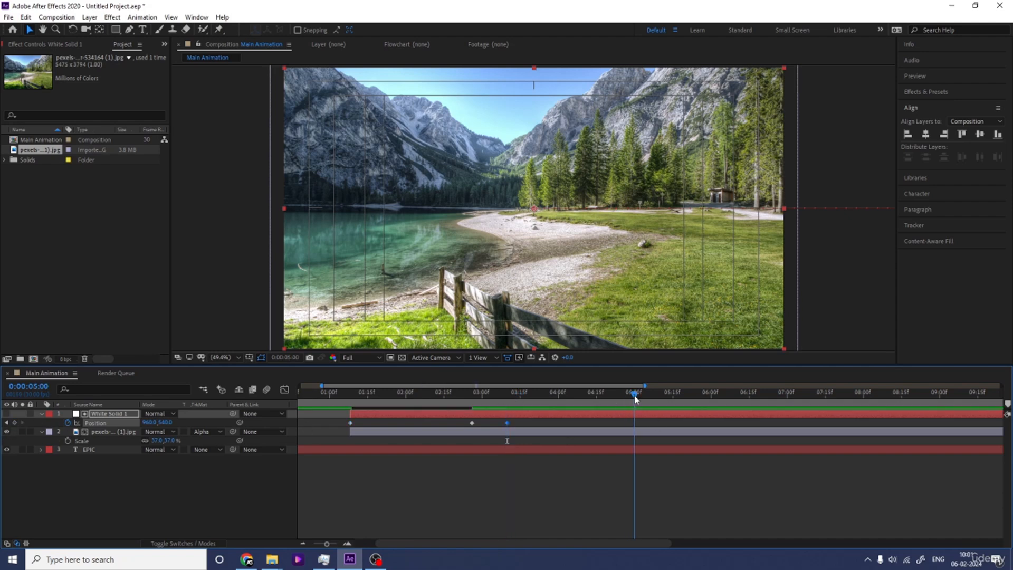
pyautogui.moveTo(782, 210); pyautogui.dragTo(190, 199)
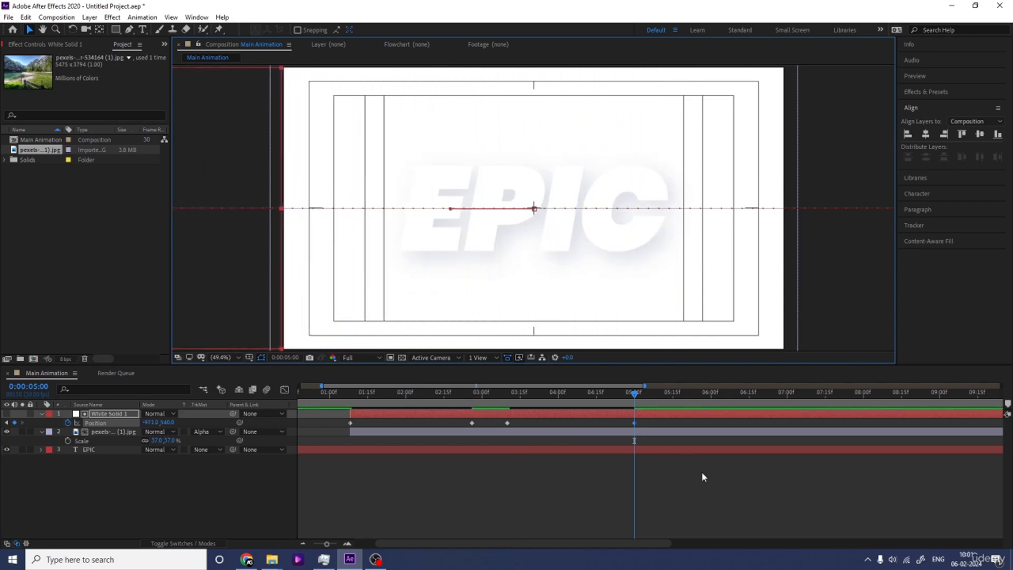
# Step: Ease all of the solid's Position keyframes, reshape their speed curves into two sharp peaks, and preview the wipes
pyautogui.moveTo(707, 496); pyautogui.dragTo(336, 364)
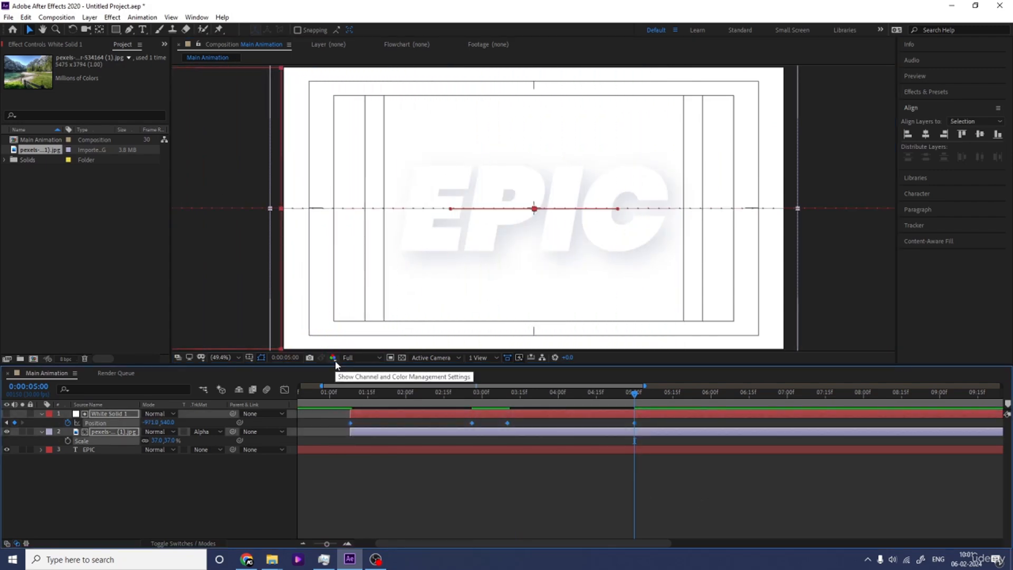
pyautogui.click(285, 389)
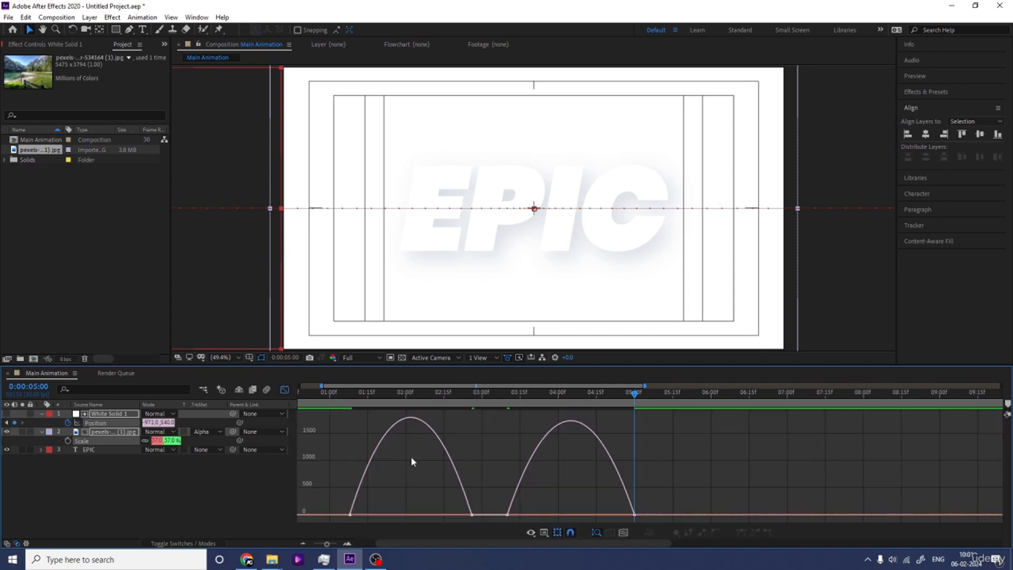
pyautogui.moveTo(678, 475); pyautogui.dragTo(582, 512)
pyautogui.moveTo(369, 516); pyautogui.dragTo(392, 514)
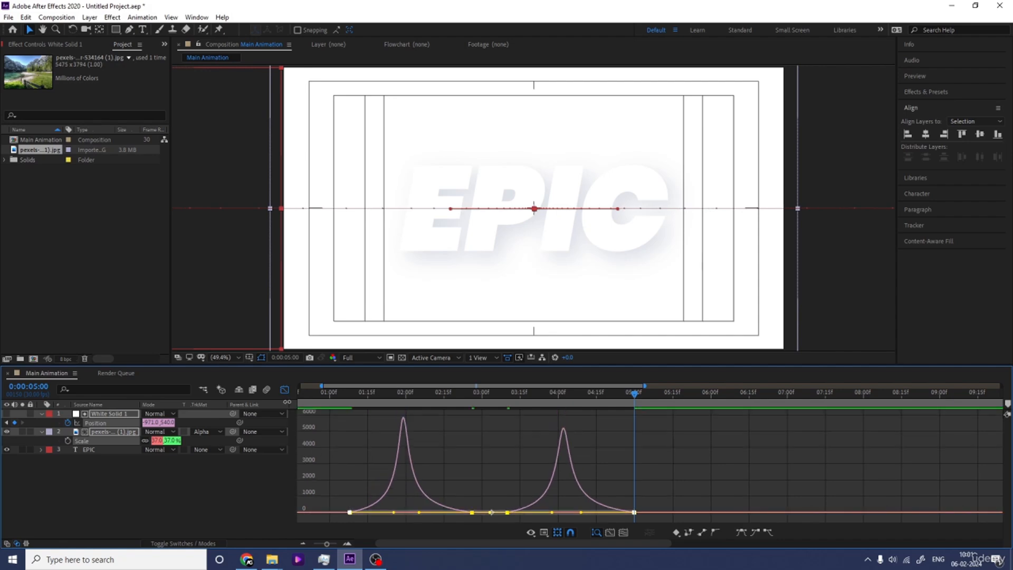
pyautogui.click(286, 390)
pyautogui.click(337, 393)
pyautogui.press('space')
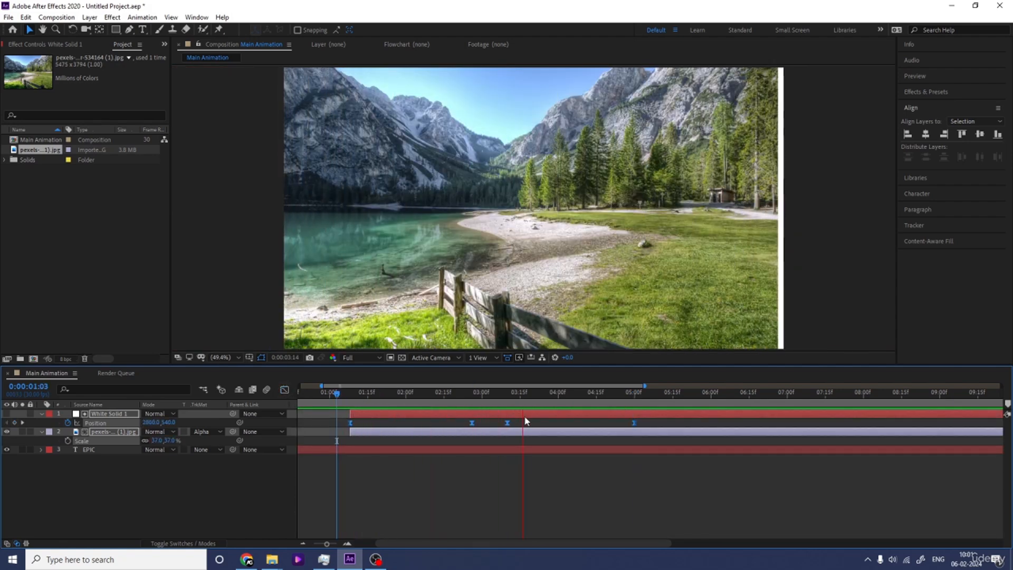
pyautogui.press('space')
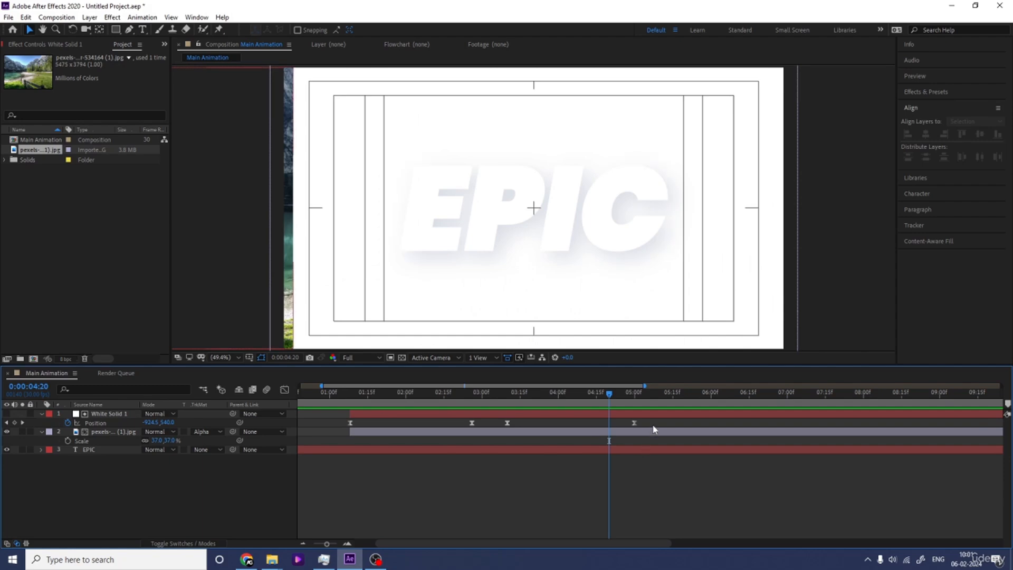
# Step: Shift the solid's last two Position keyframes about 9 frames earlier and preview the faster wipe-out
pyautogui.moveTo(654, 423); pyautogui.dragTo(485, 424)
pyautogui.click(344, 393)
pyautogui.press('space')
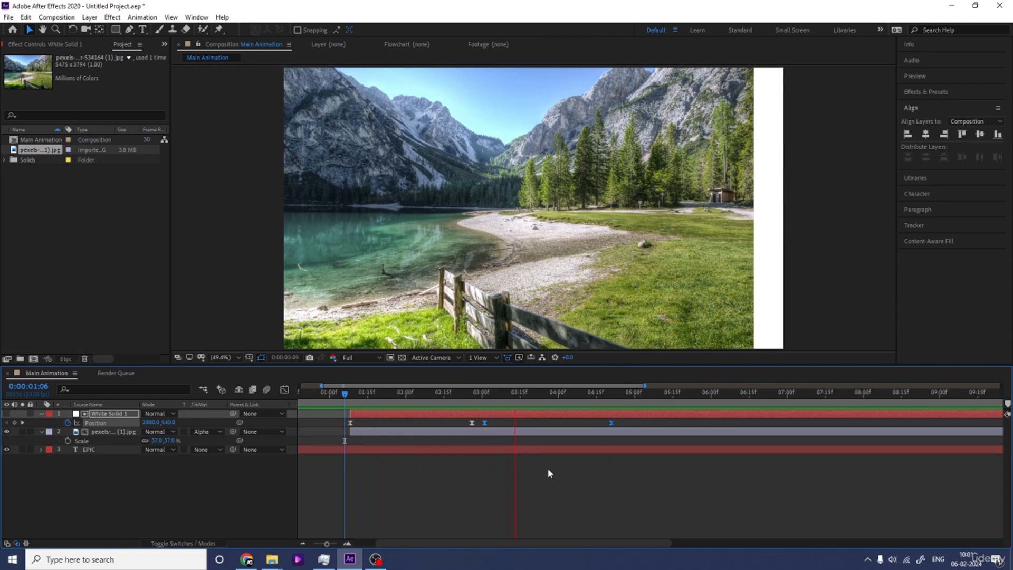
pyautogui.press('space')
pyautogui.click(564, 487)
# Step: Duplicate the landscape layer and place the copy directly above the EPIC text layer
pyautogui.scroll(-3, 564, 487)
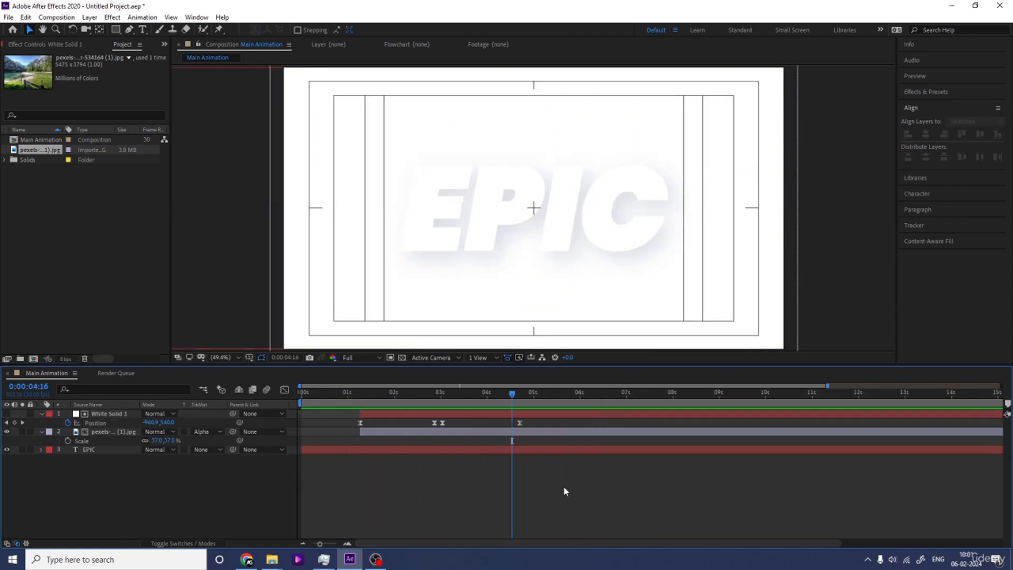
pyautogui.click(116, 433)
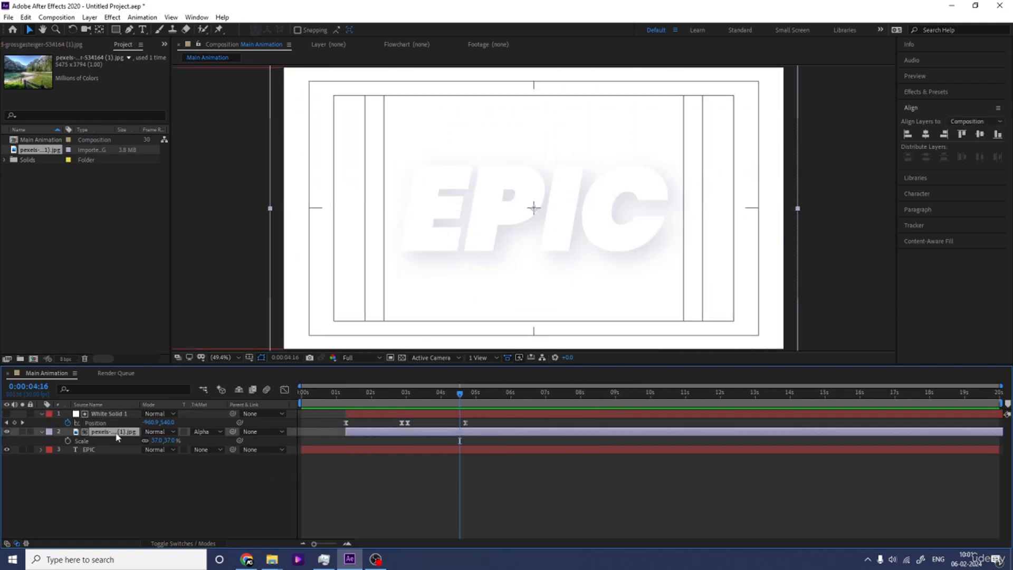
pyautogui.hotkey('ctrl', 'd')
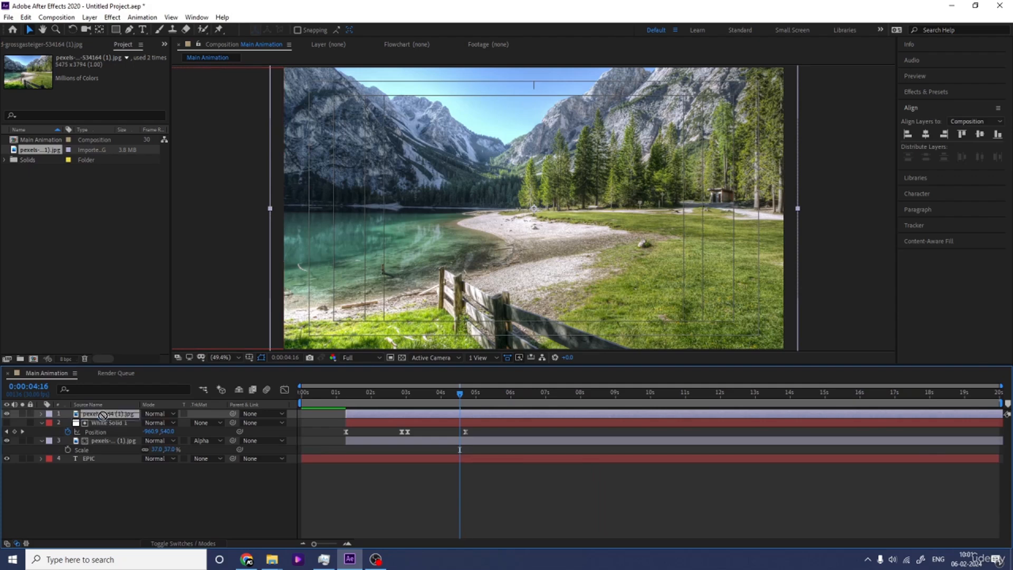
pyautogui.moveTo(110, 435); pyautogui.dragTo(117, 451)
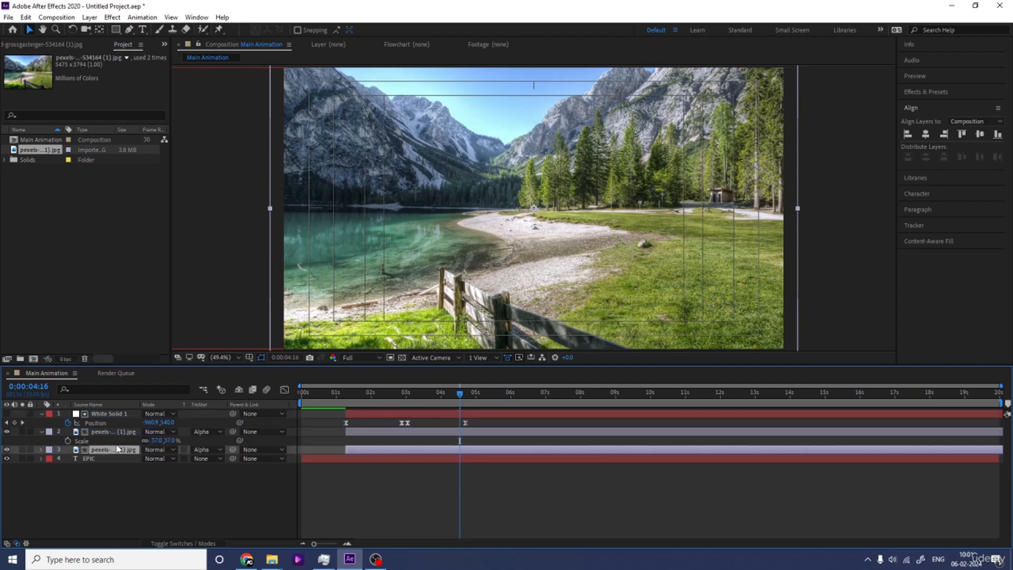
# Step: Duplicate the EPIC text layer, place the copy above the second landscape layer as its alpha matte, and hide it
pyautogui.click(89, 458)
pyautogui.hotkey('ctrl', 'd')
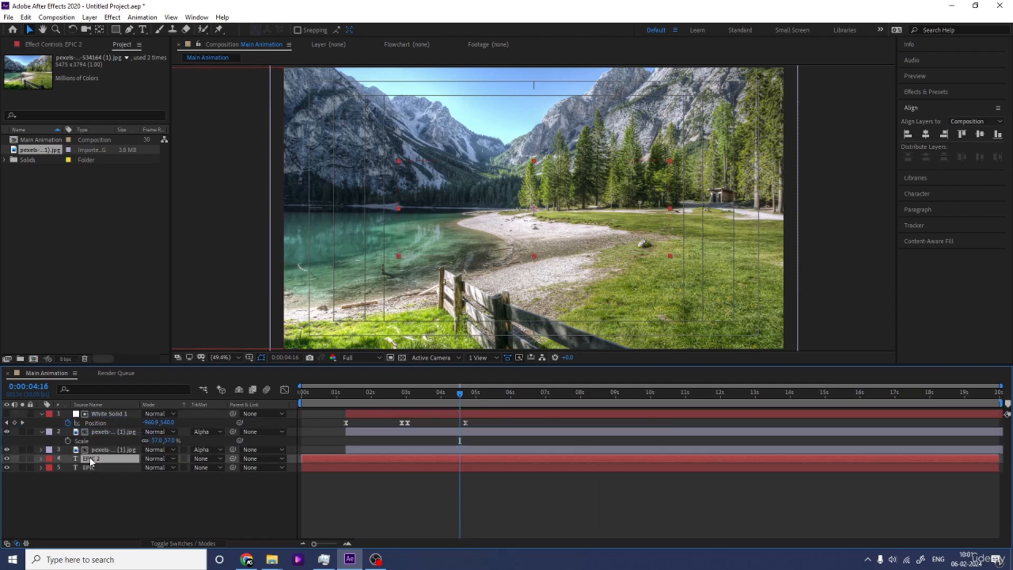
pyautogui.moveTo(91, 459); pyautogui.dragTo(91, 447)
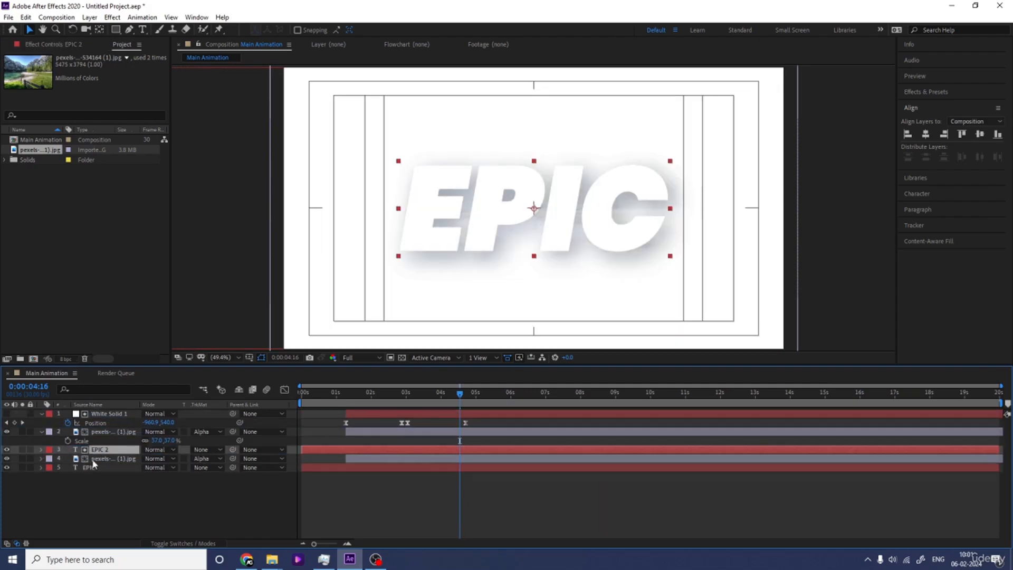
pyautogui.click(7, 450)
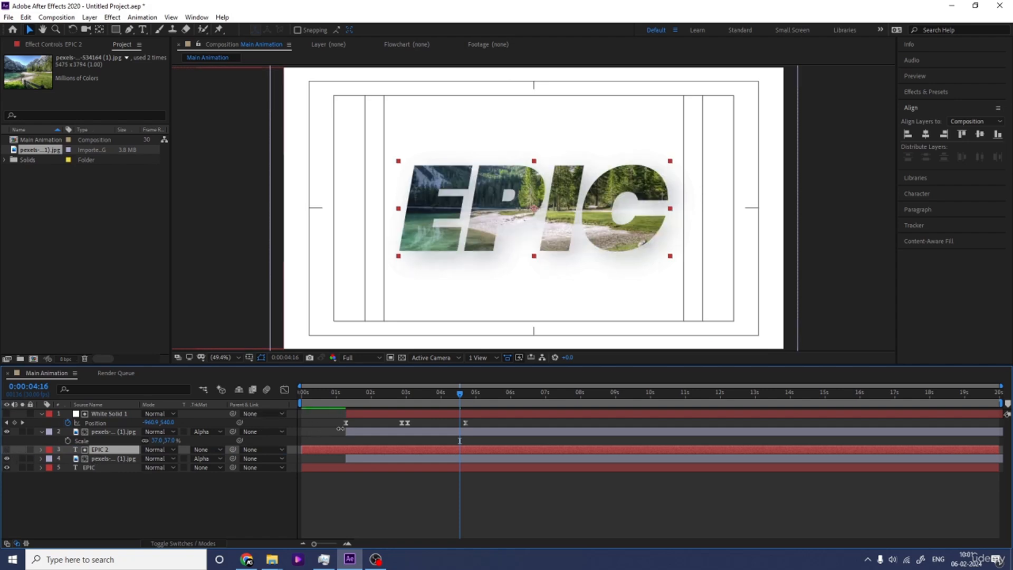
# Step: Preview the animation from the first frame, move the EPIC matte copy's start to 0:00:01:08, and replay from there
pyautogui.moveTo(343, 395); pyautogui.dragTo(301, 398)
pyautogui.press('space')
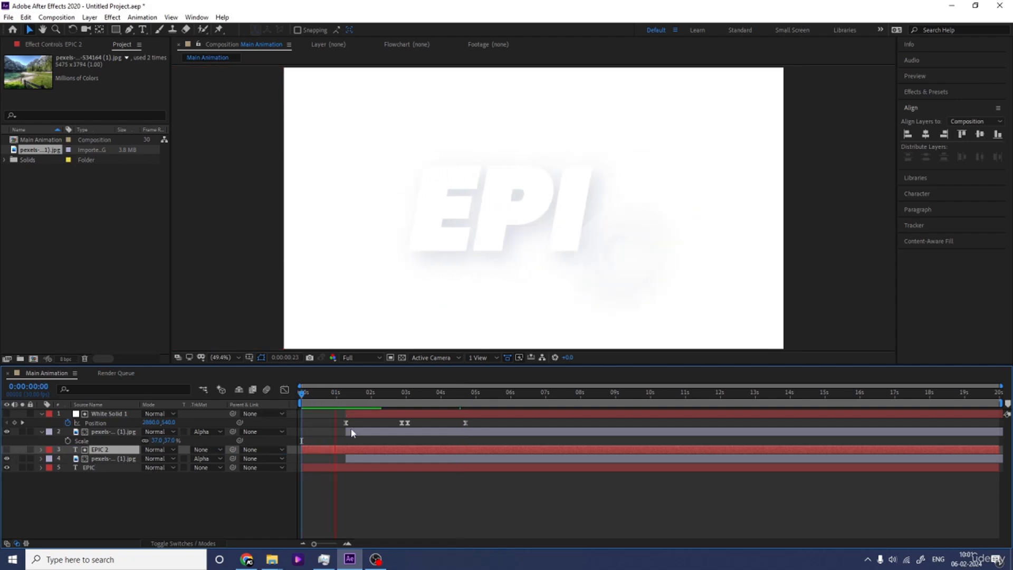
pyautogui.press('space')
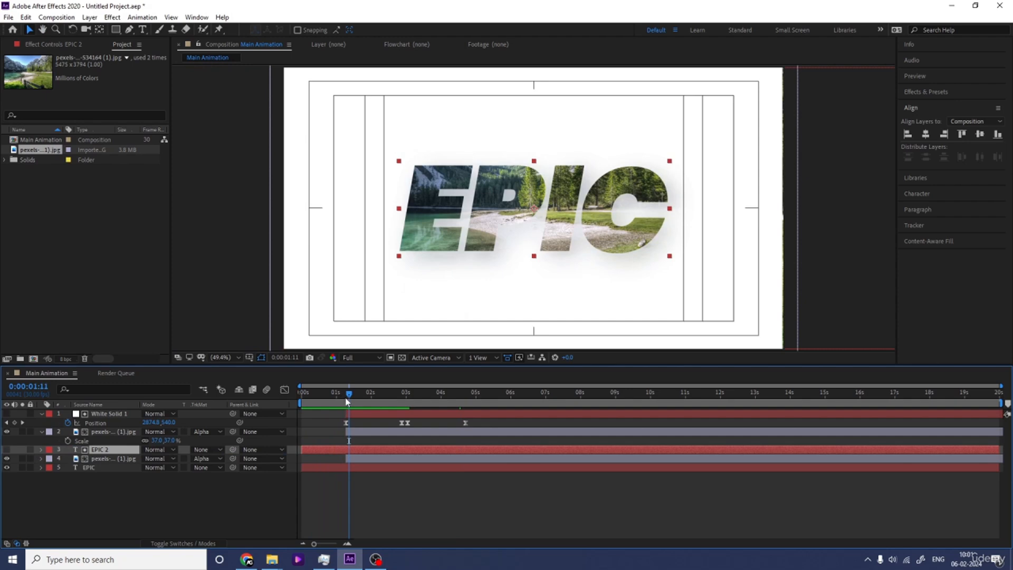
pyautogui.press('j')
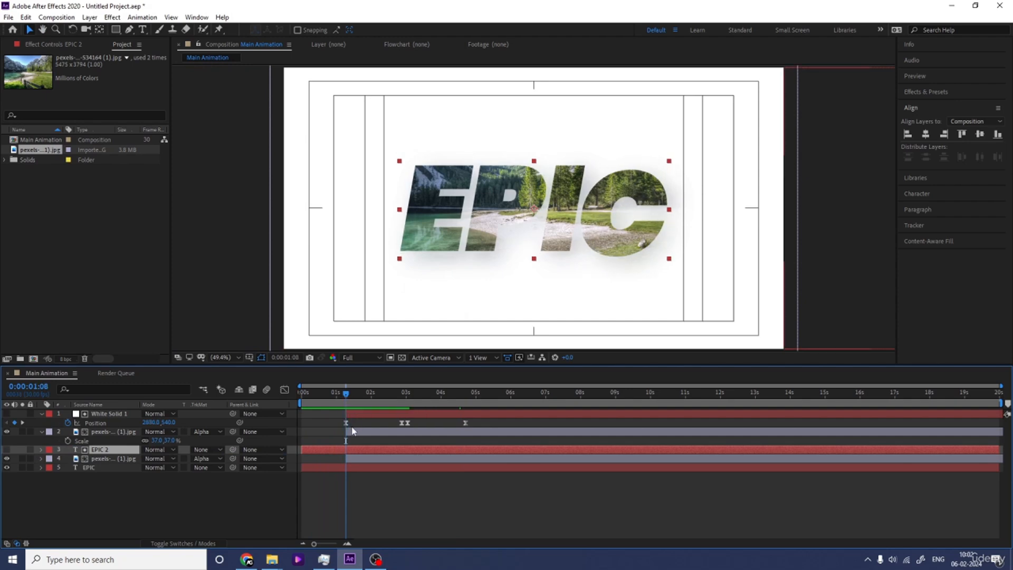
pyautogui.press('space')
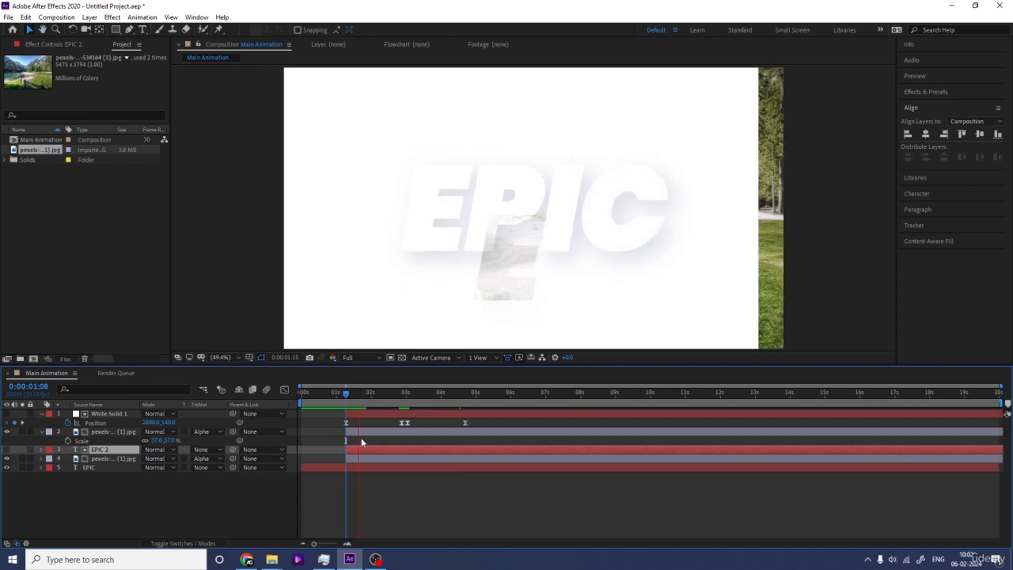
# Step: Remove the Range Selector Start keyframes from the EPIC 2 matte layer, shift its start to 0:00:02:24, and preview from 0:00:00:19
pyautogui.press('space')
pyautogui.press('u')
pyautogui.press('k')
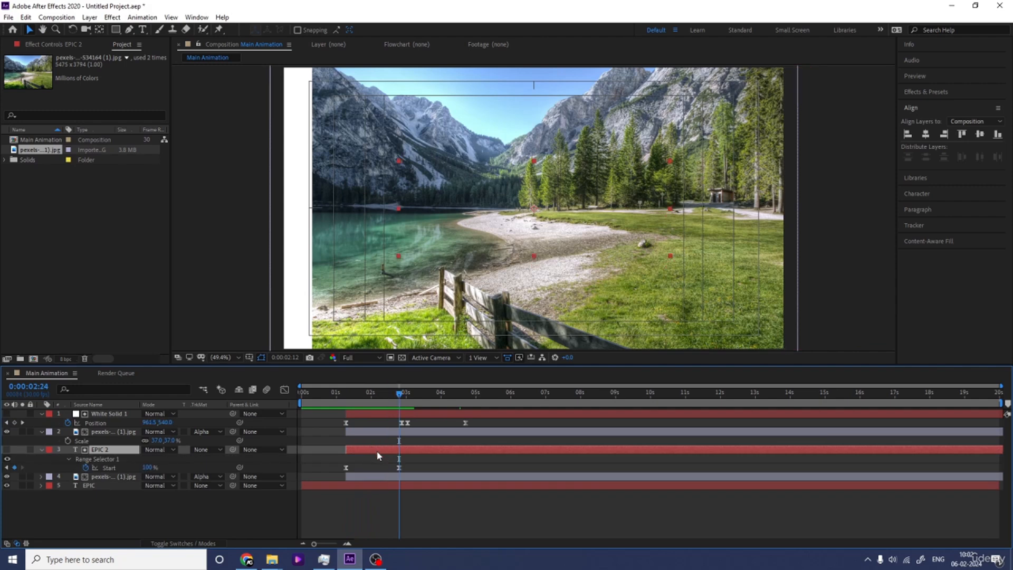
pyautogui.moveTo(426, 465)
pyautogui.mouseDown()
pyautogui.moveTo(344, 475)
pyautogui.moveTo(368, 455)
pyautogui.moveTo(421, 453)
pyautogui.mouseUp()
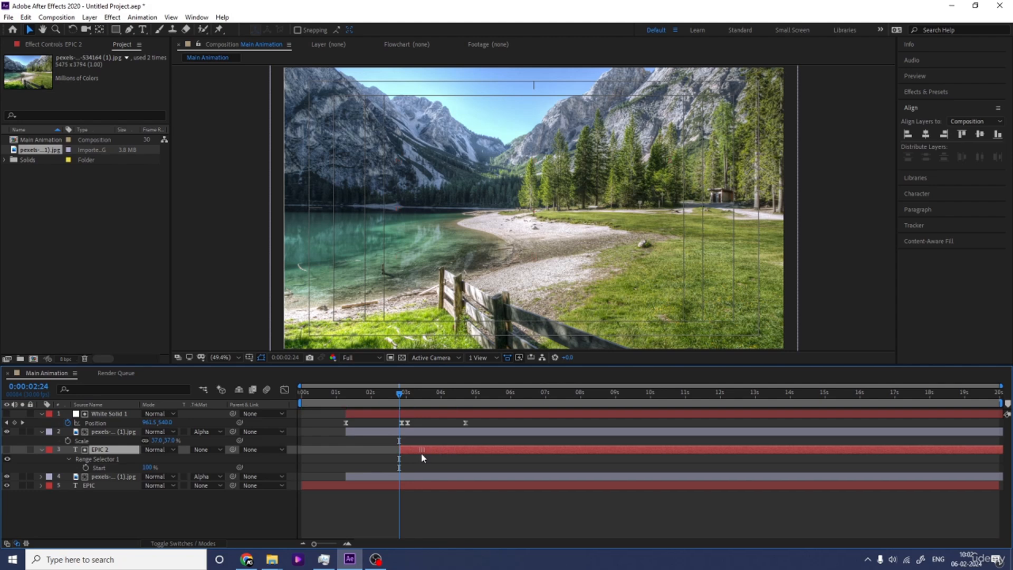
pyautogui.press('space')
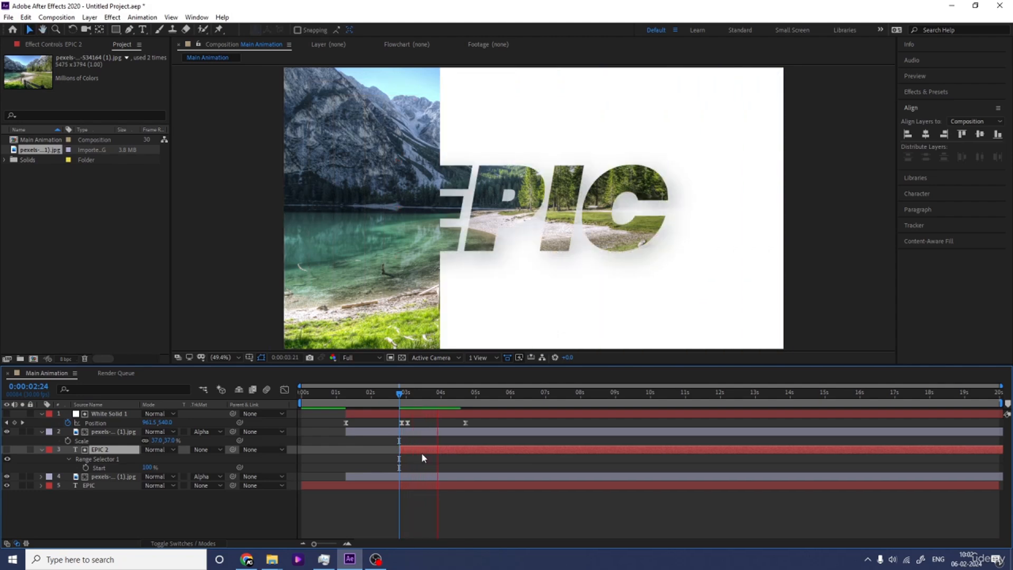
pyautogui.press('space')
pyautogui.moveTo(393, 409); pyautogui.dragTo(324, 405)
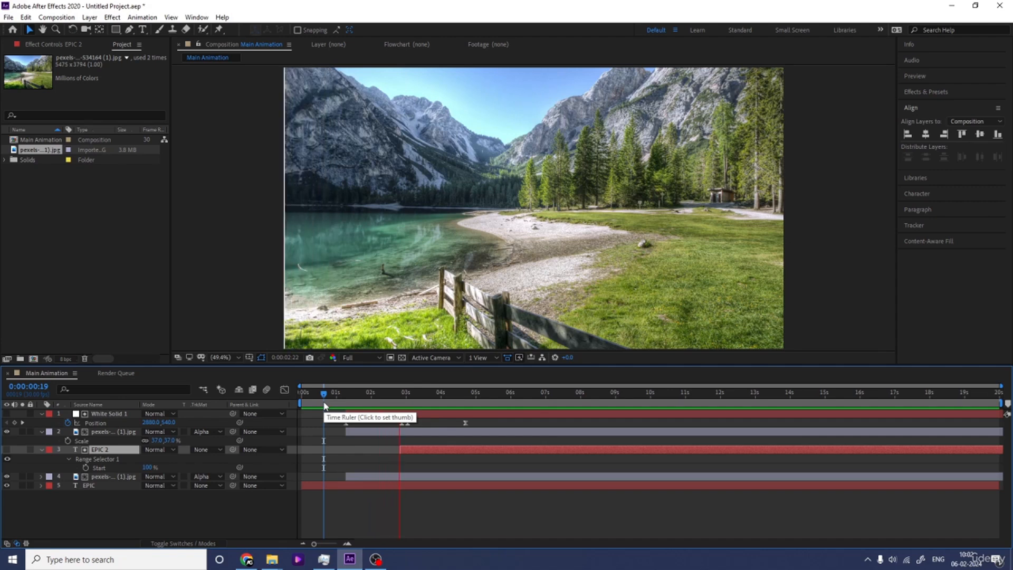
pyautogui.press('space')
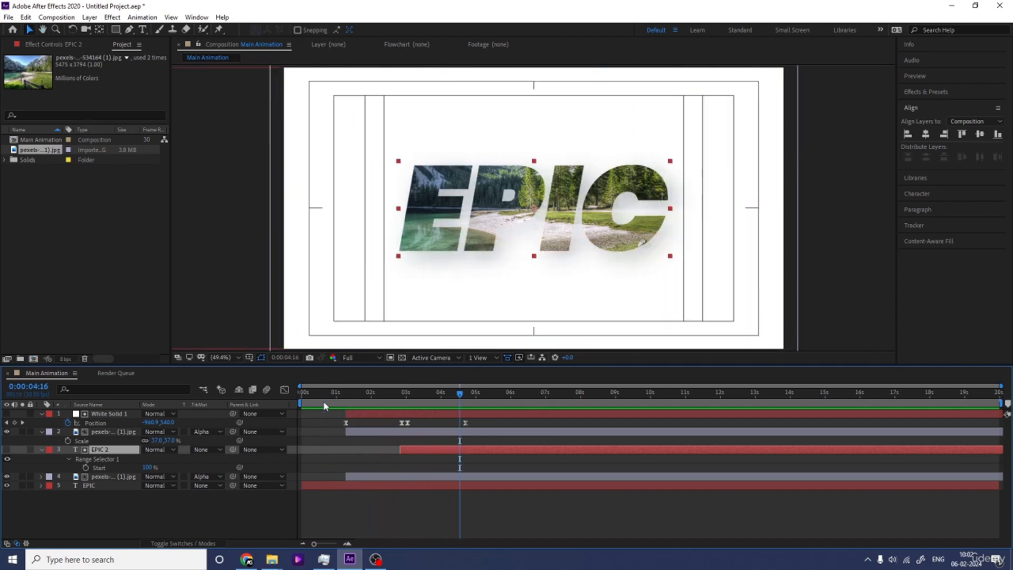
# Step: Collapse the revealed layer properties and add a null object to the composition
pyautogui.click(278, 509)
pyautogui.press('u')
pyautogui.rightClick(218, 506)
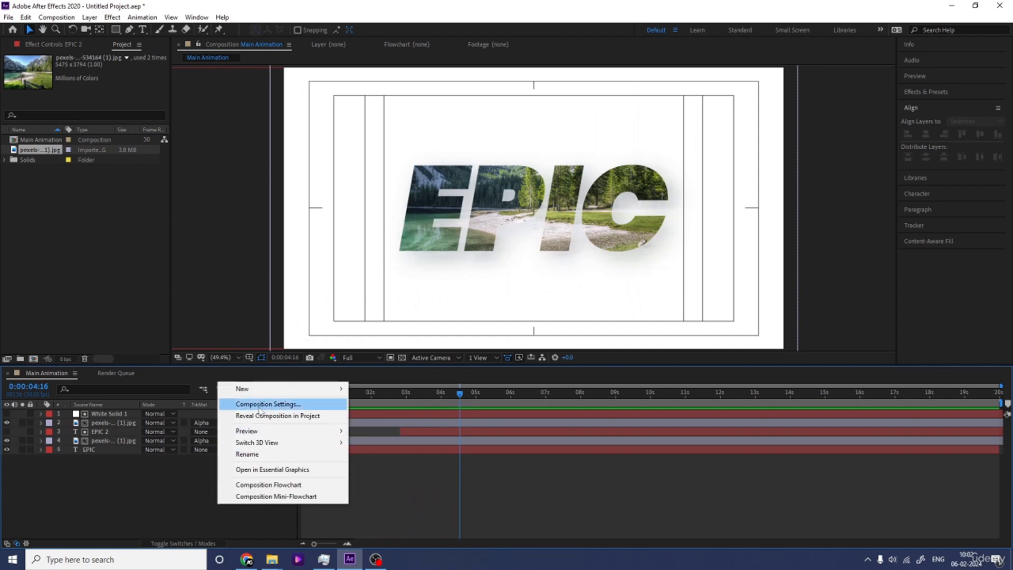
pyautogui.moveTo(285, 389)
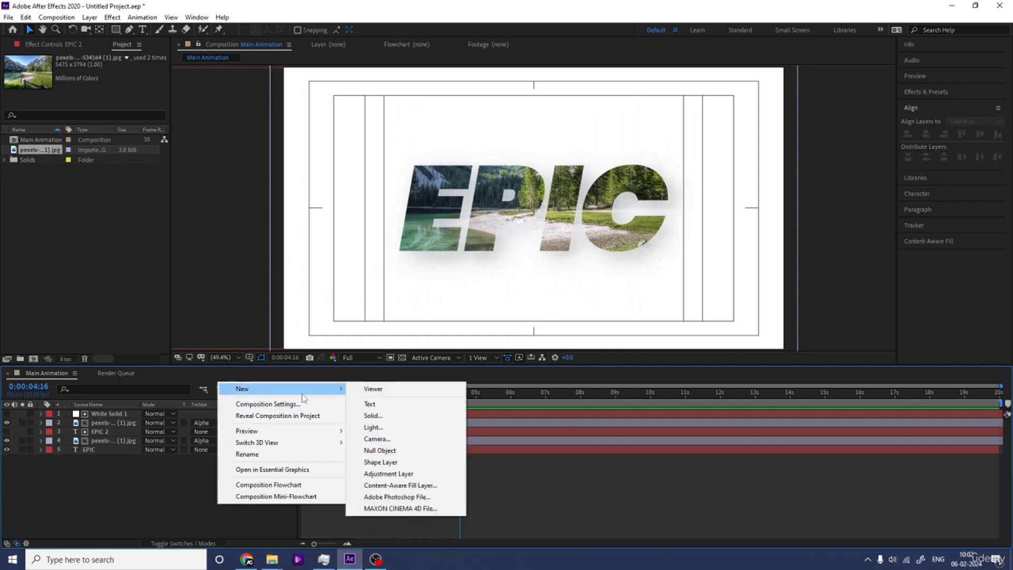
pyautogui.click(432, 455)
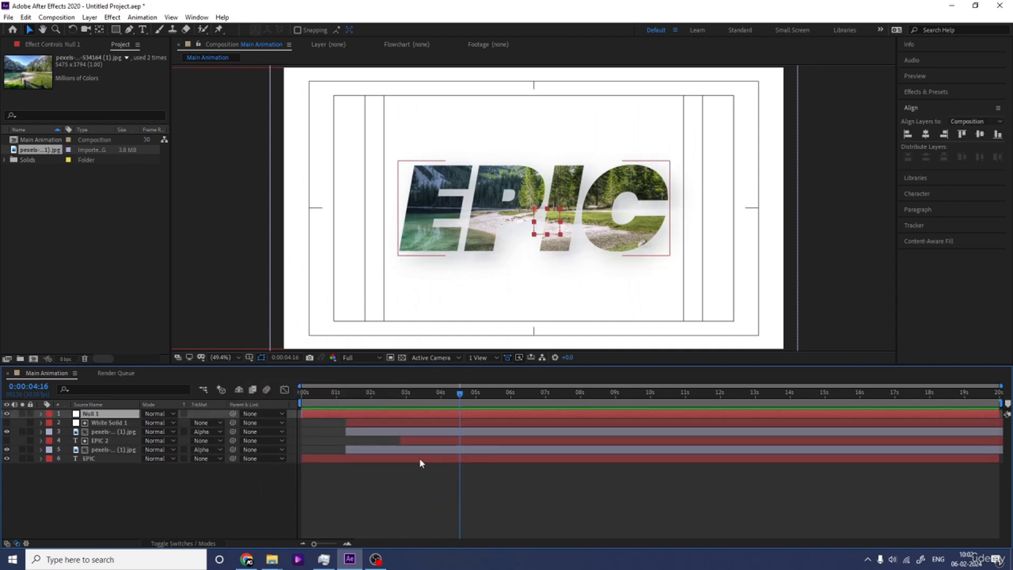
# Step: Parent both landscape image layers to the null object
pyautogui.click(100, 432)
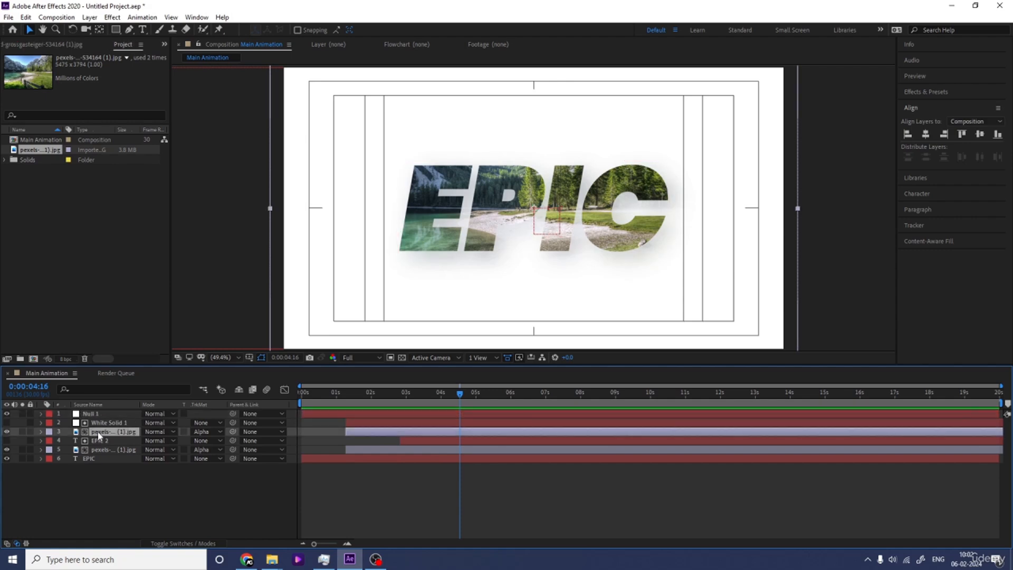
pyautogui.keyDown('ctrl'); pyautogui.click(106, 450); pyautogui.keyUp('ctrl')
pyautogui.click(349, 400)
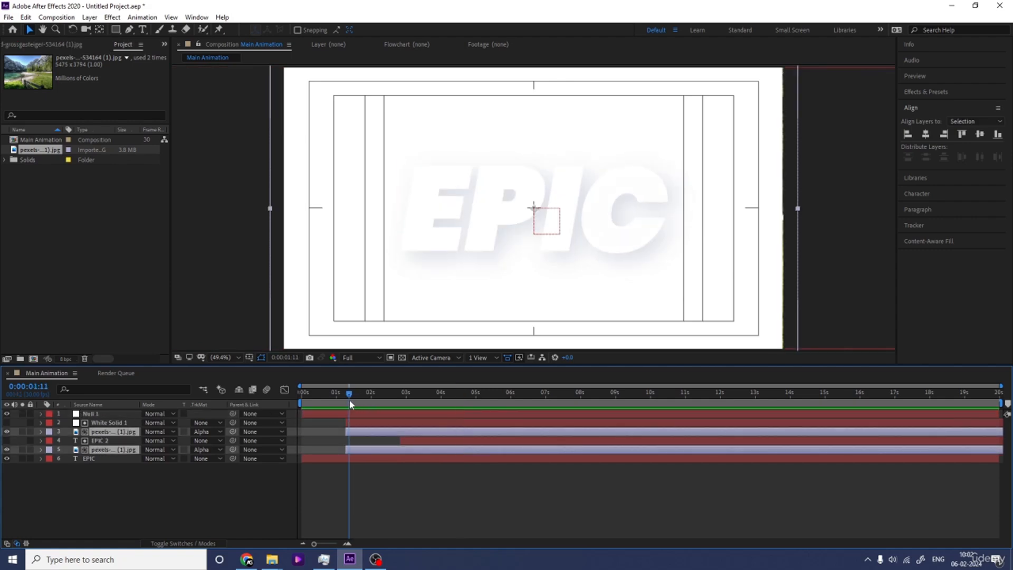
pyautogui.moveTo(233, 432); pyautogui.dragTo(131, 415)
# Step: Keyframe the null's Scale at 100% at 0:00:01:11 and at 120% at 0:00:05:09
pyautogui.click(92, 417)
pyautogui.press('s')
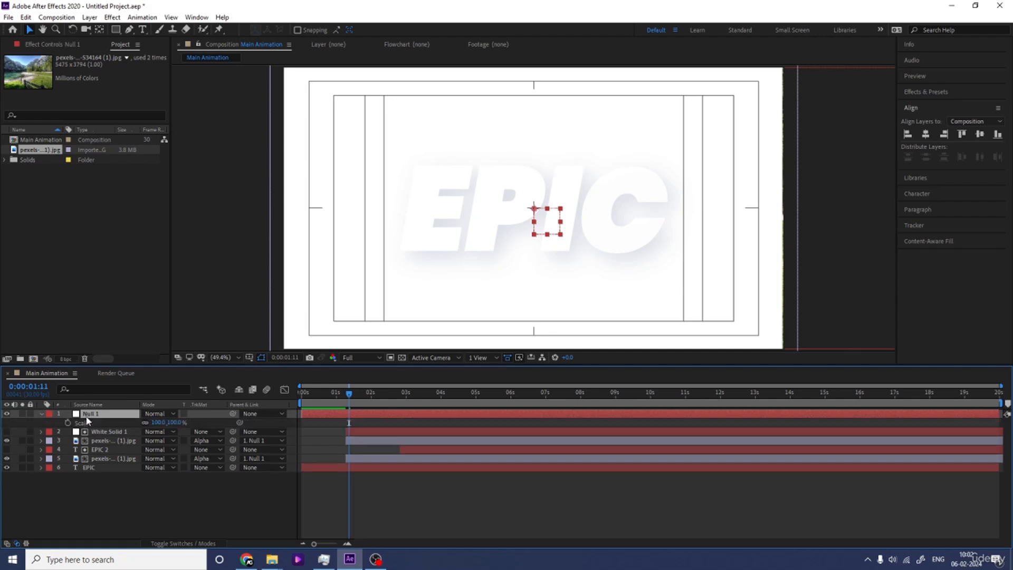
pyautogui.click(68, 423)
pyautogui.moveTo(428, 398); pyautogui.dragTo(487, 400)
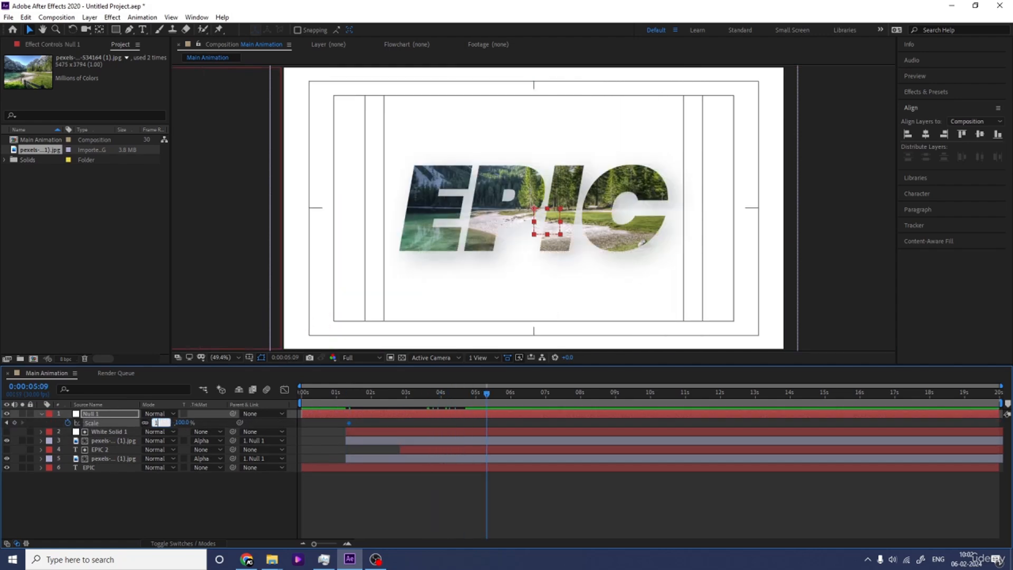
pyautogui.press('Return')
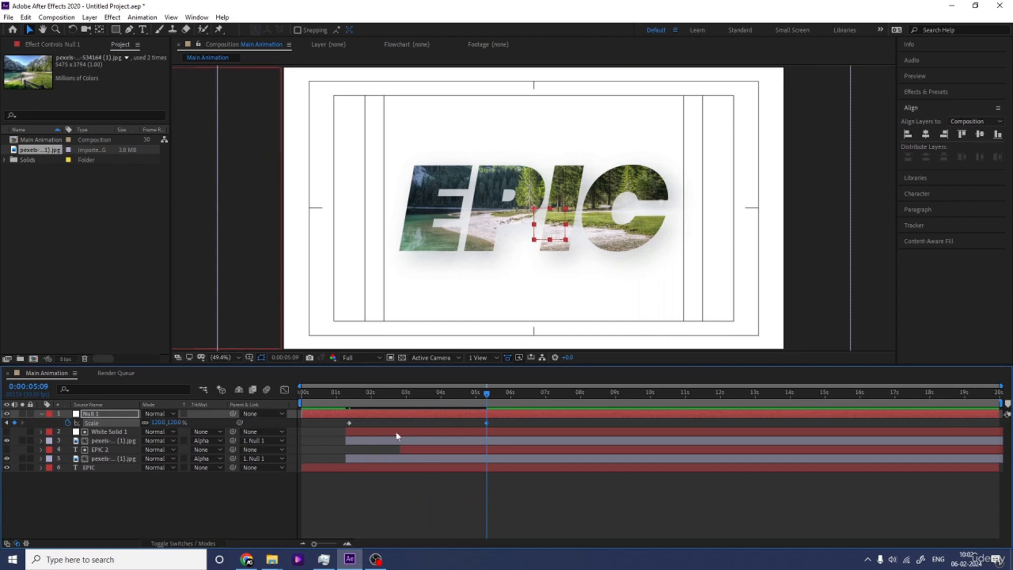
# Step: Slow the image zoom by moving the null's second Scale keyframe to about 0:00:07:21, and preview from the first frame
pyautogui.press('j')
pyautogui.moveTo(487, 423); pyautogui.dragTo(570, 428)
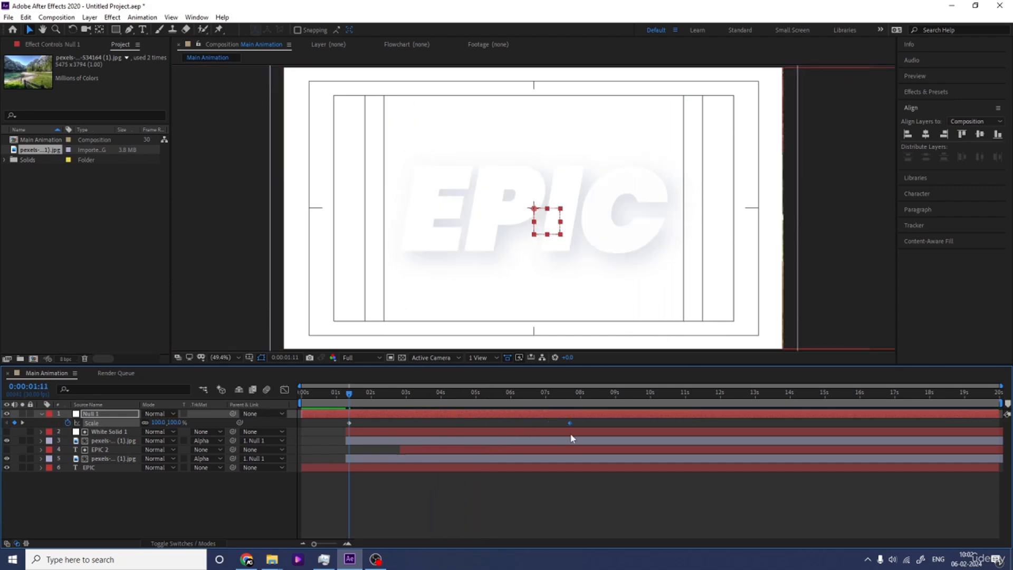
pyautogui.press('Home')
pyautogui.press('space')
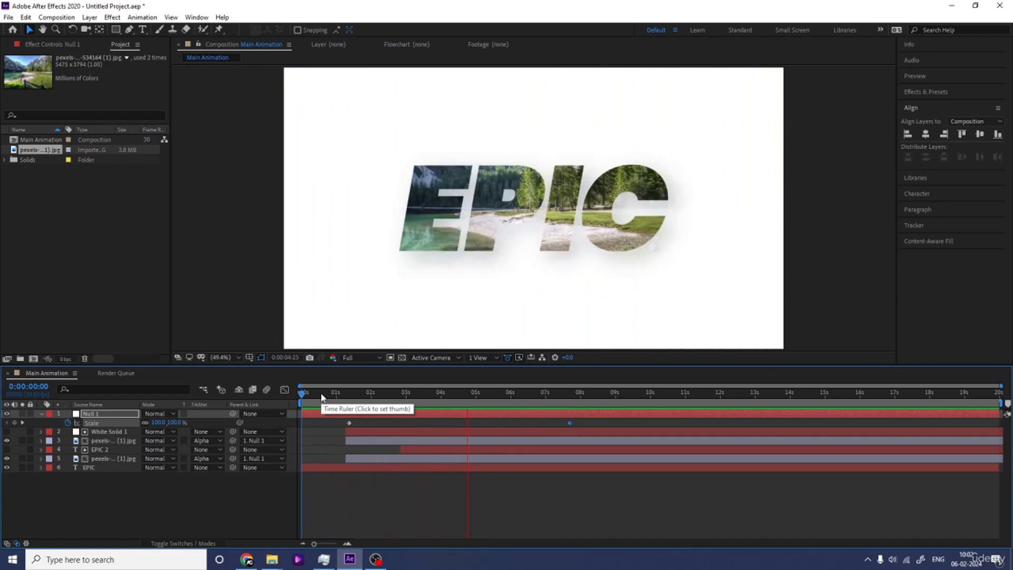
pyautogui.press('space')
# Step: Move the null's second Scale keyframe to about 0:00:09:05 and preview the slow image zoom from the first frame
pyautogui.moveTo(569, 423); pyautogui.dragTo(621, 422)
pyautogui.press('Home')
pyautogui.press('space')
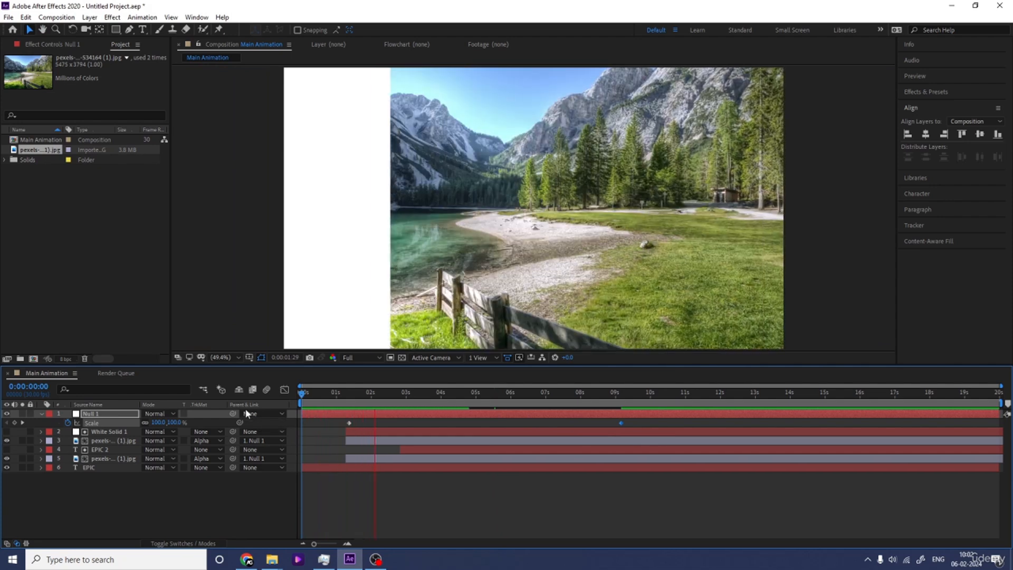
pyautogui.press('space')
pyautogui.press('space')
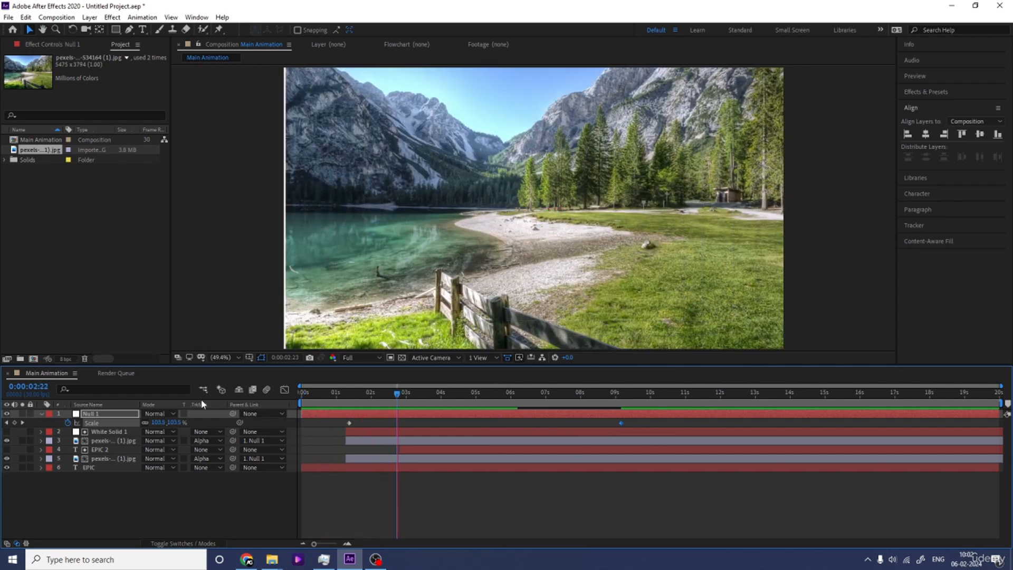
pyautogui.press('space')
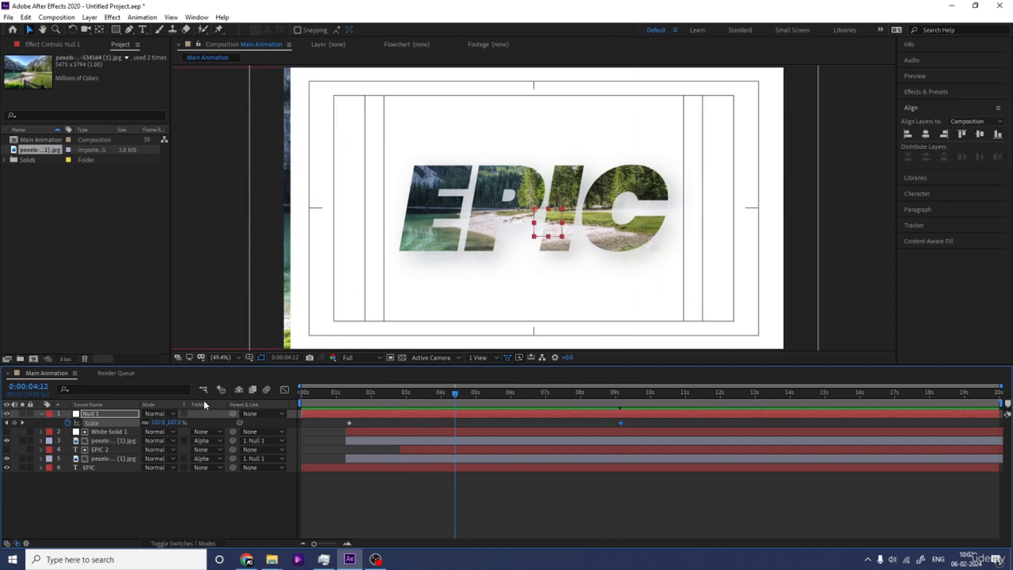
pyautogui.press('space')
pyautogui.press('space')
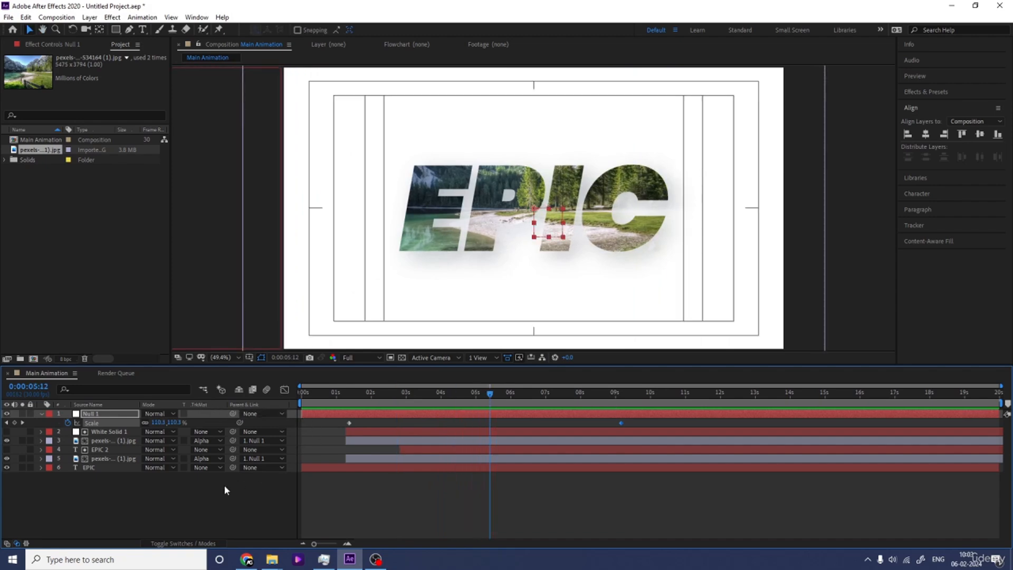
# Step: Duplicate the bottom EPIC text layer and enlarge the lower of the two to 563% Scale as a background title
pyautogui.click(160, 523)
pyautogui.click(88, 468)
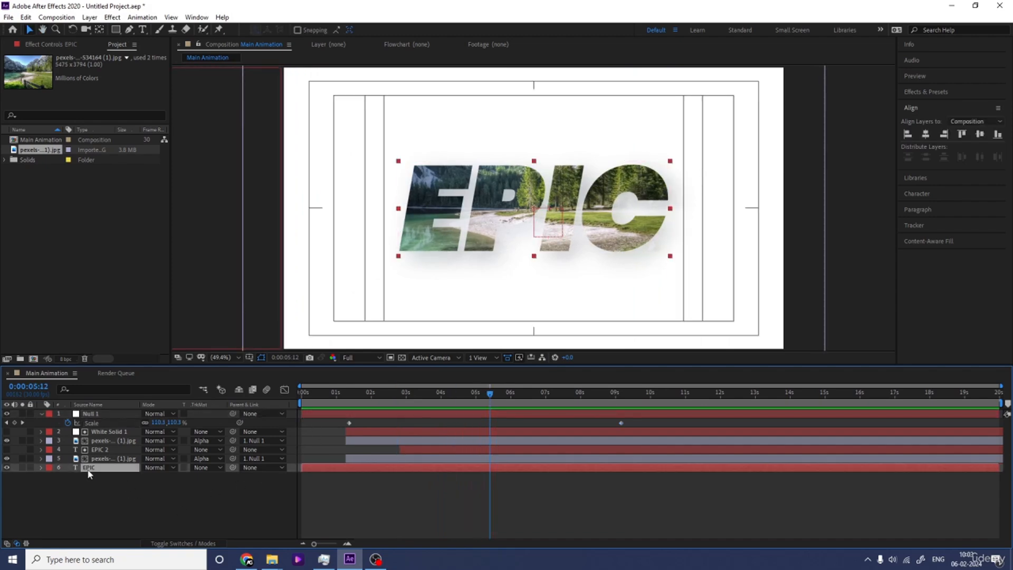
pyautogui.hotkey('ctrl', 'd')
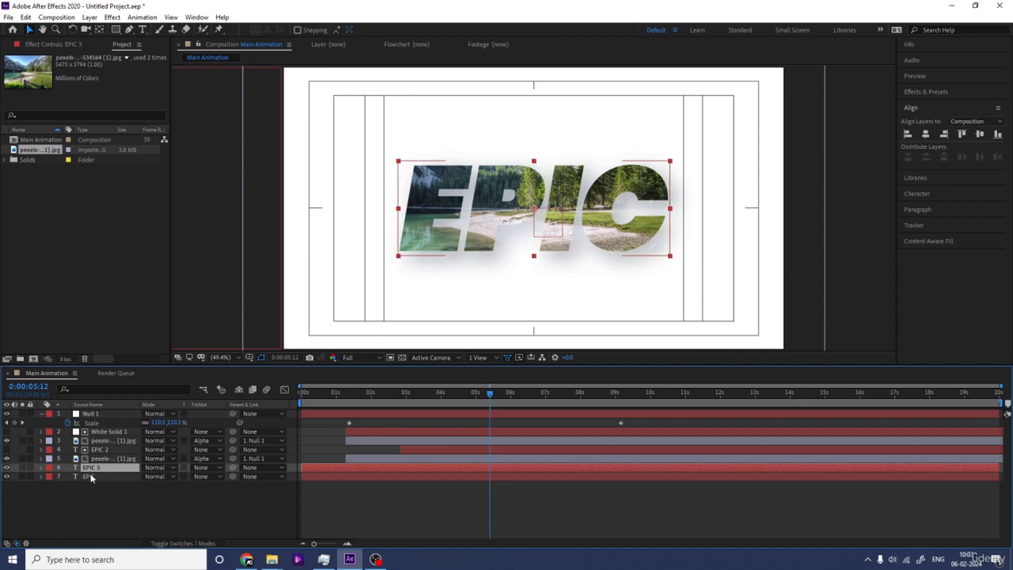
pyautogui.click(91, 477)
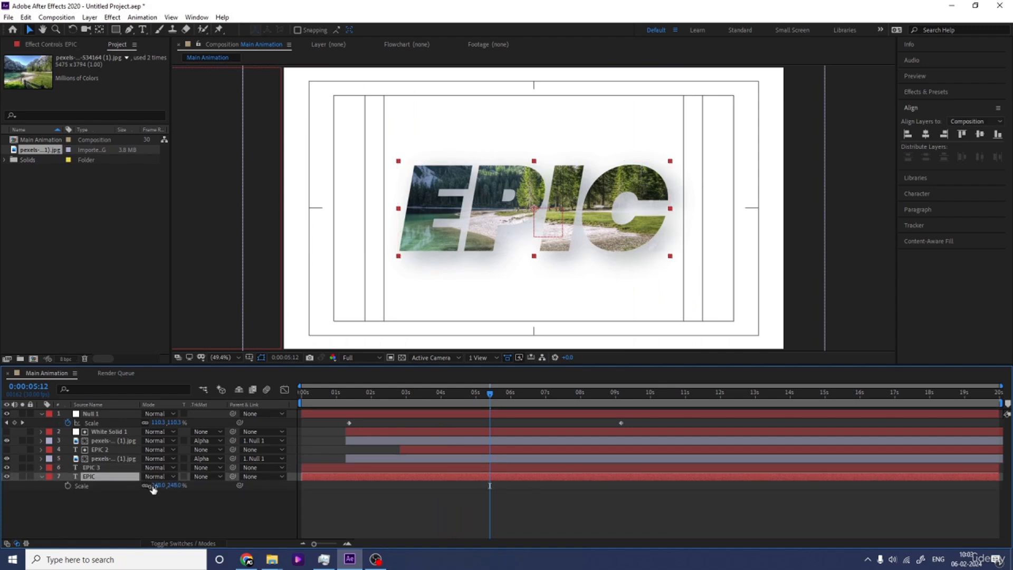
pyautogui.moveTo(153, 490); pyautogui.dragTo(269, 435)
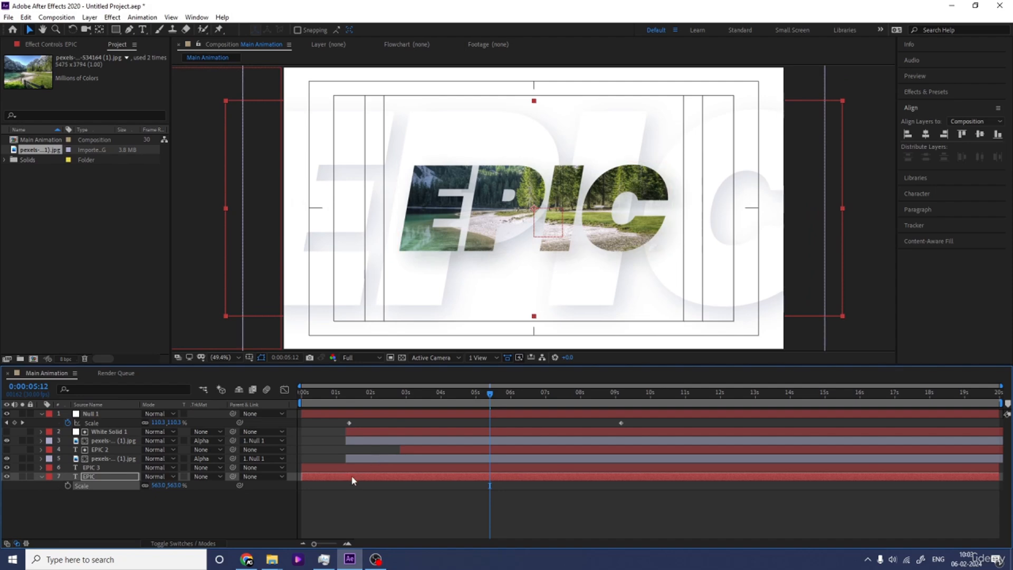
# Step: Delay the enlarged background EPIC layer's start to 0:00:04:00 and preview its letters rising in
pyautogui.moveTo(352, 478); pyautogui.dragTo(418, 483)
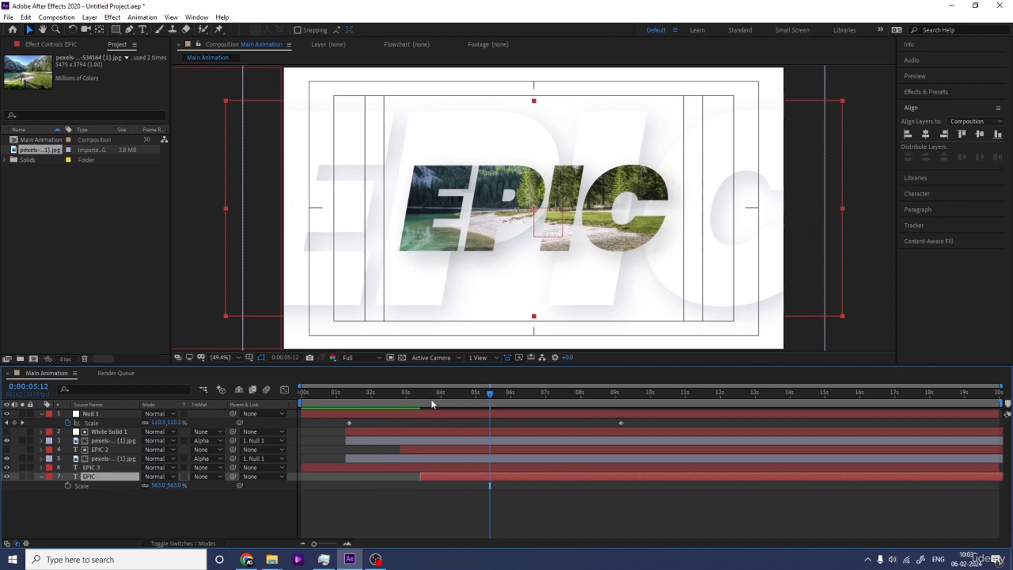
pyautogui.moveTo(423, 398); pyautogui.dragTo(443, 463)
pyautogui.press('space')
pyautogui.press('space')
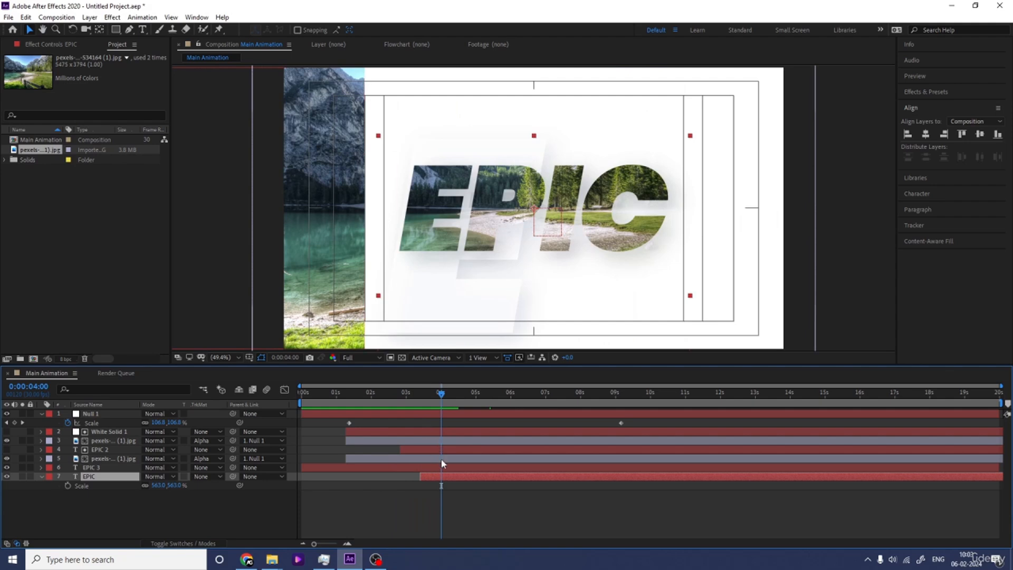
pyautogui.press('[')
pyautogui.press('space')
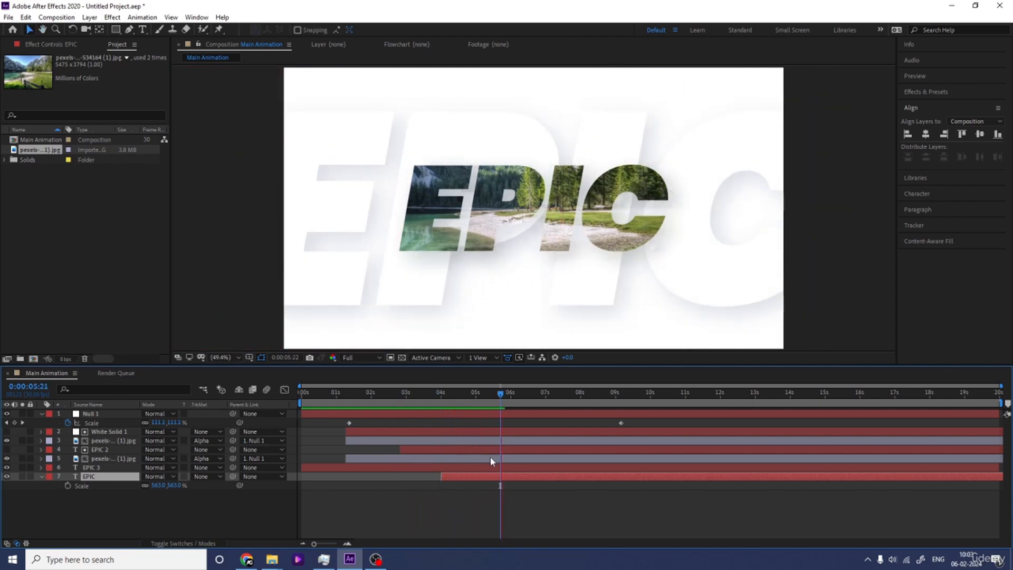
pyautogui.press('space')
# Step: Keyframe the background EPIC layer's Scale at 600% at 0:00:04:02 and at 500% at 0:00:05:13
pyautogui.click(443, 400)
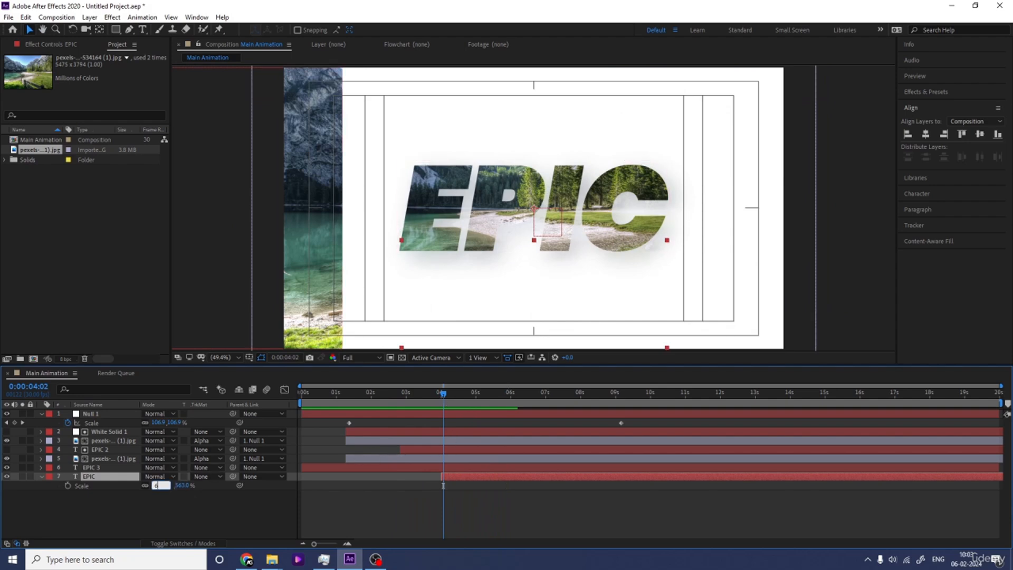
pyautogui.press('Return')
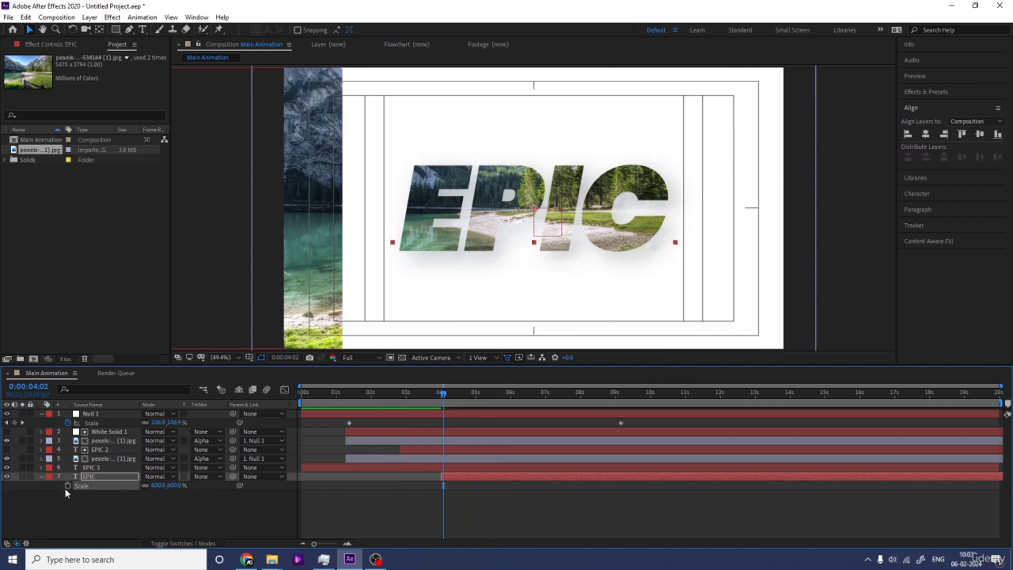
pyautogui.click(68, 485)
pyautogui.press('space')
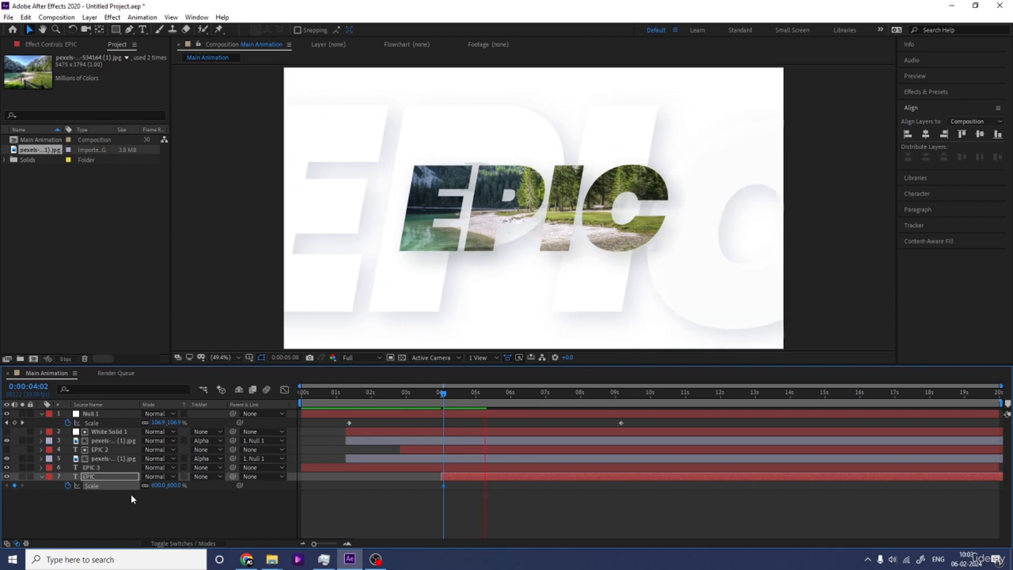
pyautogui.press('space')
pyautogui.press('Return')
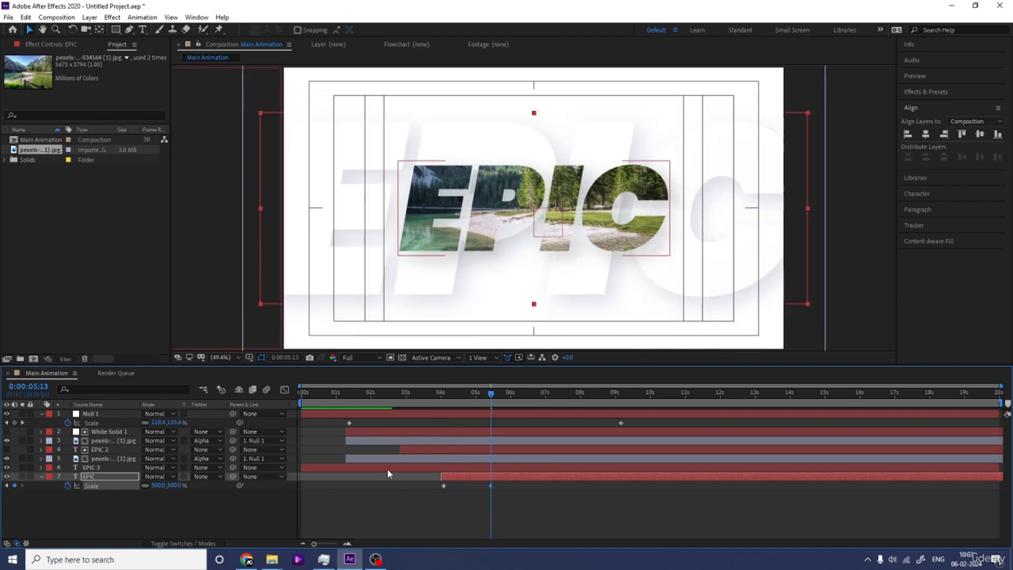
# Step: Move the background EPIC layer's 500% Scale keyframe to about 0:00:10:20 and preview the animation from the first frame
pyautogui.moveTo(492, 487); pyautogui.dragTo(667, 485)
pyautogui.press('space')
pyautogui.press('space')
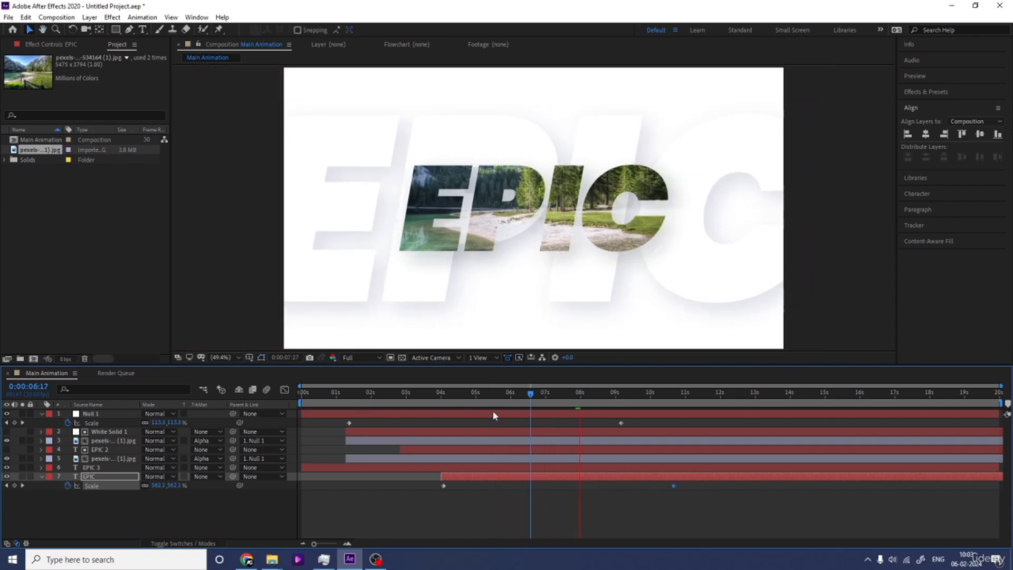
pyautogui.press('space')
pyautogui.moveTo(472, 395); pyautogui.dragTo(285, 397)
pyautogui.press('space')
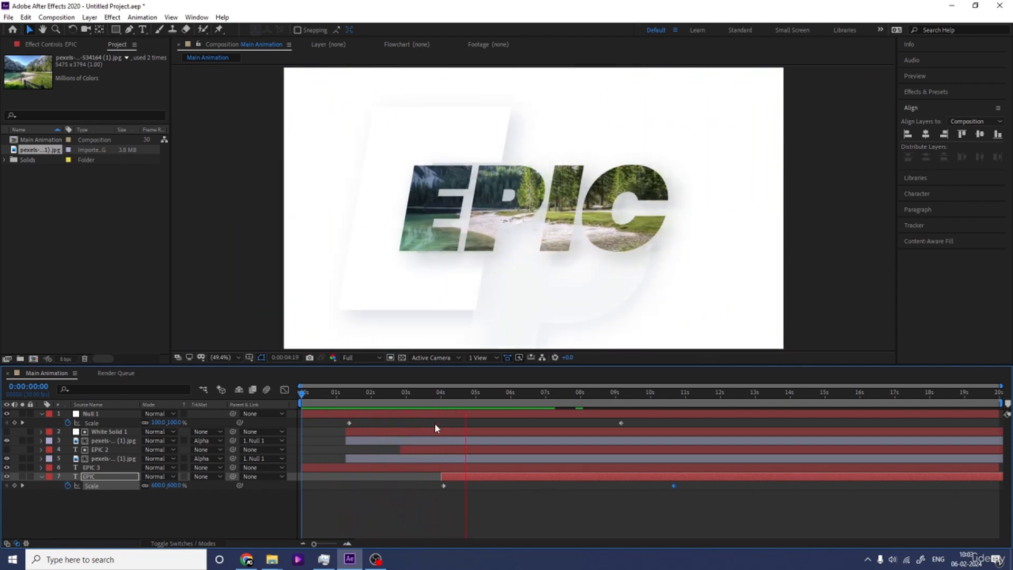
pyautogui.press('space')
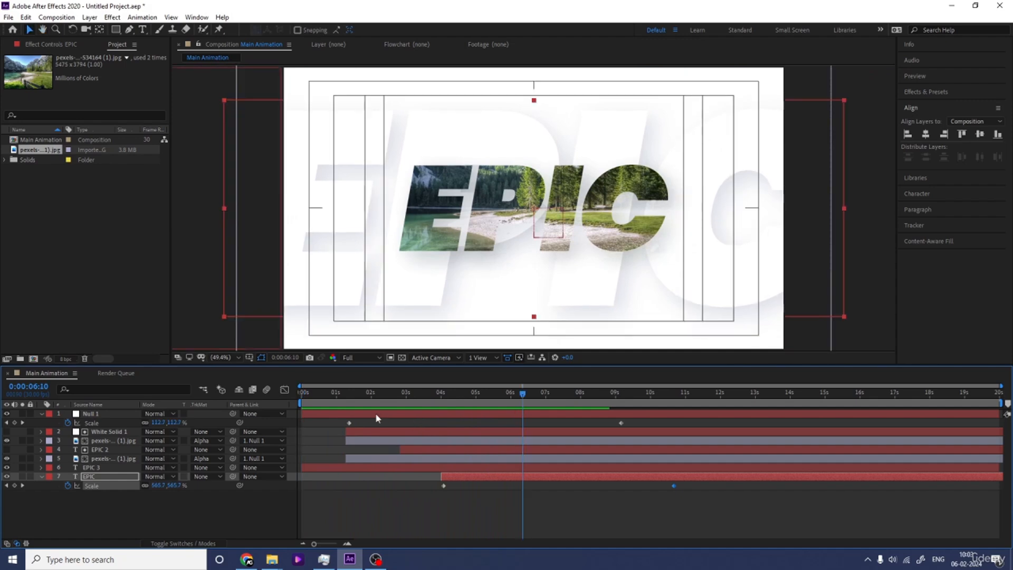
# Step: Set the null's Rotation to 10° with a keyframe at 0:00:01:11
pyautogui.moveTo(347, 394); pyautogui.dragTo(349, 405)
pyautogui.click(353, 414)
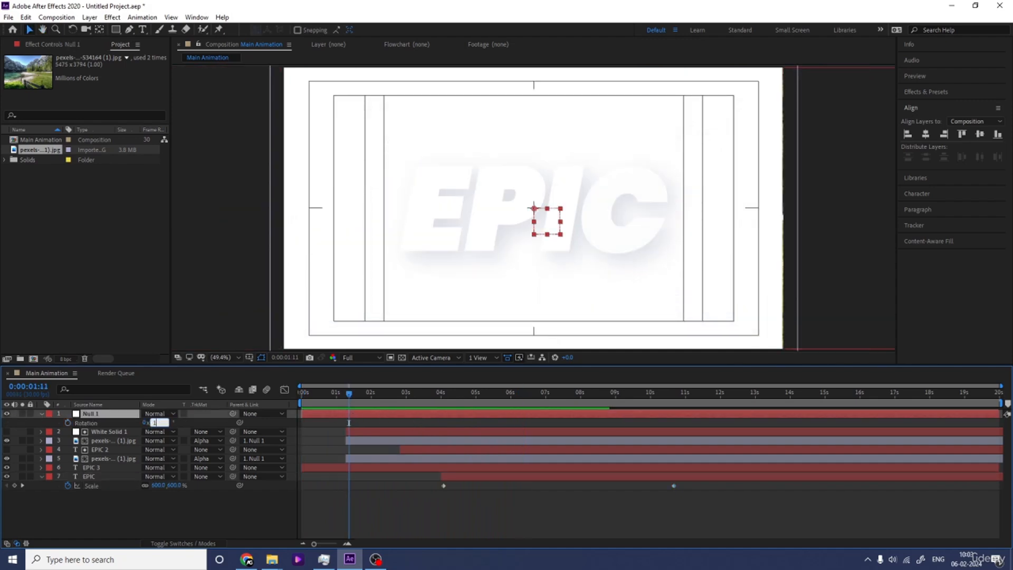
pyautogui.write('10')
pyautogui.press('Return')
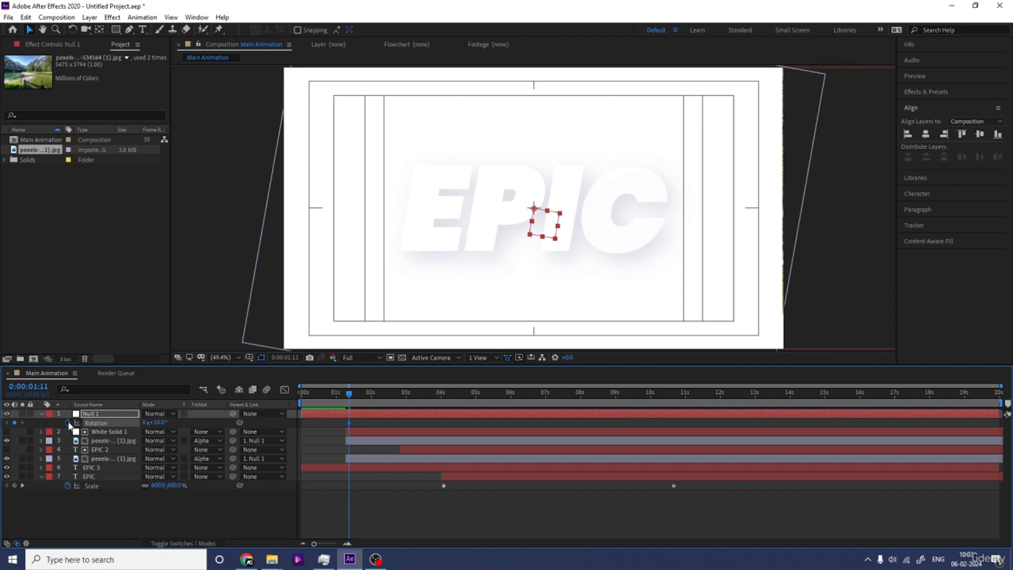
# Step: Reveal the null's keyframed properties, set its Rotation keyframe at 0:00:01:11 to 3° and preview the animation
pyautogui.press('u')
pyautogui.press('space')
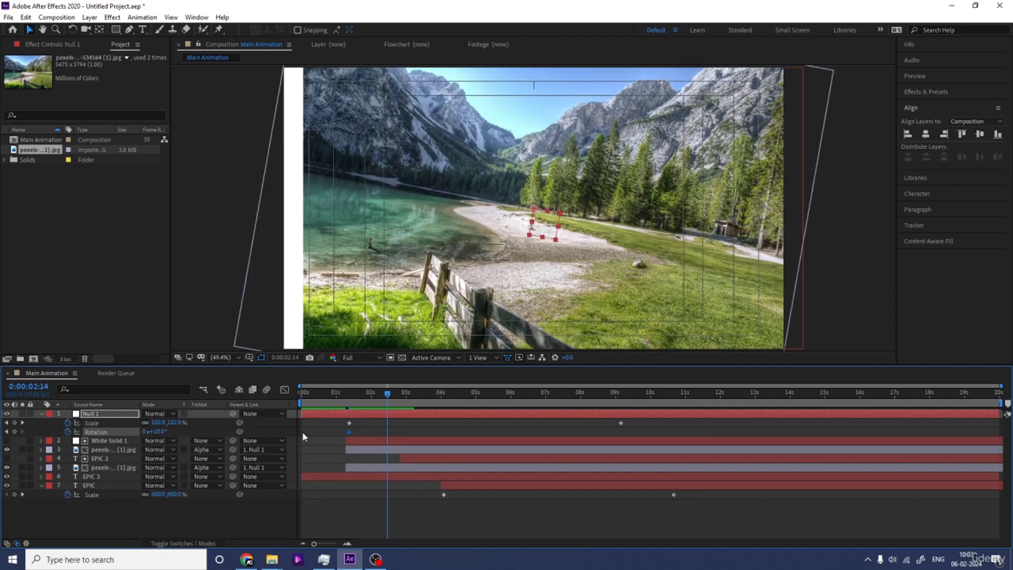
pyautogui.press('space')
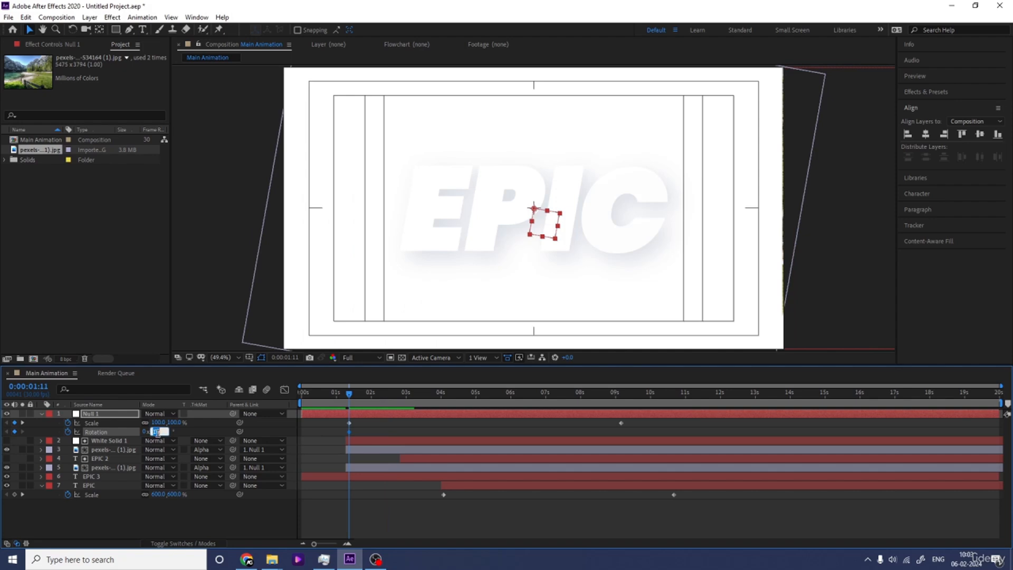
pyautogui.write('3')
pyautogui.press('Return')
pyautogui.press('space')
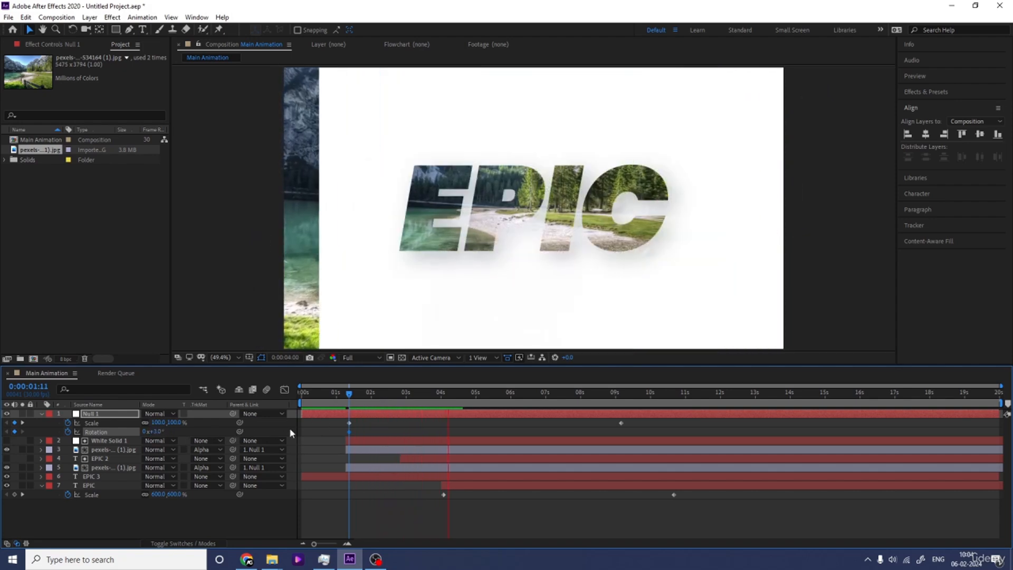
# Step: Keyframe the null's Rotation at -3° at 0:00:04:13 and move that keyframe to about 0:00:07:23
pyautogui.press('space')
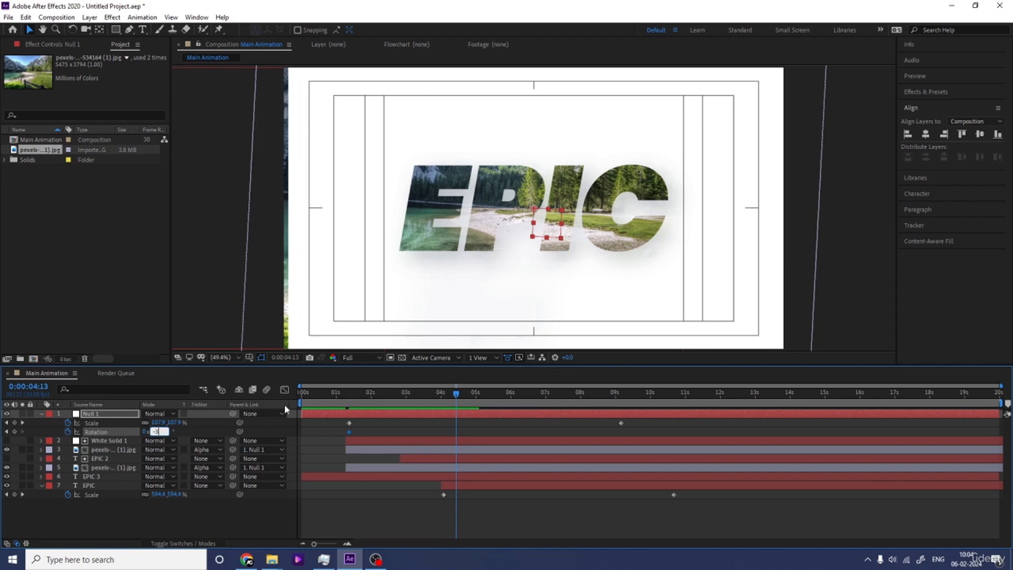
pyautogui.press('Return')
pyautogui.moveTo(456, 432); pyautogui.dragTo(573, 436)
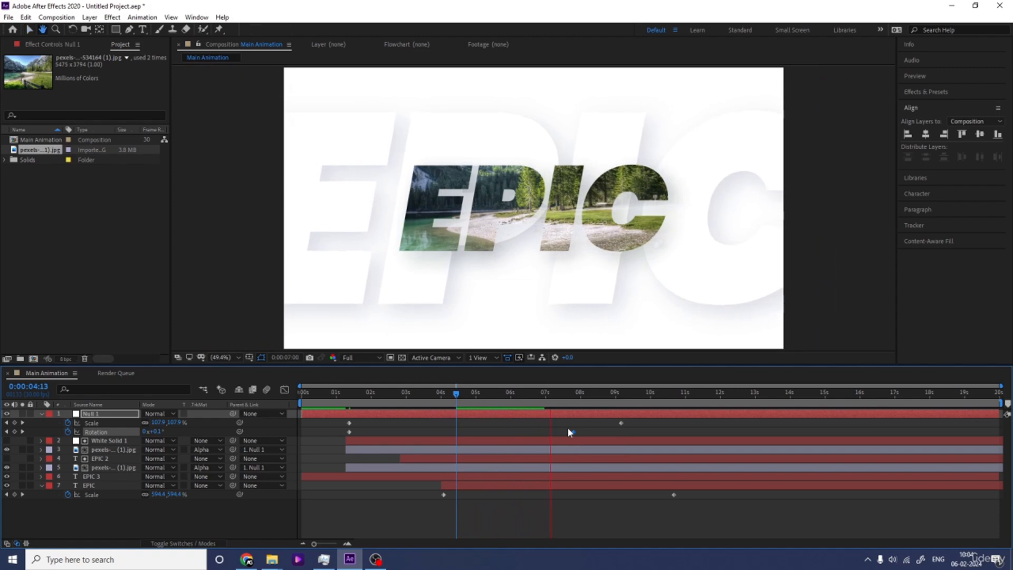
# Step: End the work area at 0:00:06:29 and preview the animation within it
pyautogui.click(546, 396)
pyautogui.press('space')
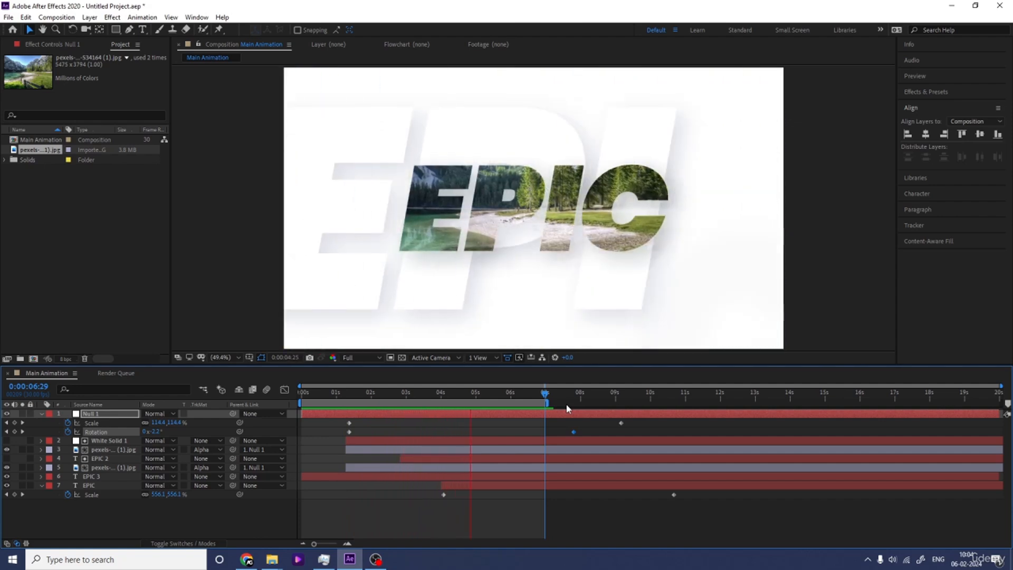
pyautogui.press('space')
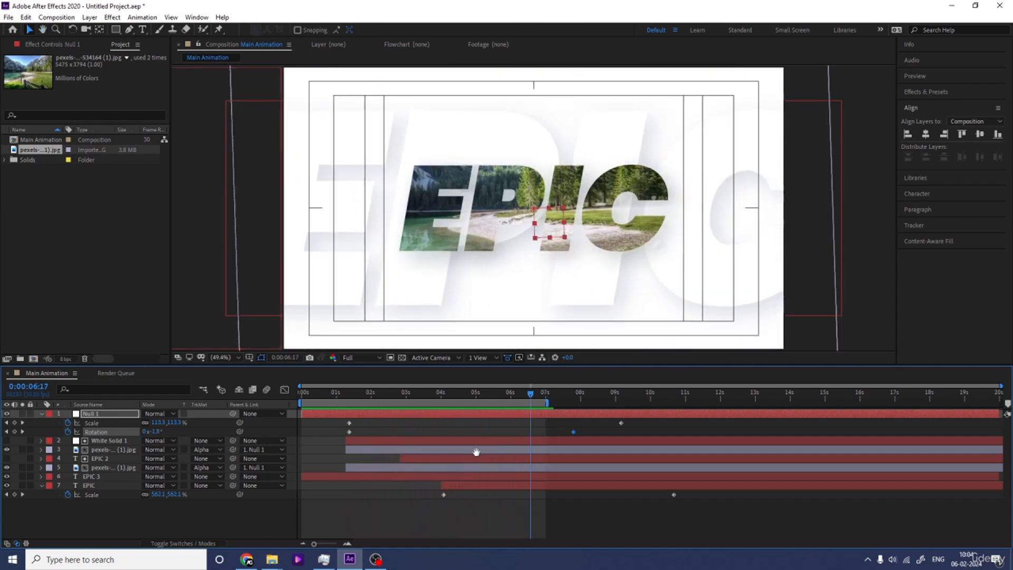